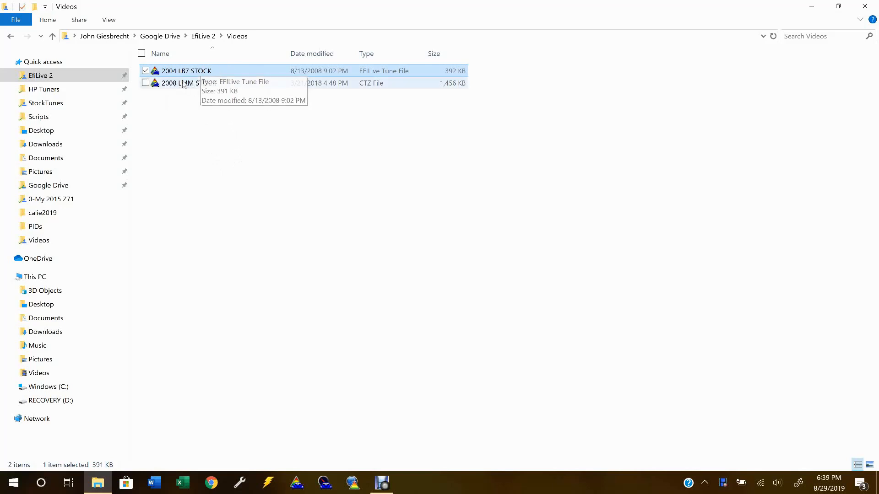
Open the 2004 LB7 STOCK tune file from the Videos folder in EFILive Tune.
left_click(183, 84)
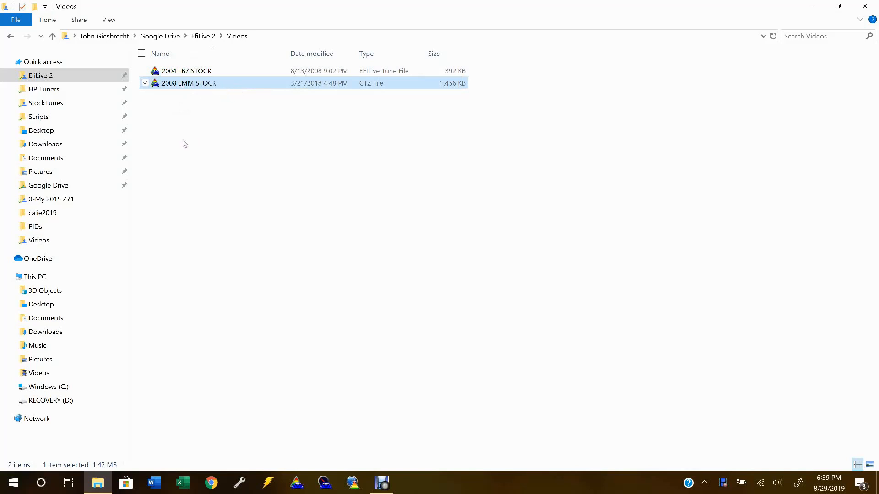
left_click(217, 74)
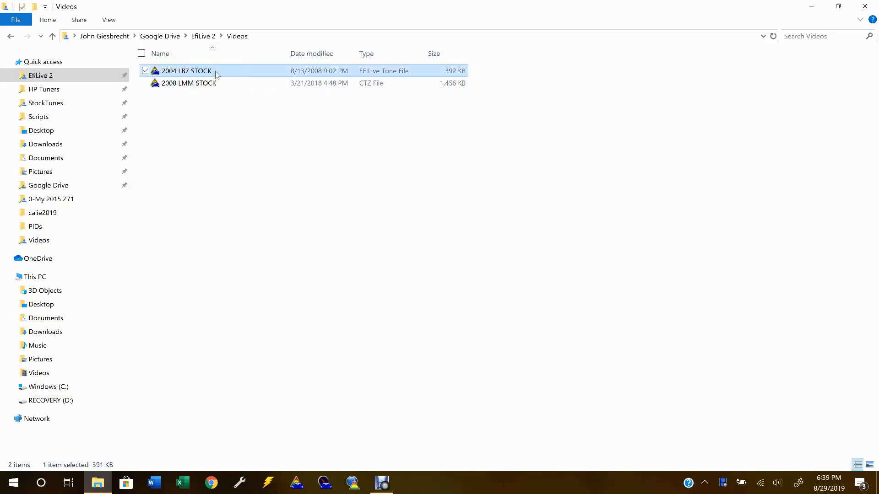
double_click(215, 71)
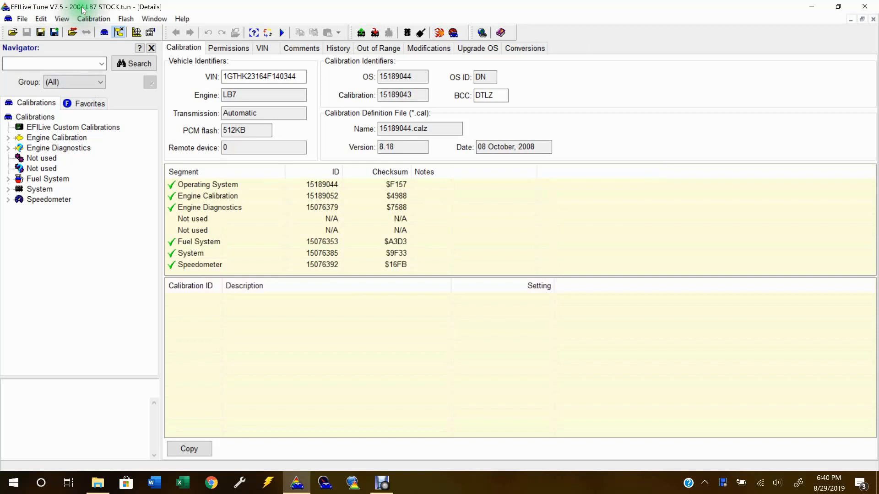
Set the display units of all calibrations to Imperial.
left_click(41, 18)
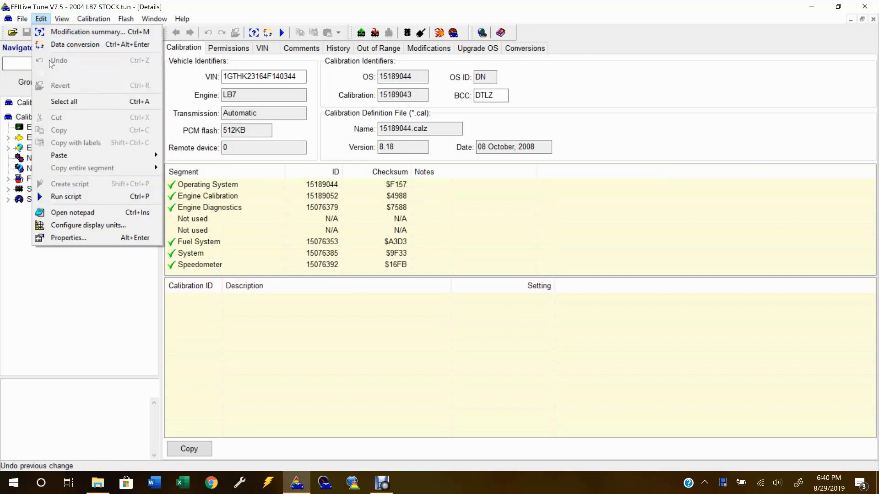
left_click(90, 225)
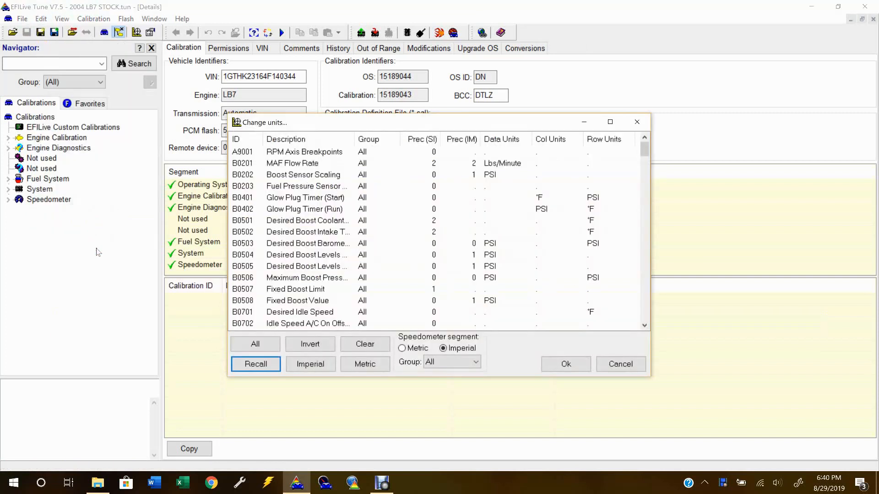
left_click(254, 344)
left_click(307, 365)
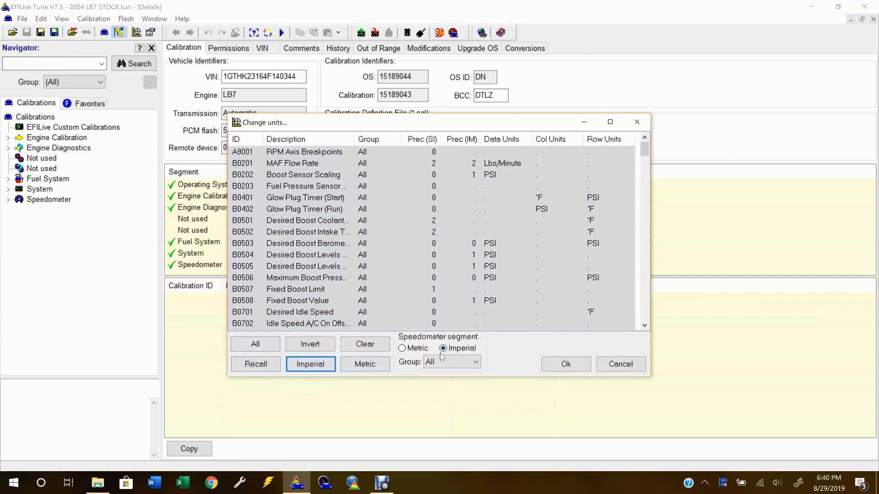
left_click(577, 365)
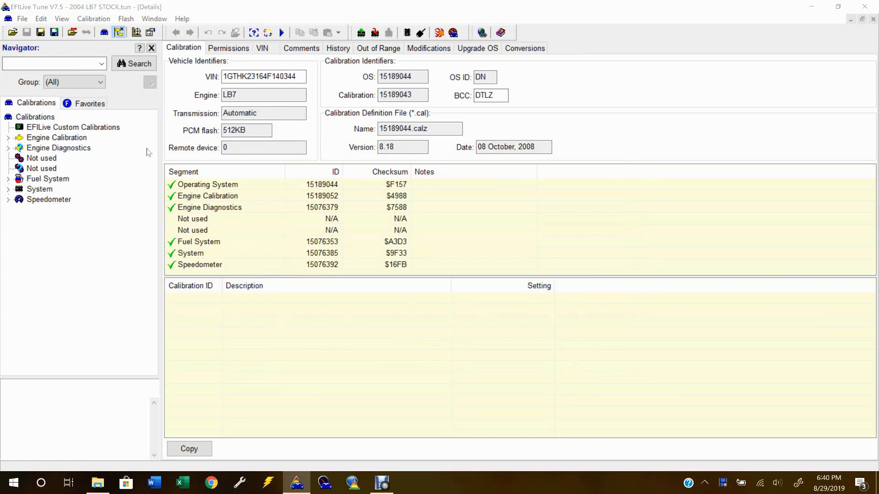
Load the LB7_400RWHP script from the Google Drive Scripts folder for script processing.
left_click(43, 20)
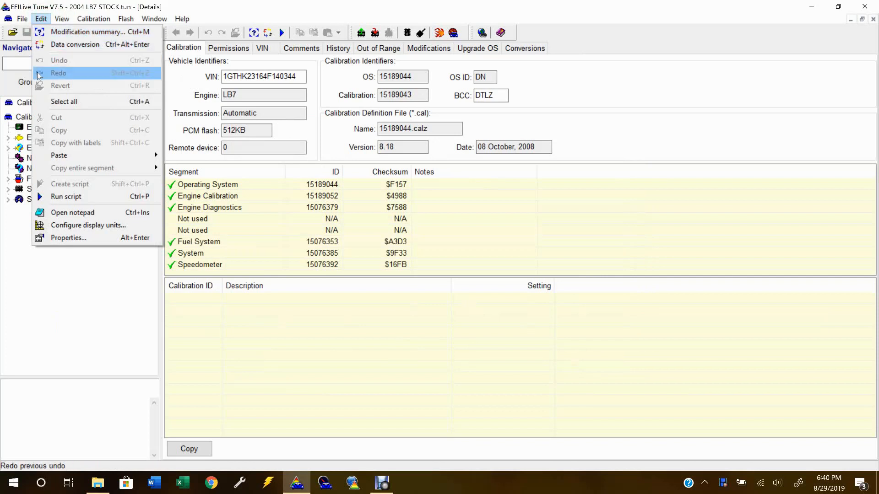
left_click(82, 197)
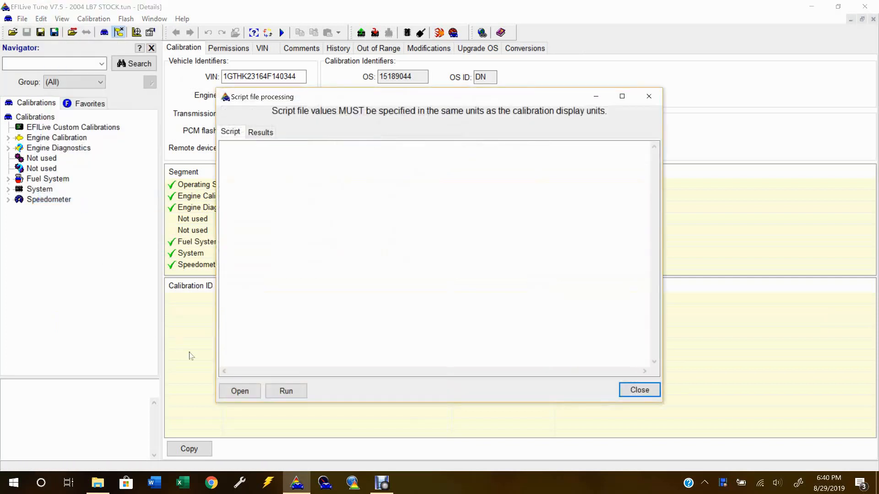
left_click(246, 391)
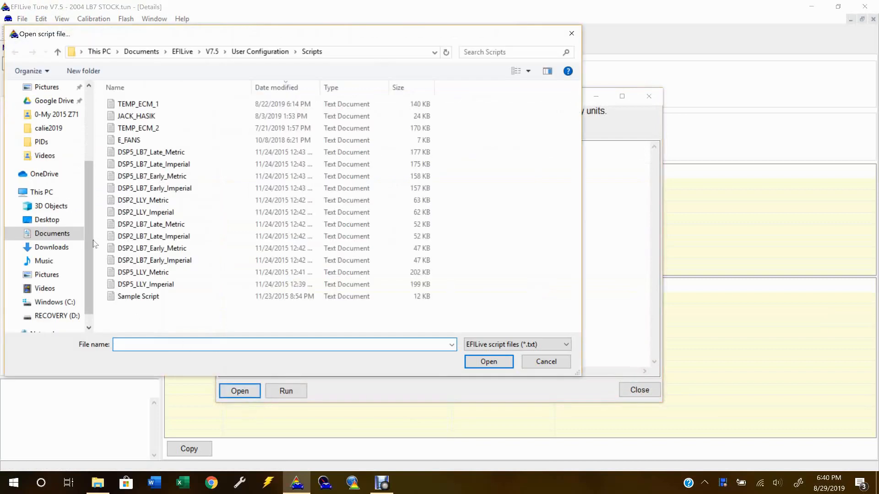
left_click_drag(90, 178, 101, 106)
left_click(55, 129)
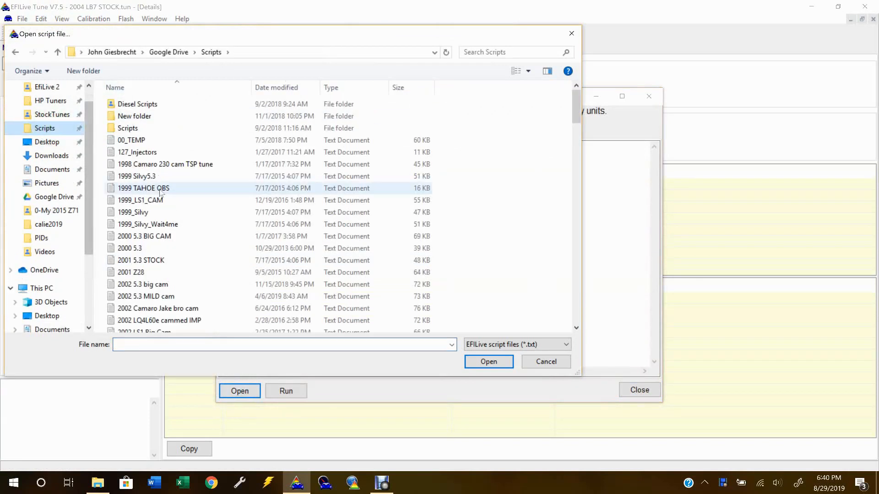
scroll(215, 242, "down", 8)
scroll(213, 242, "down", 15)
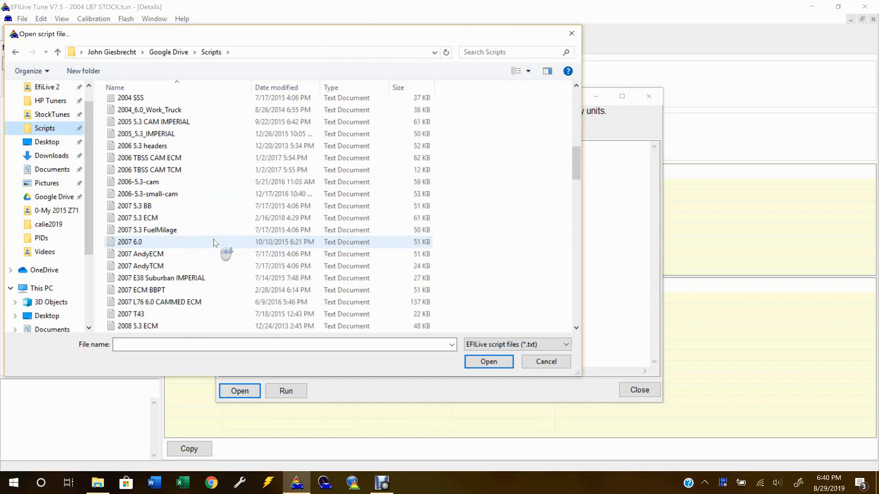
scroll(213, 241, "down", 18)
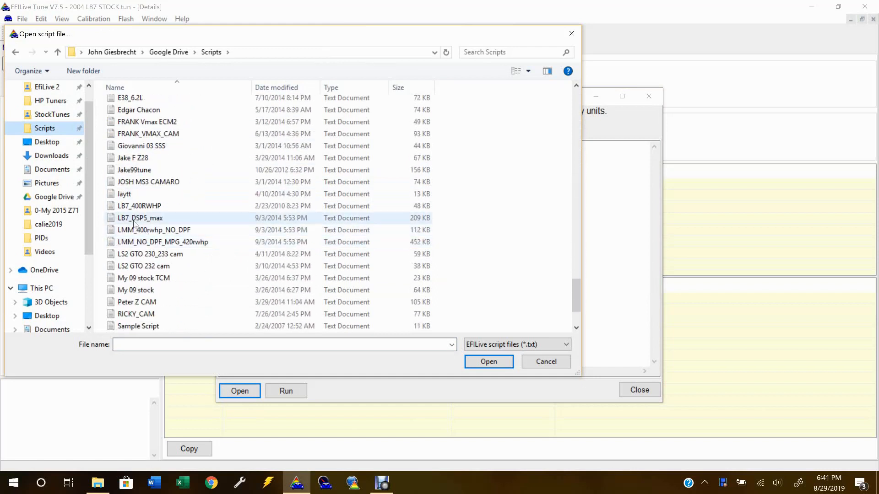
left_click(182, 210)
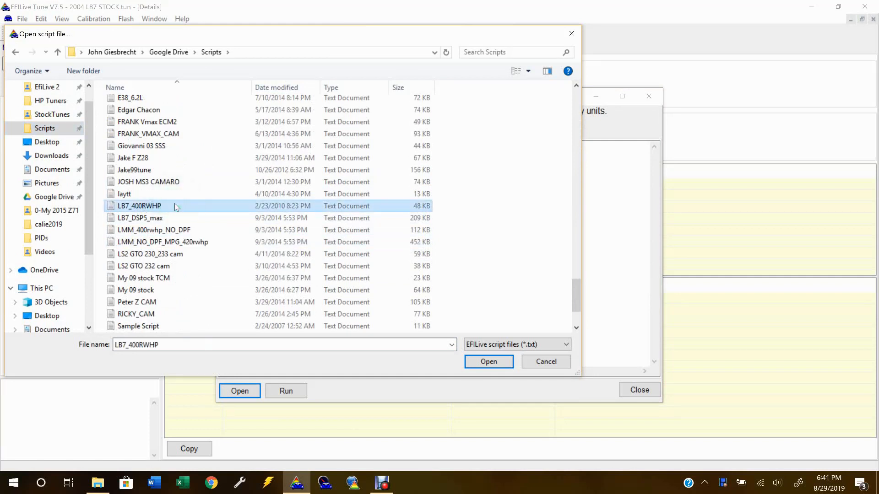
double_click(194, 209)
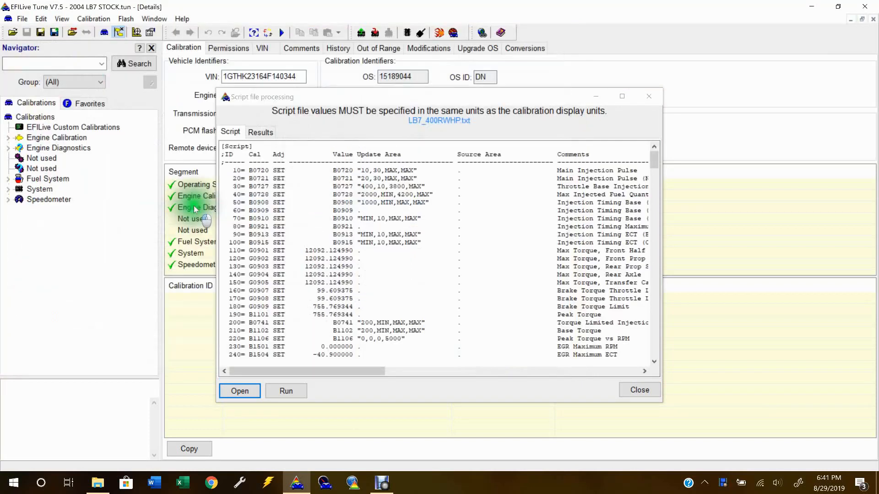
Review the loaded script's contents, run it on the tune and close script processing.
scroll(529, 221, "down", 20)
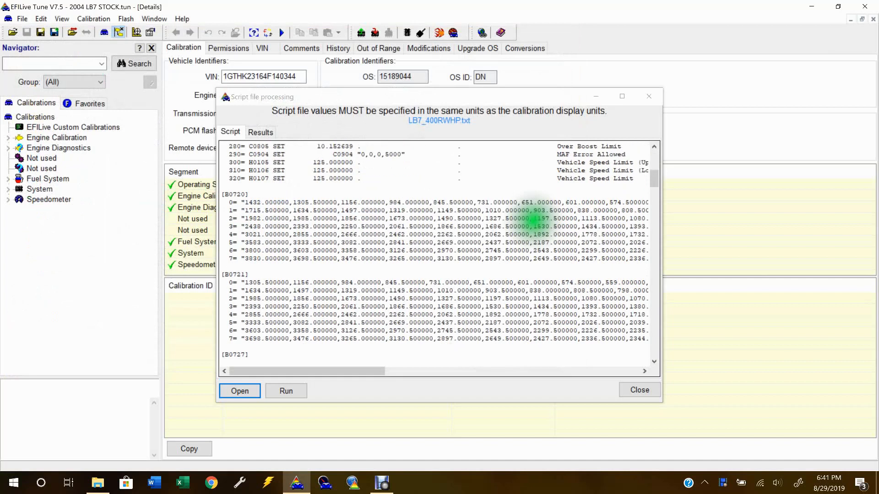
scroll(533, 219, "up", 20)
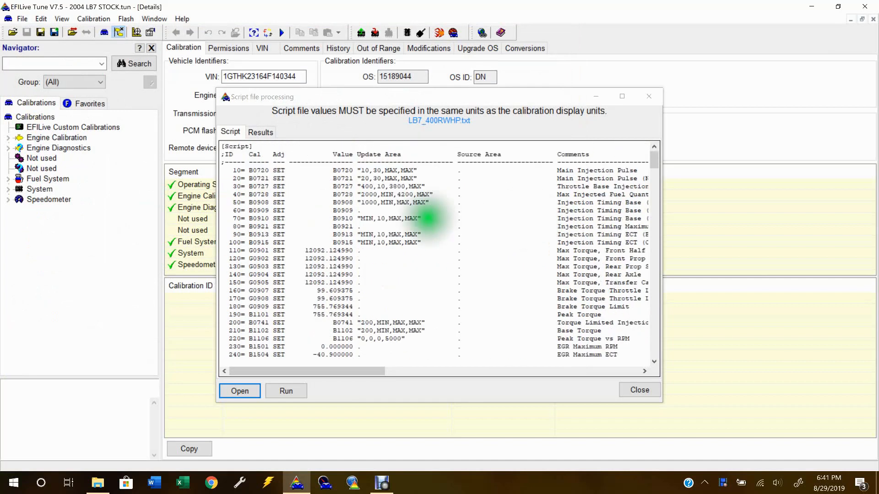
left_click(290, 391)
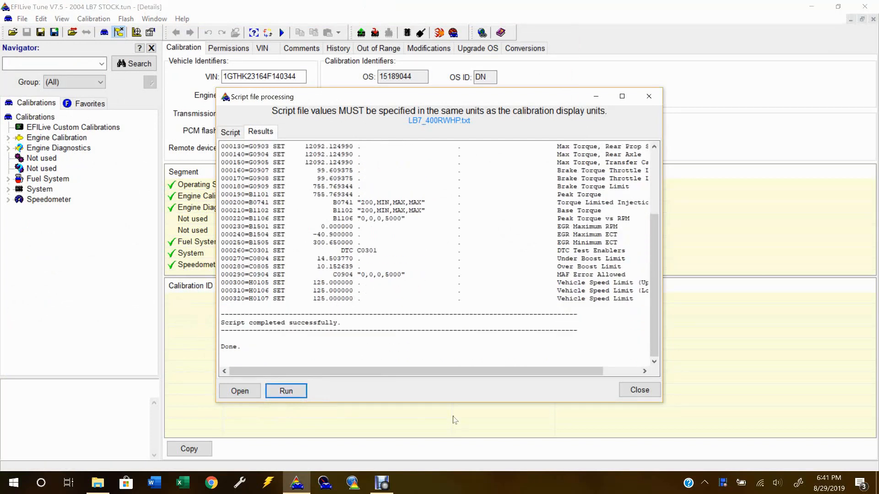
left_click(621, 390)
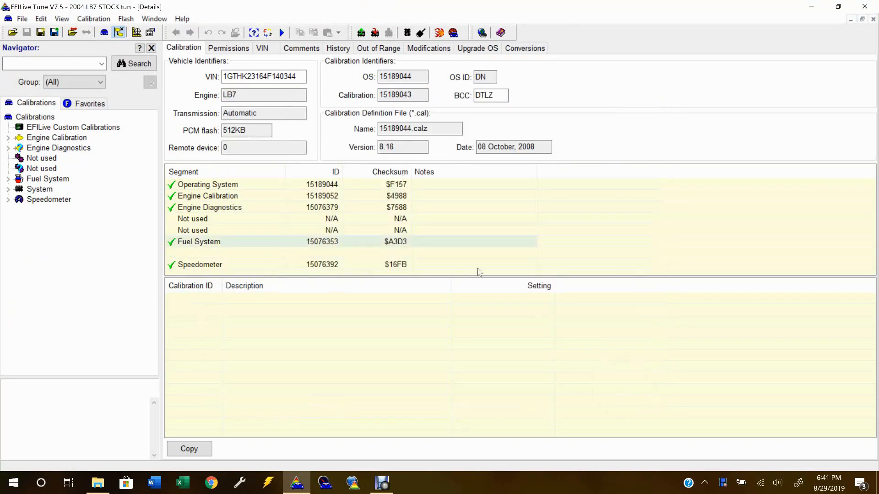
Open the Throttle Base Injection Quantity table under Engine Calibration, Fuel Injection, Main Injection.
left_click(9, 138)
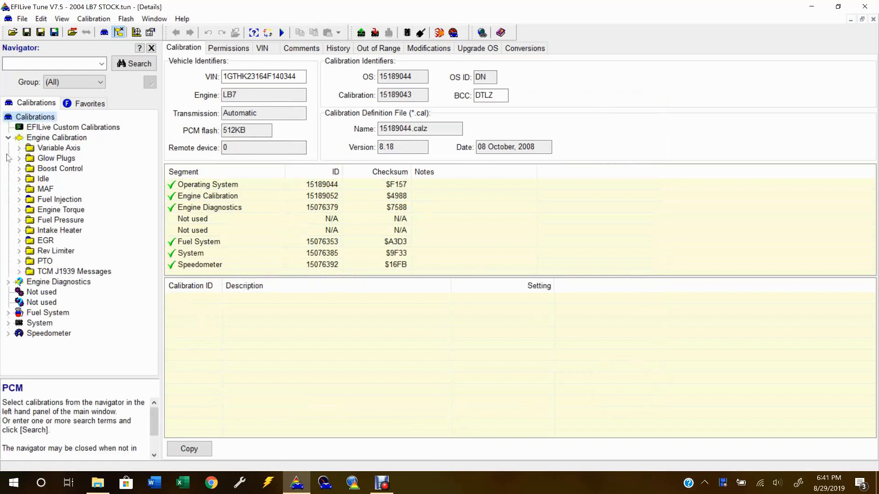
double_click(48, 202)
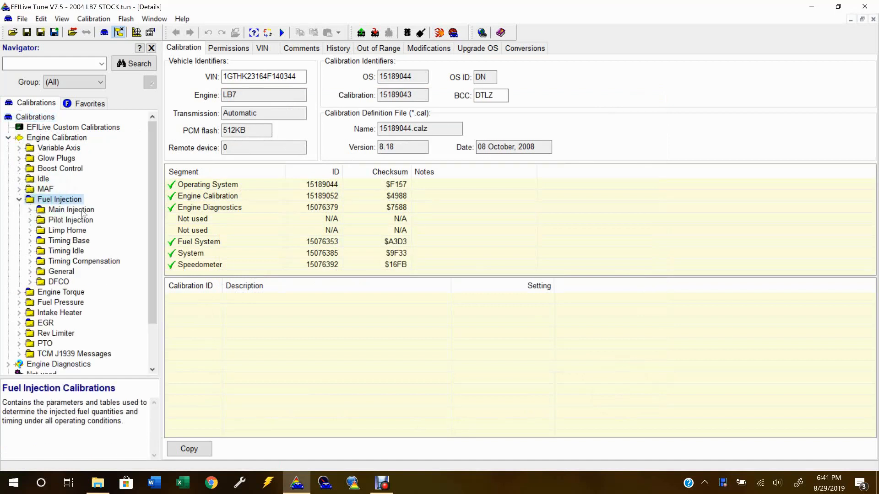
double_click(82, 212)
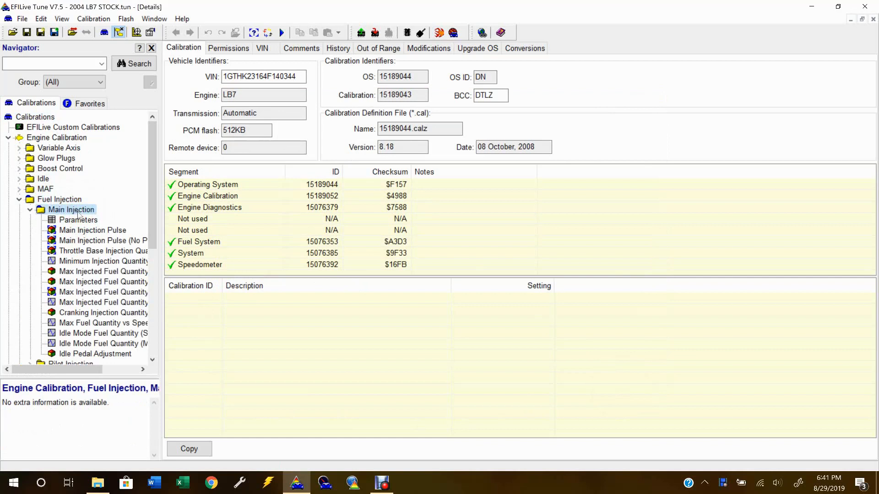
double_click(93, 252)
scroll(413, 388, "down", 10)
scroll(424, 396, "up", 7)
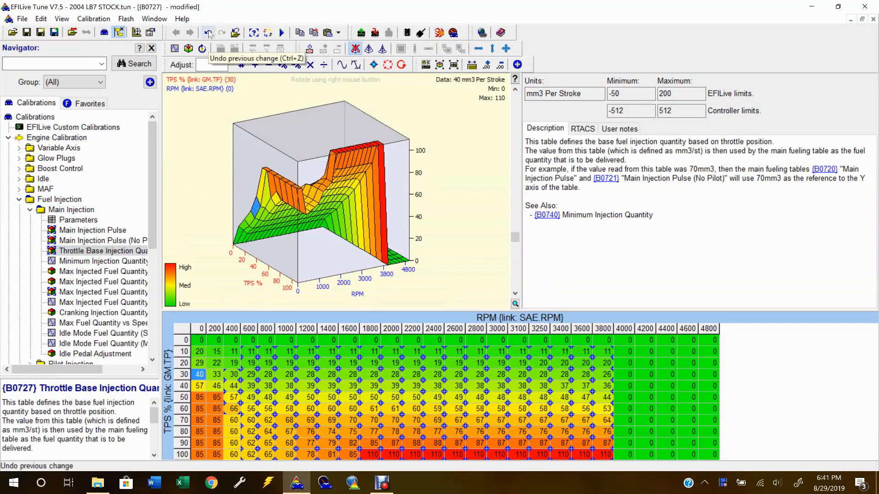
Compare the table's stock and scripted values by undoing and redoing the change, leaving the scripted values applied.
left_click(209, 34)
left_click(222, 33)
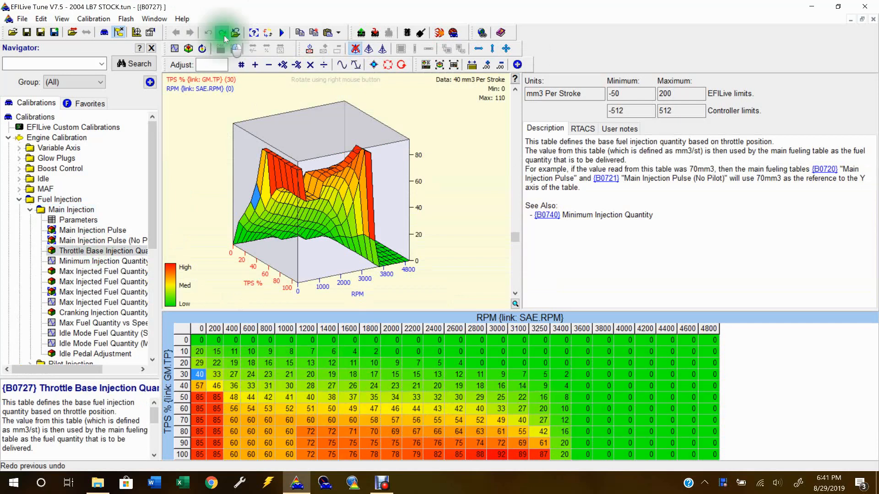
left_click(209, 35)
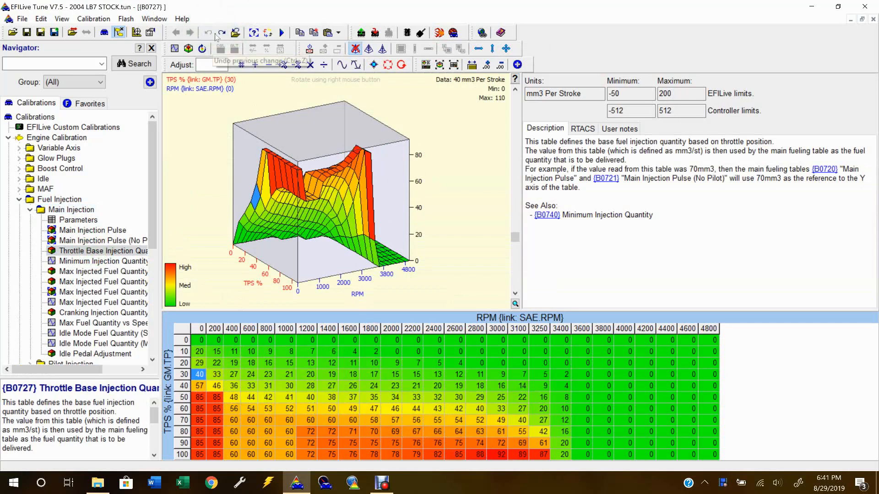
left_click(222, 33)
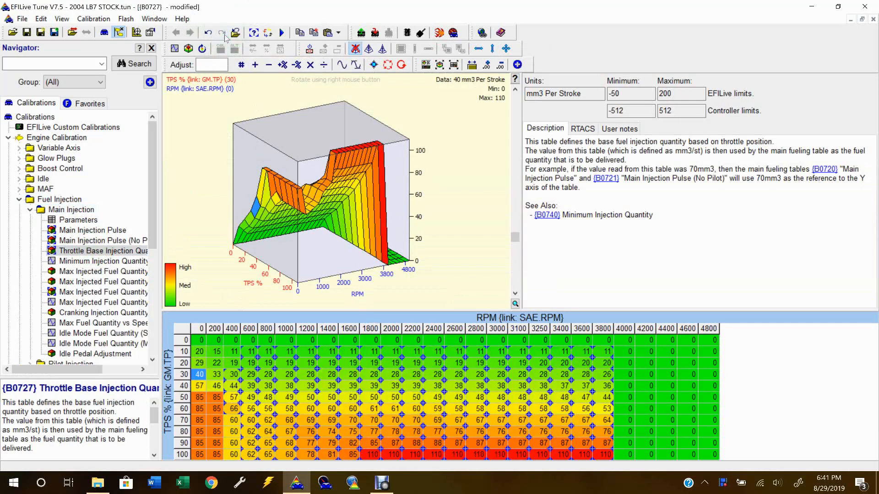
Collapse the Engine Calibration branch and display the Speedometer parameters to check the vehicle speed limits.
left_click(30, 210)
left_click(20, 200)
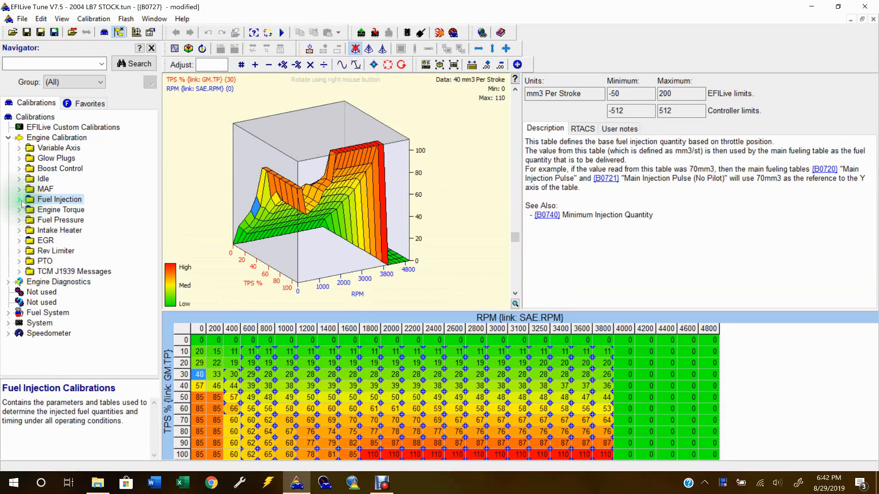
left_click(8, 138)
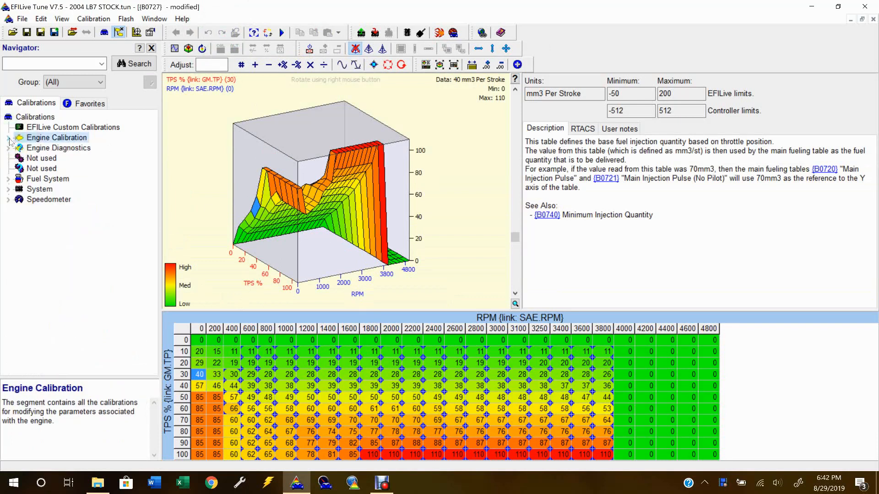
left_click(8, 200)
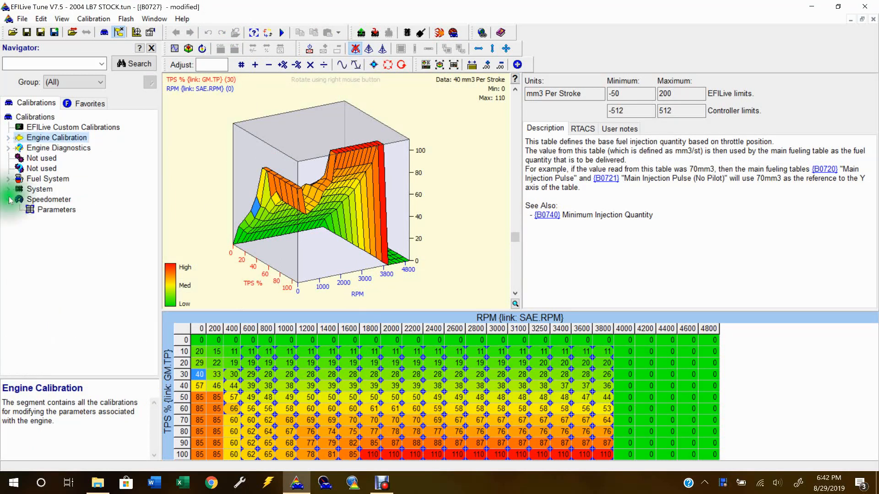
left_click(49, 212)
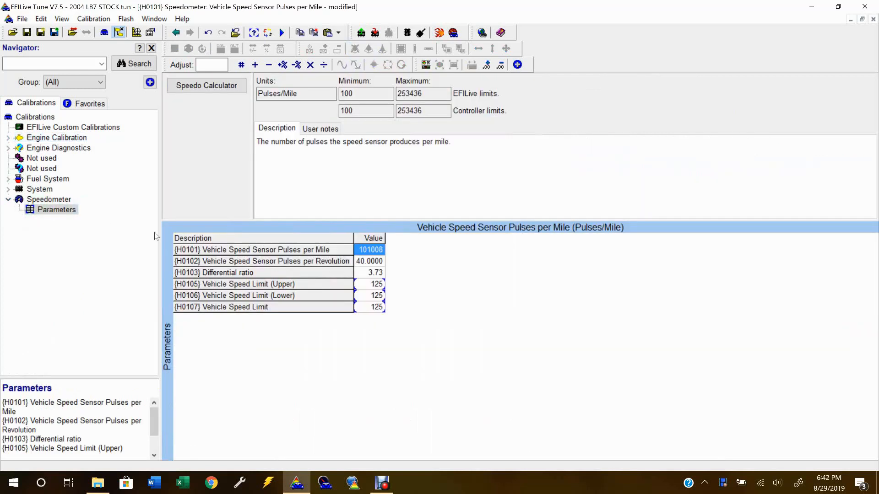
Save the modified tune in the Videos folder as a new EFILive V8 tune file named 2004 LB7 400 rwhp.
left_click(41, 33)
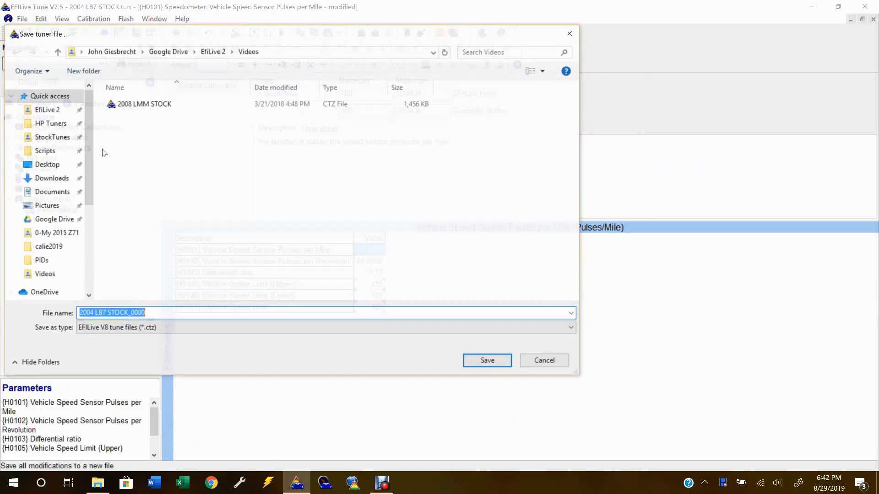
left_click(181, 315)
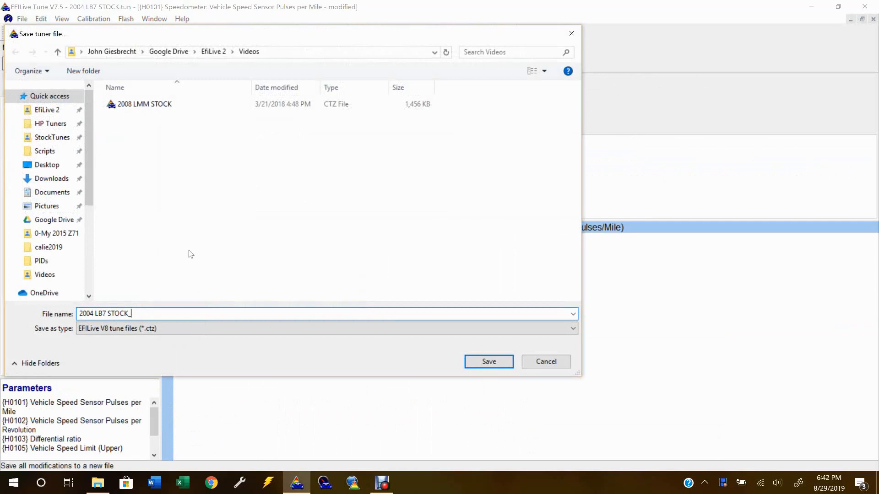
key("BackSpace")
key("BackSpace")
key("BackSpace")
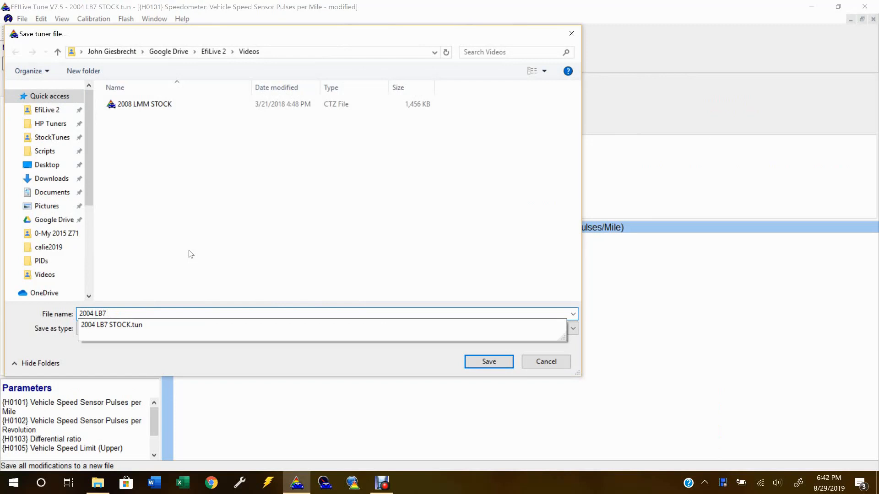
type("400 rwhp")
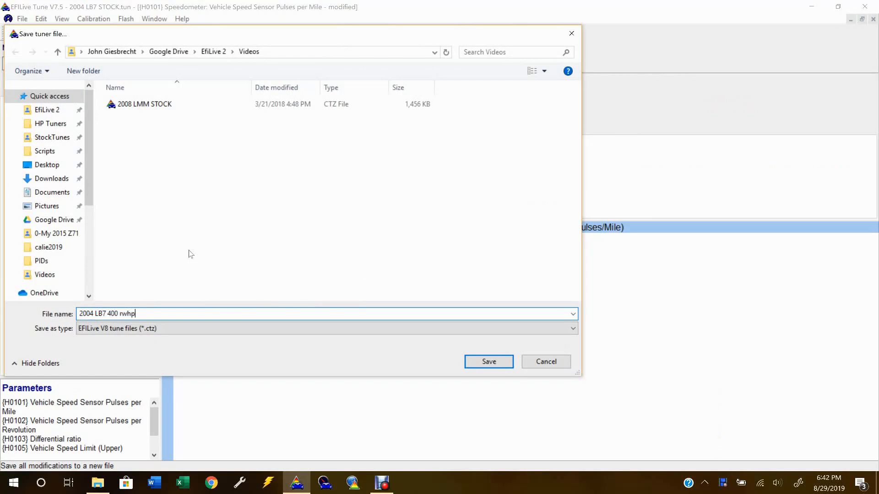
left_click(473, 363)
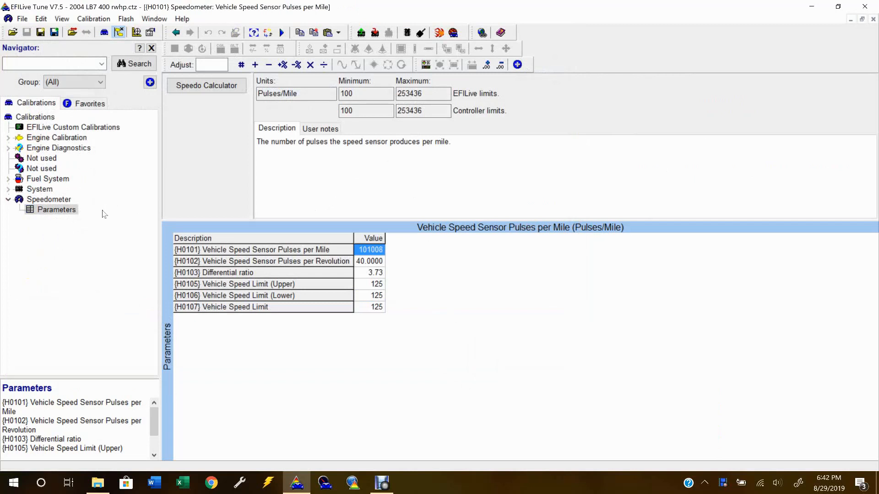
Close the current tune, reopen 2004 LB7 STOCK from the Videos folder and upgrade it to the DSP5 V2 Custom Operating System.
left_click(864, 7)
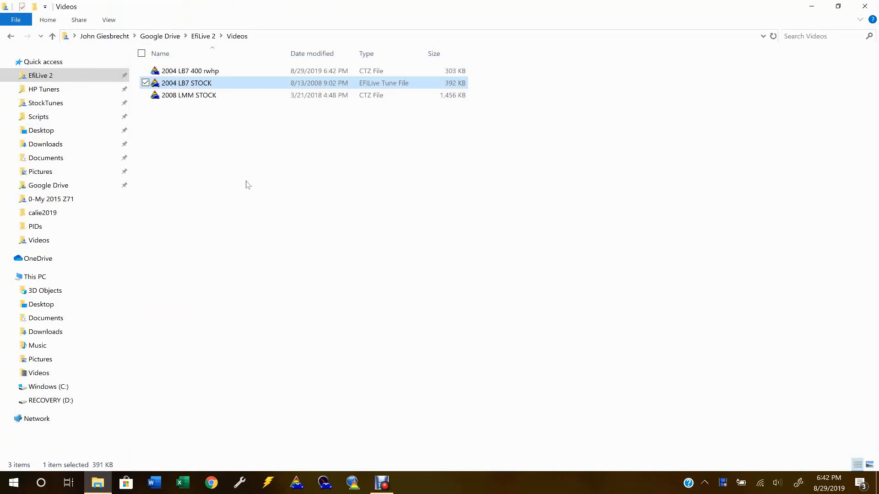
double_click(203, 86)
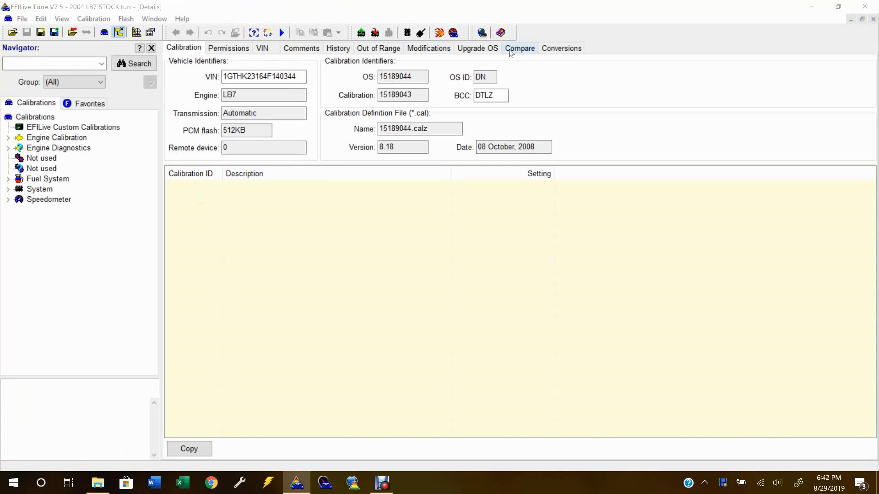
left_click(484, 49)
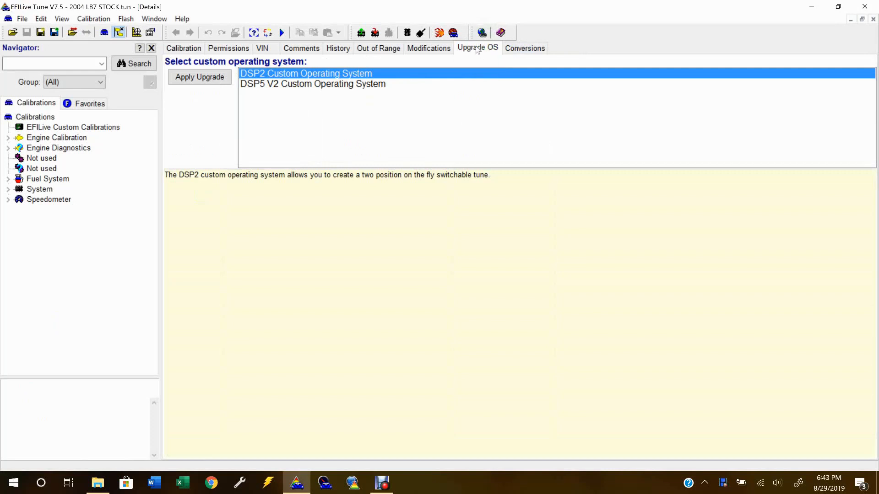
left_click(279, 84)
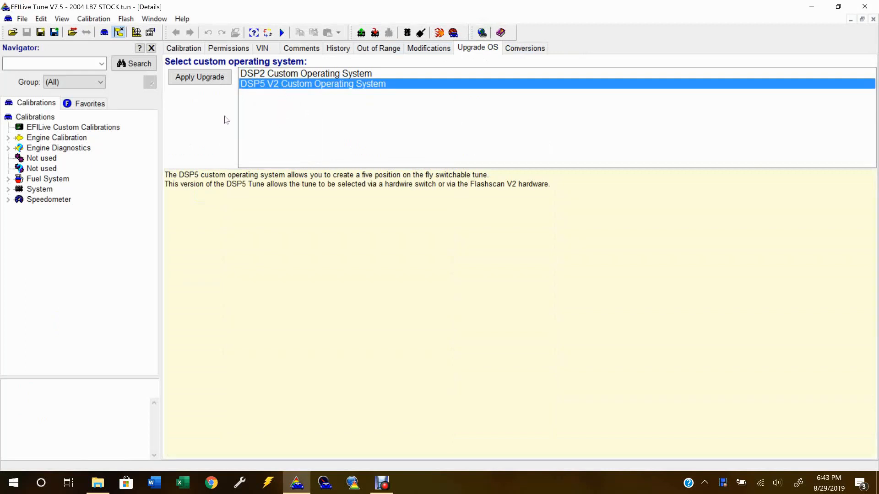
left_click(207, 77)
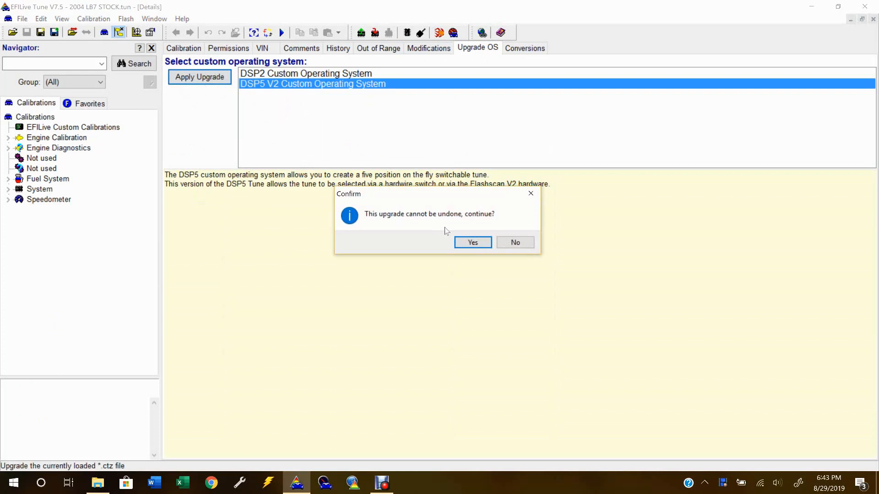
left_click(477, 240)
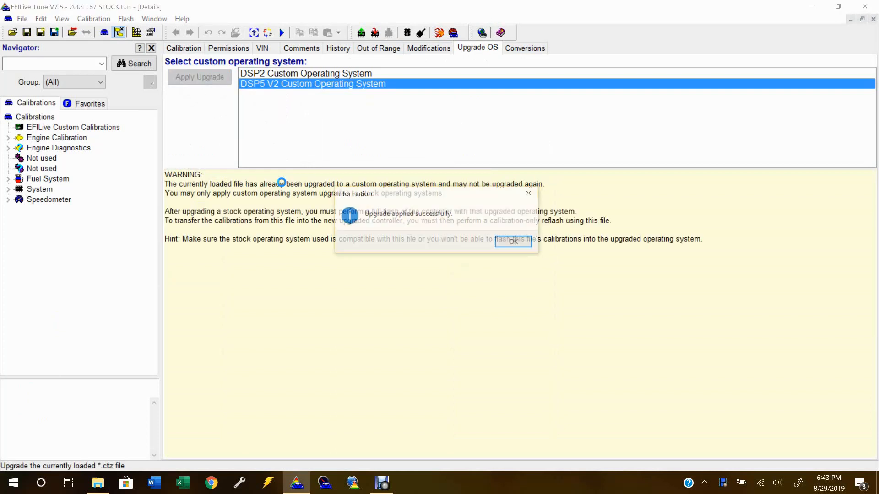
left_click(515, 243)
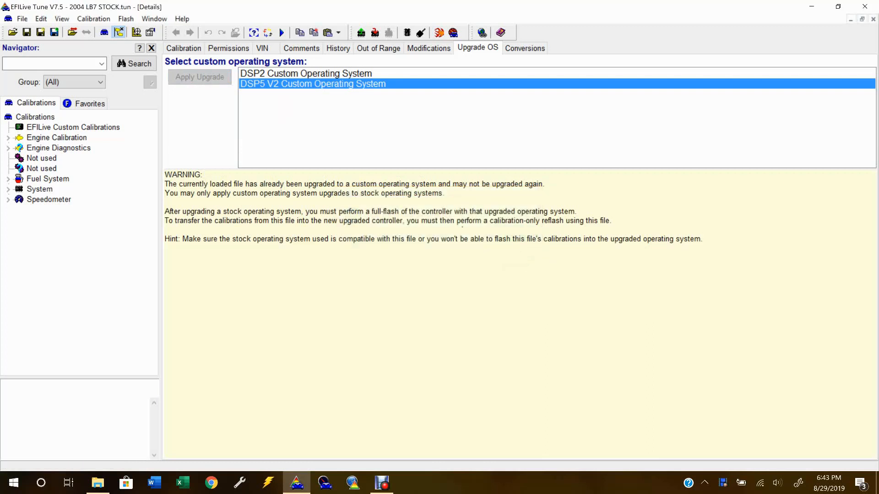
Save the upgraded tune in the Videos folder as a new EFILive V8 tune file named 2004 LB7 DSP5.
left_click(41, 32)
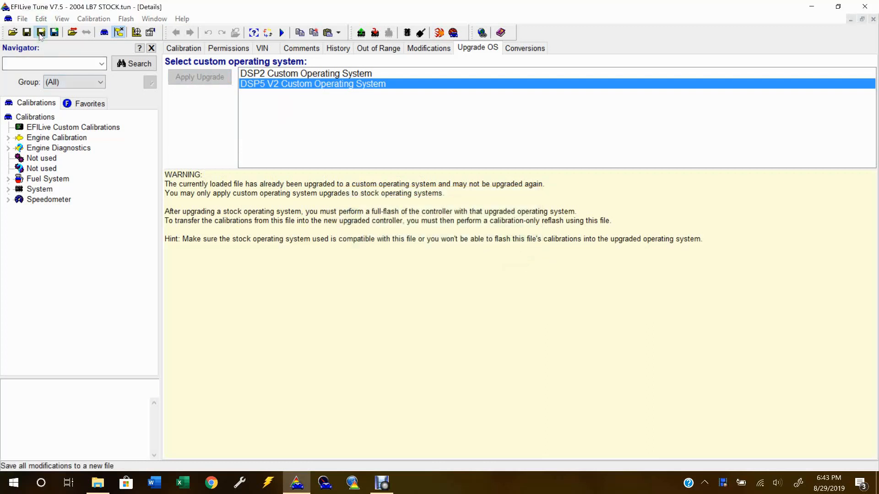
left_click(152, 314)
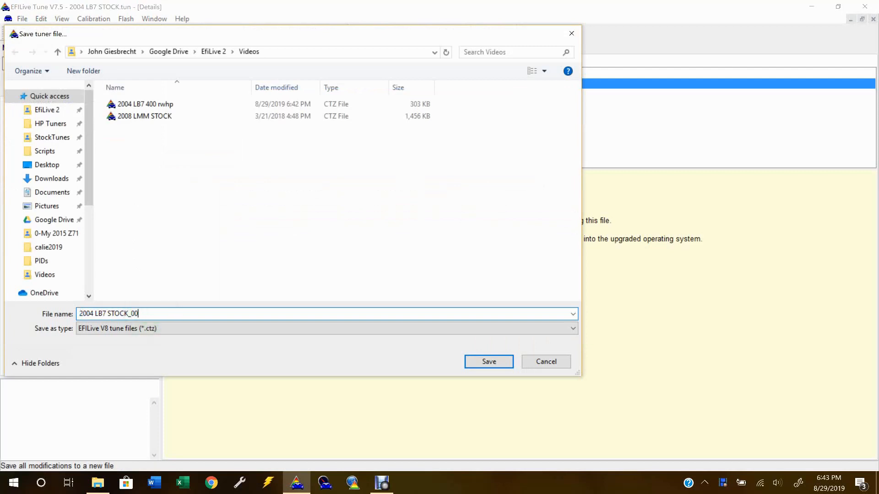
key("BackSpace")
key("BackSpace")
key("BackSpace")
key("BackSpace")
key("BackSpace")
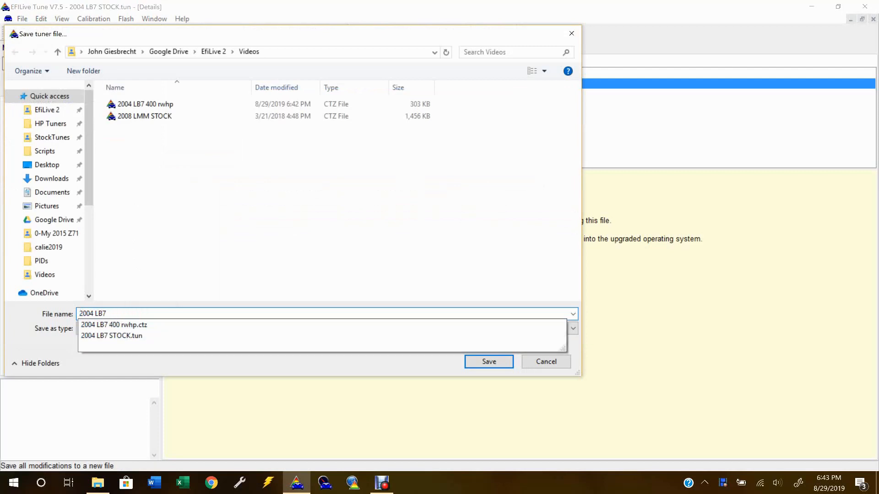
type("DSP5")
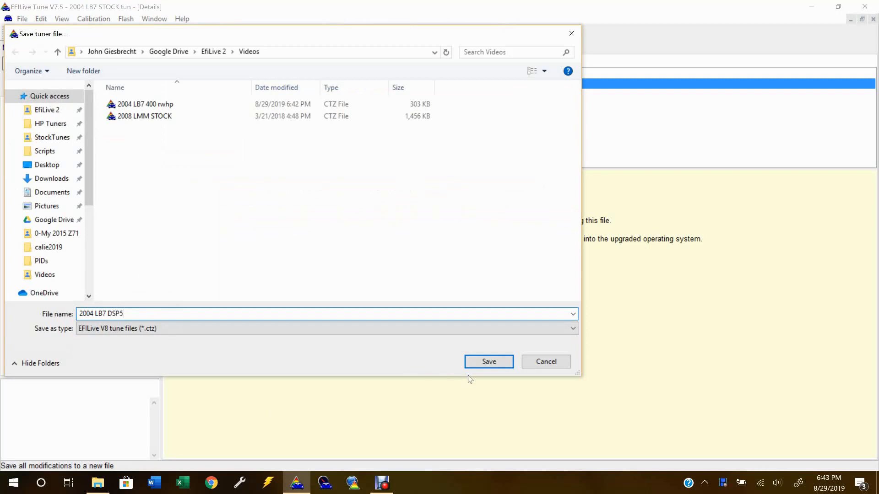
left_click(487, 361)
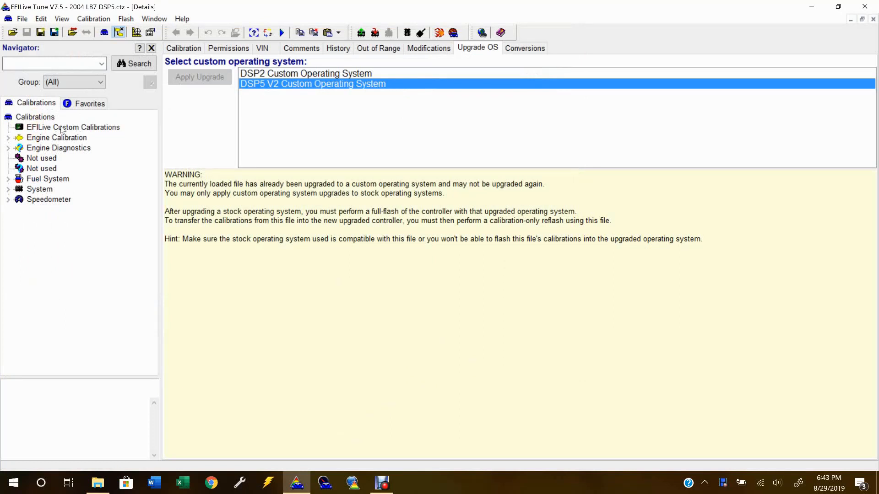
Close the tune, reopen 2004 LB7 DSP5 from the Videos folder and expand its EFILive Custom Calibrations branch.
left_click(62, 127)
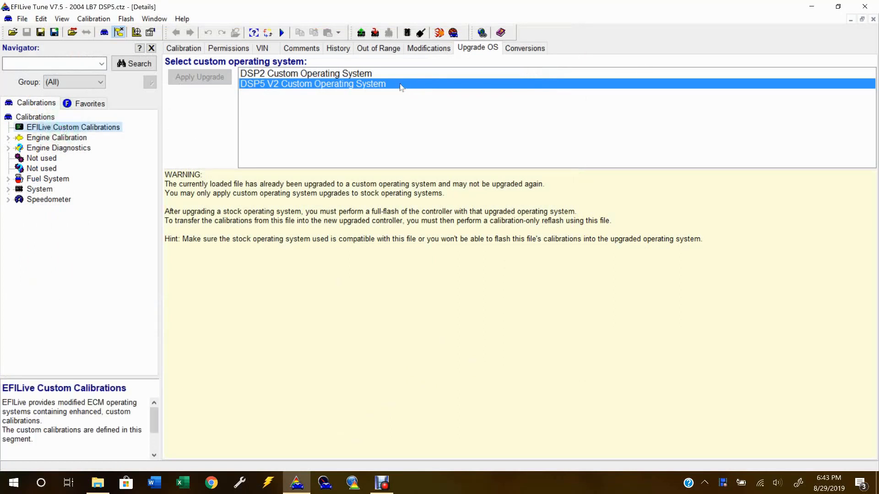
left_click(872, 19)
key("alt+Tab")
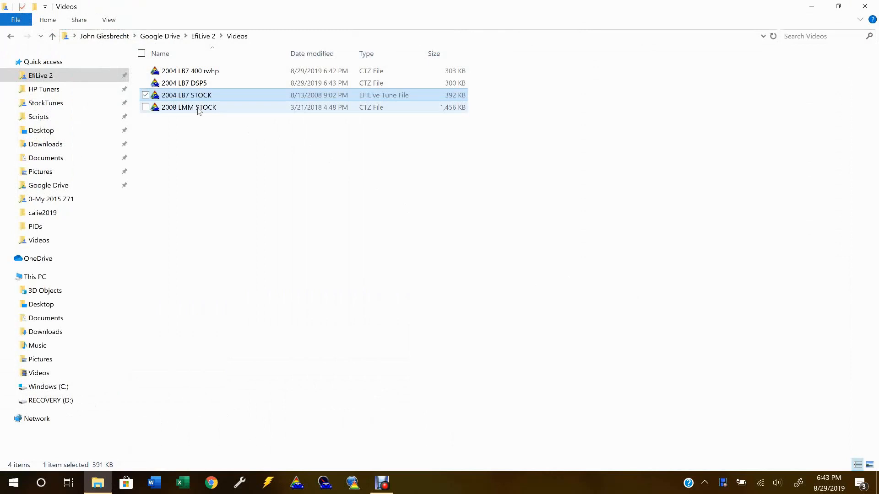
left_click(199, 85)
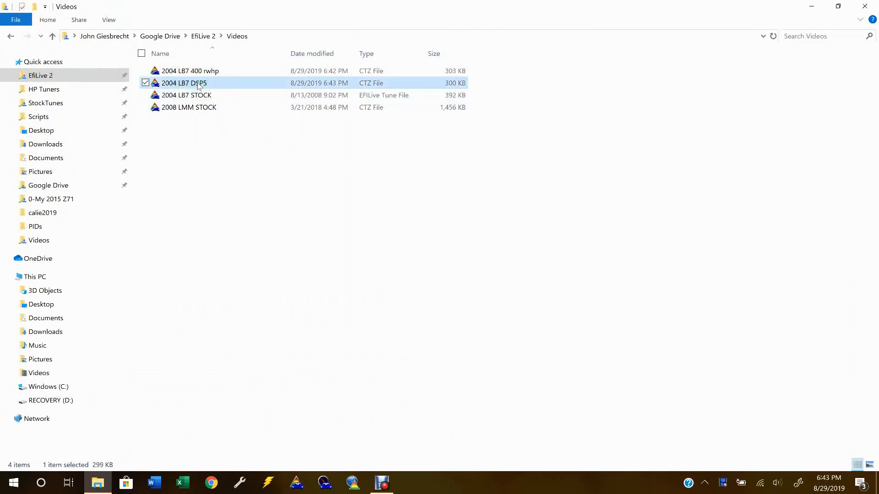
double_click(212, 82)
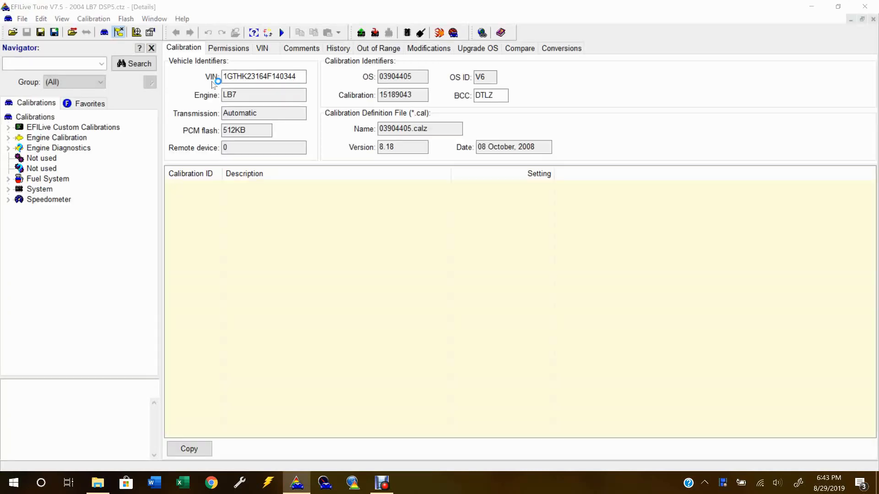
left_click(8, 128)
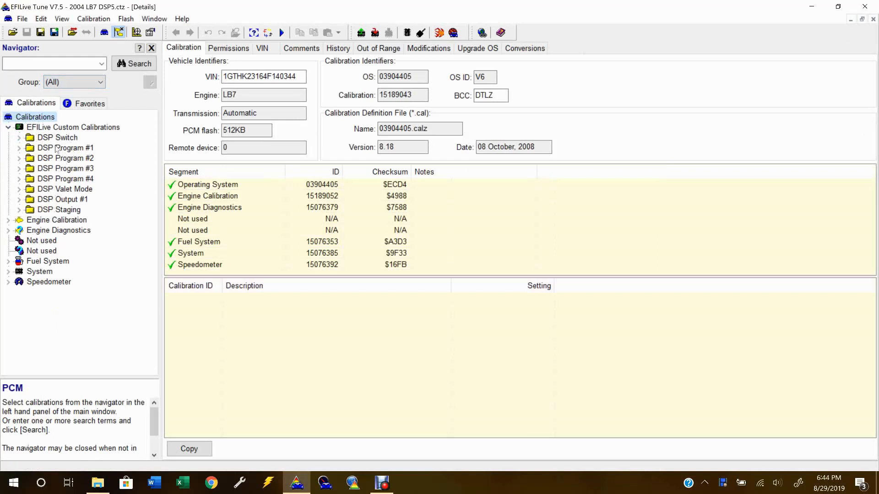
Examine the DSP Program #1 boost, throttle base injection, main injection pulse and injection timing tables, then collapse the EFILive Custom Calibrations branch.
double_click(88, 148)
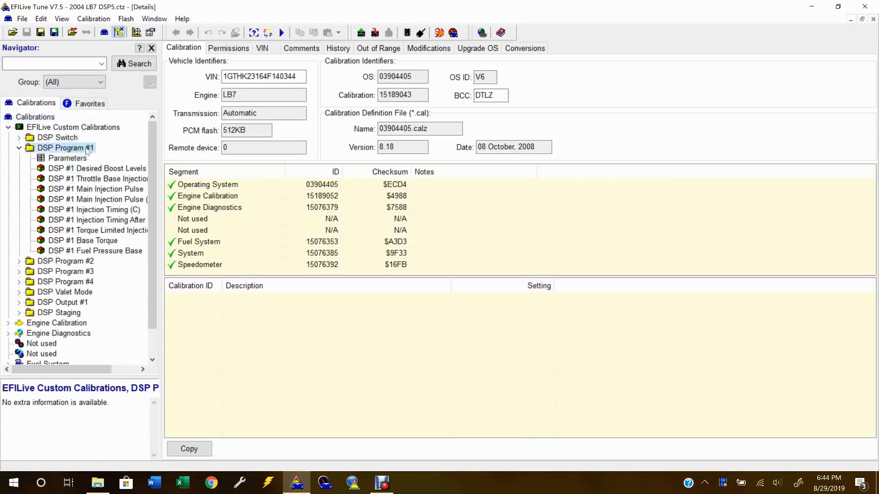
double_click(79, 170)
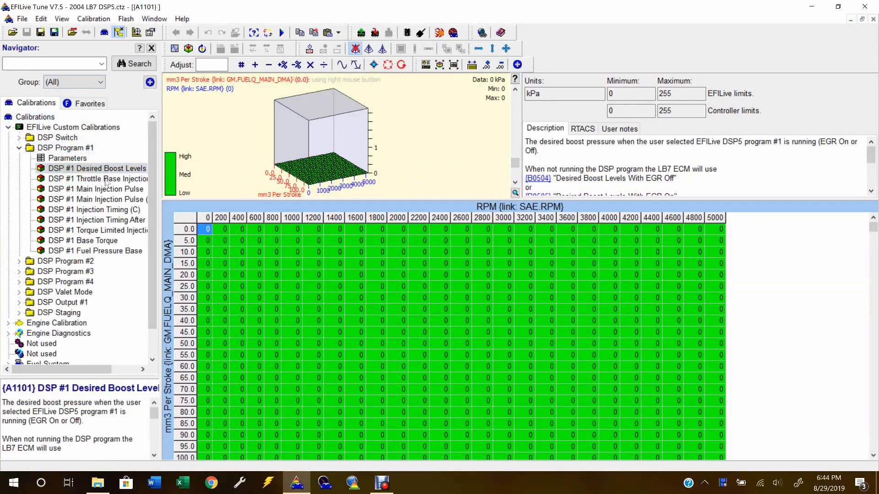
double_click(106, 181)
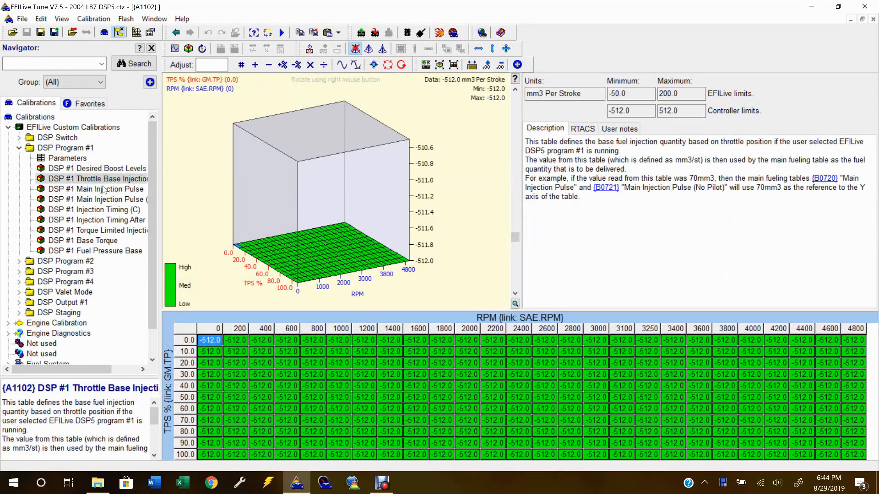
double_click(104, 189)
double_click(105, 200)
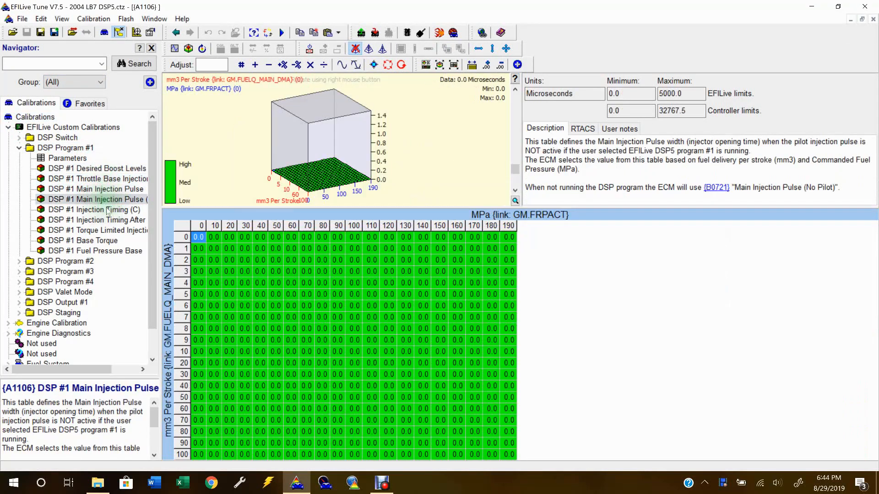
double_click(106, 220)
double_click(106, 210)
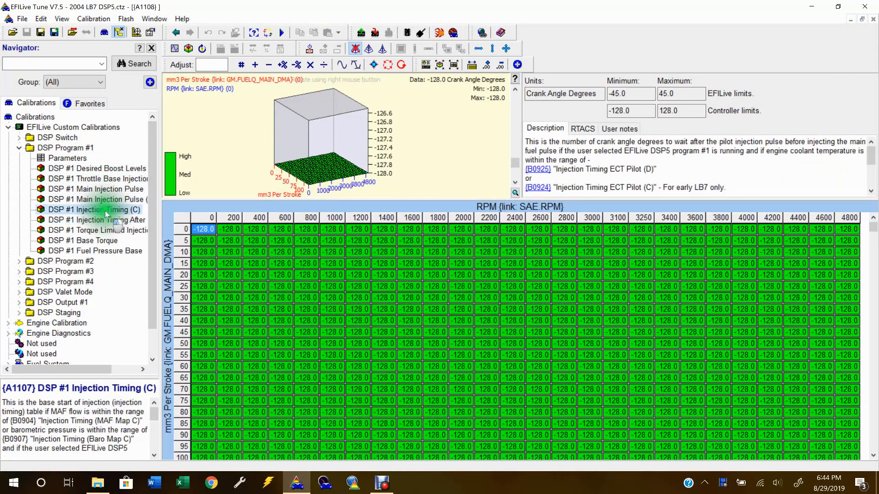
left_click(19, 148)
left_click(9, 128)
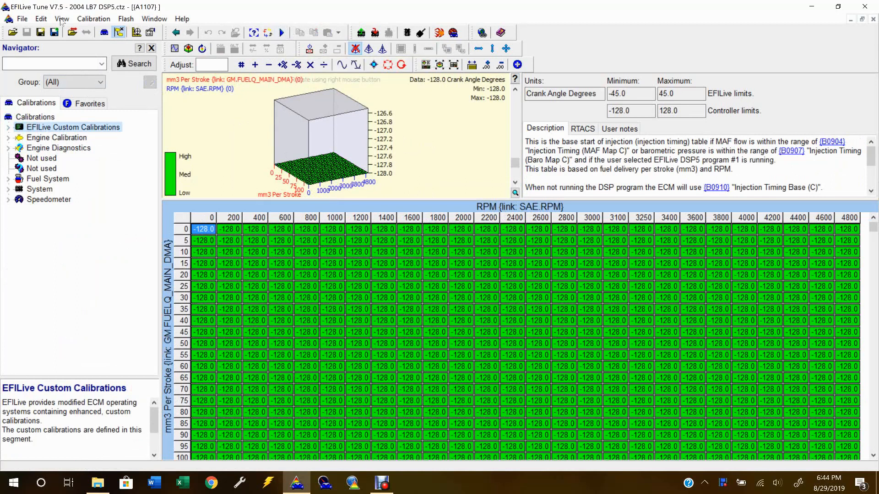
left_click(41, 19)
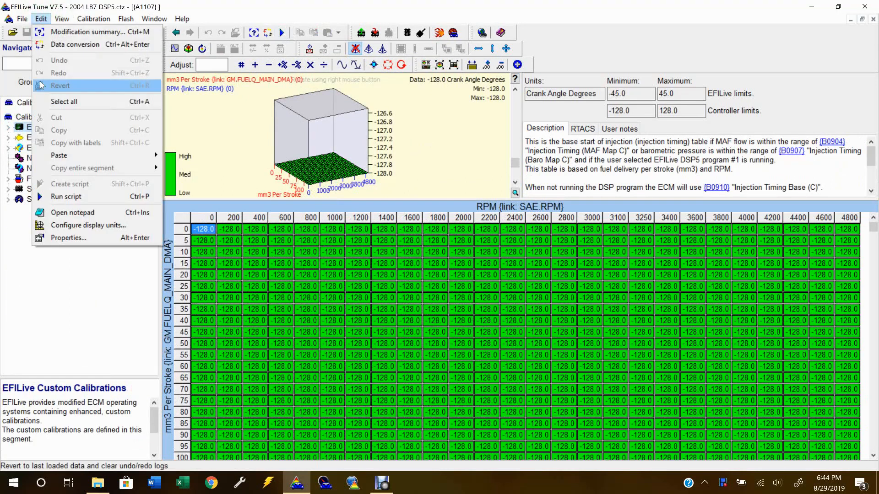
left_click(62, 196)
left_click(238, 391)
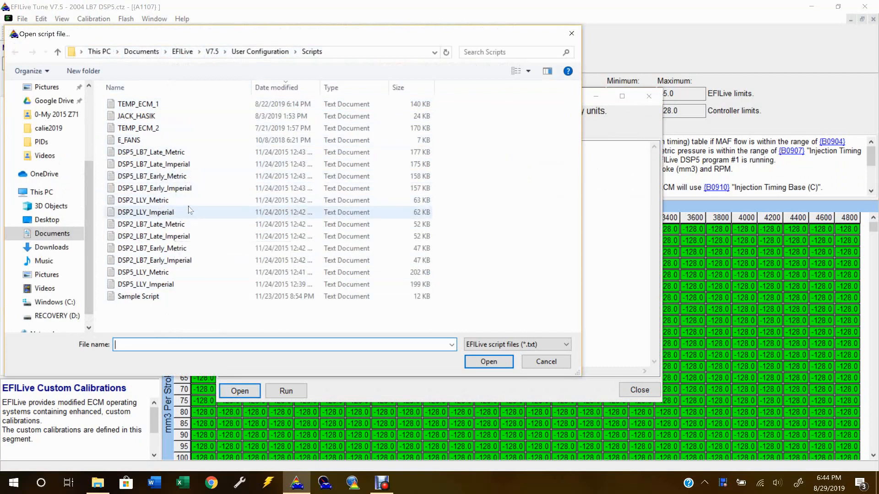
left_click(189, 224)
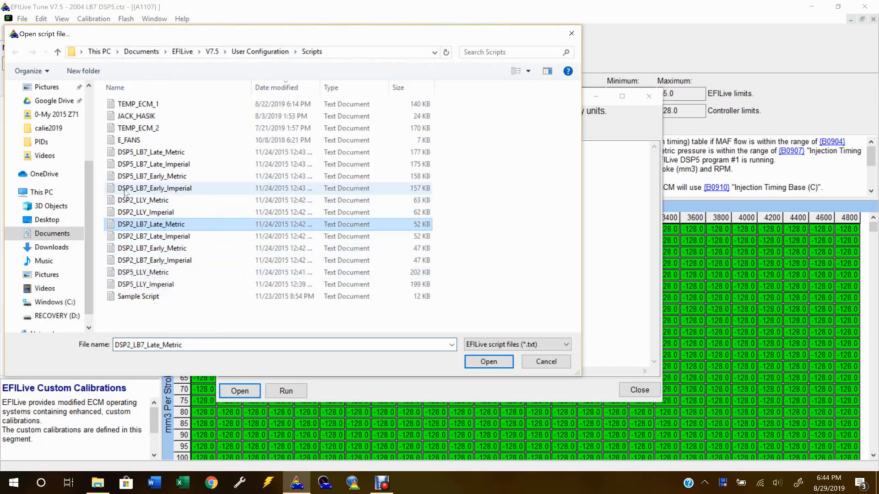
left_click(162, 165)
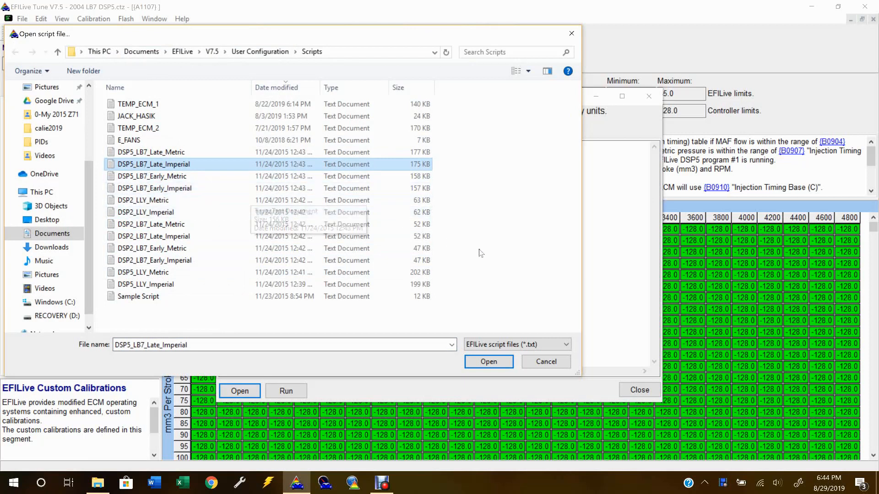
left_click(548, 361)
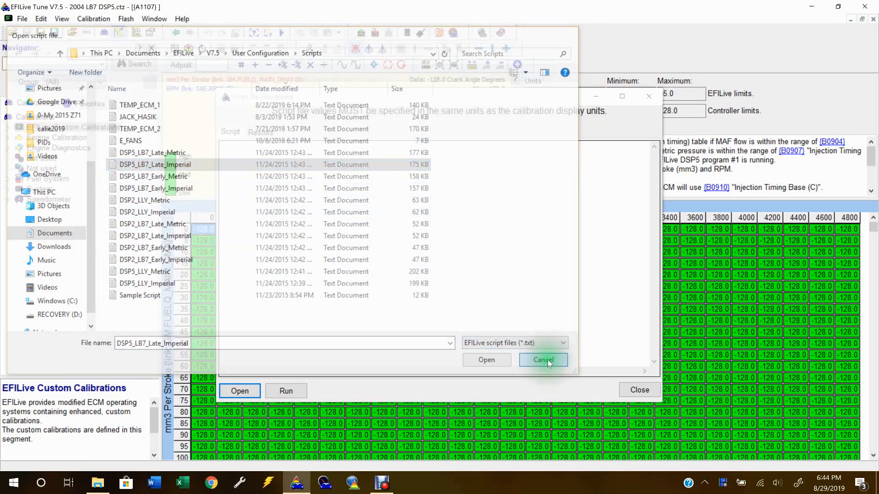
left_click(640, 390)
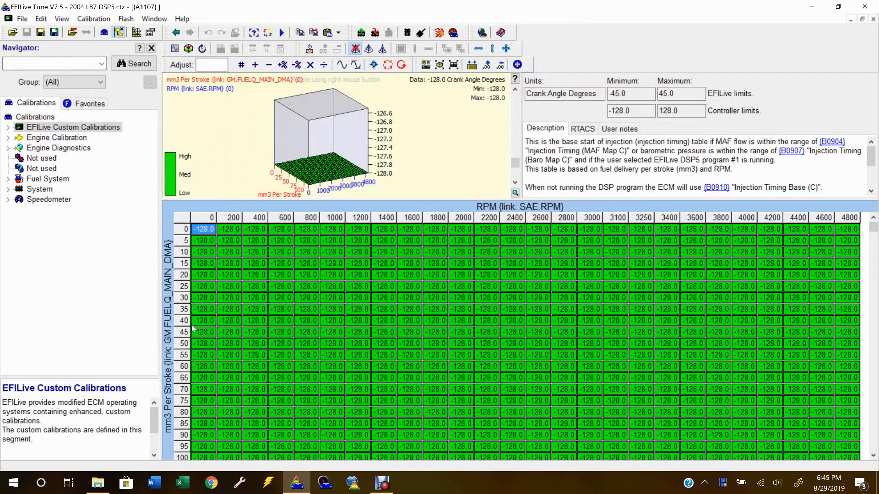
Set the display units of all calibrations to imperial, closing the open calibration windows.
left_click(41, 19)
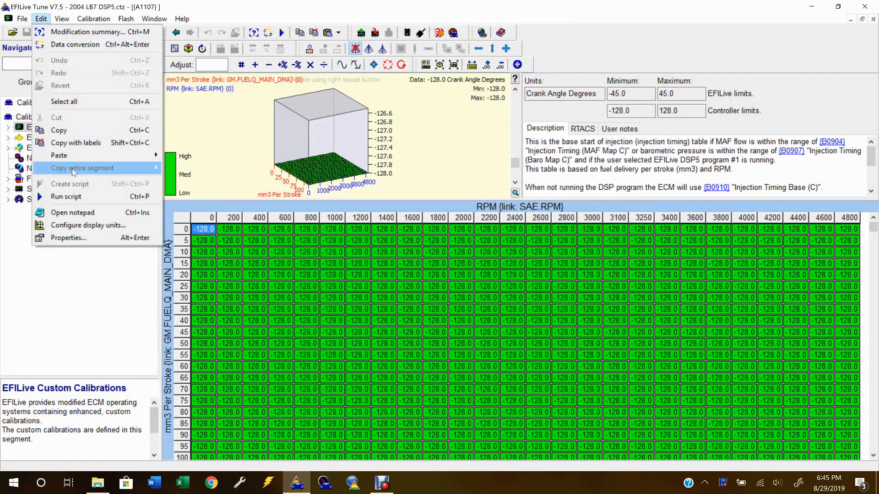
left_click(86, 226)
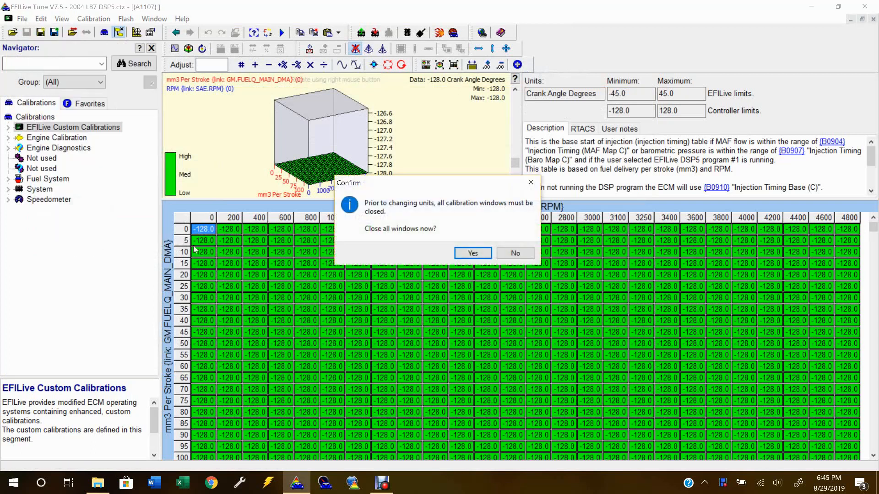
left_click(473, 253)
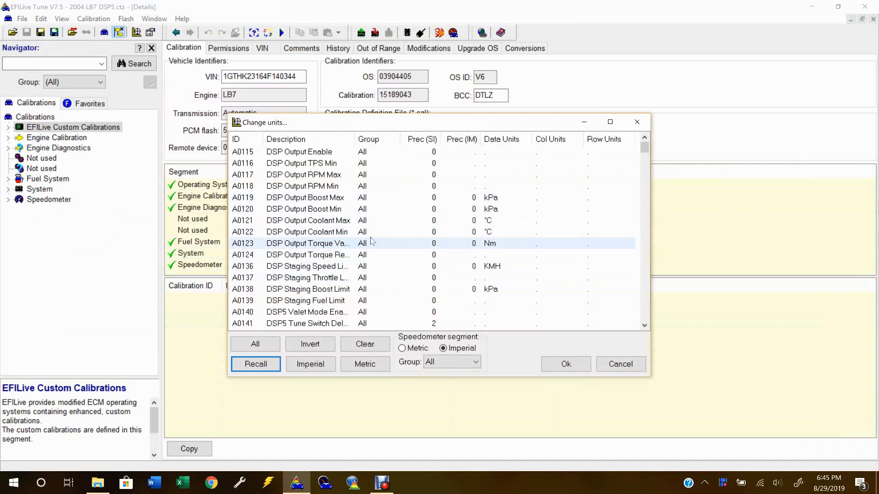
left_click(255, 344)
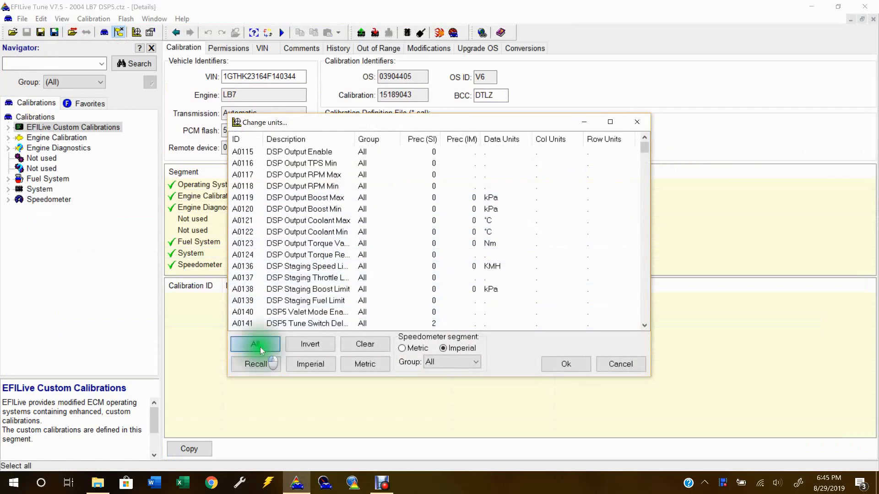
left_click(318, 363)
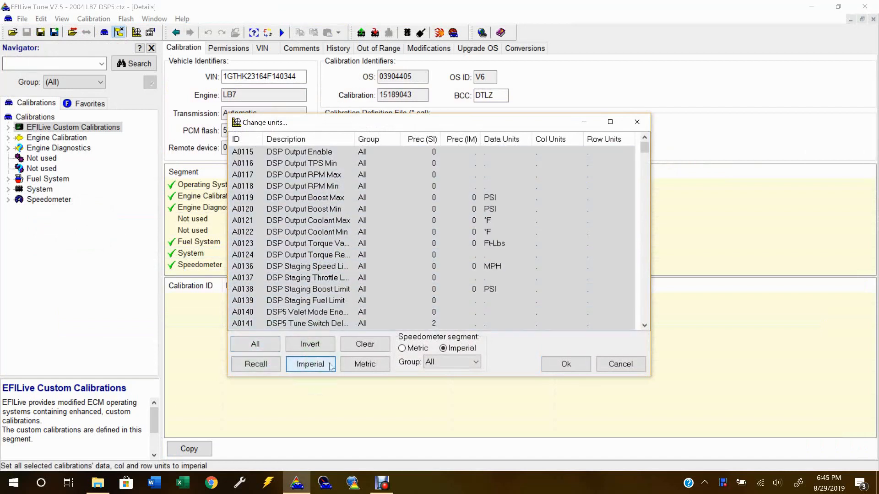
left_click(579, 362)
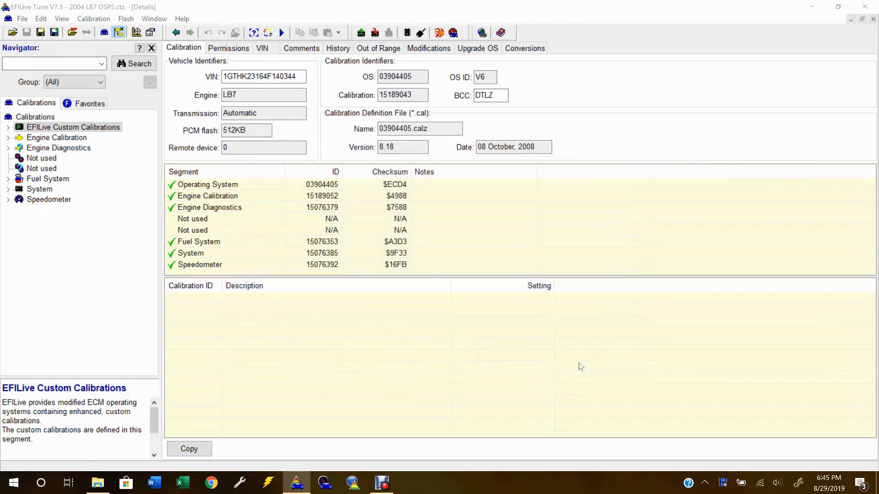
Run the DSP5_LB7_Late_Imperial script from the EFILive V7.5 Scripts folder on the tune, closing the script window.
left_click(40, 19)
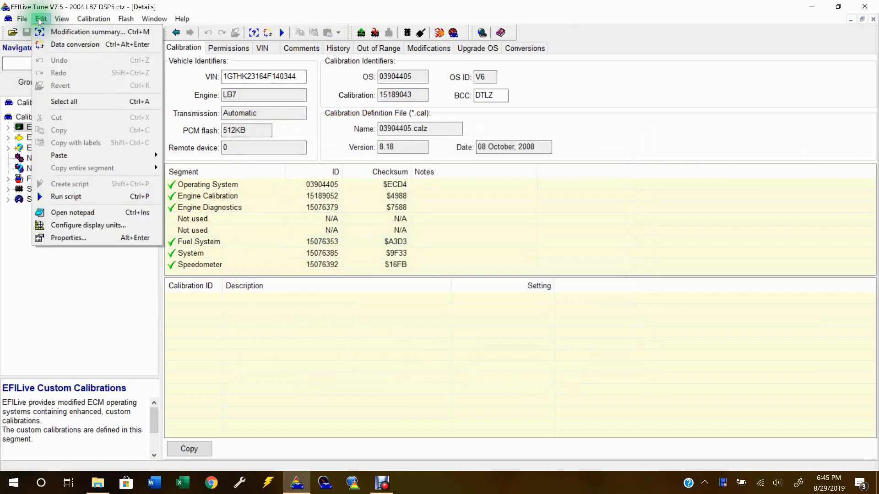
left_click(65, 196)
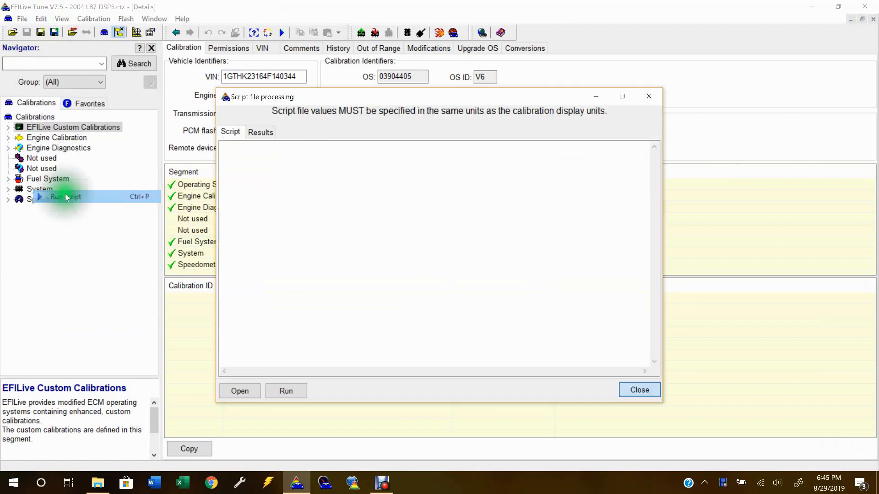
left_click(238, 391)
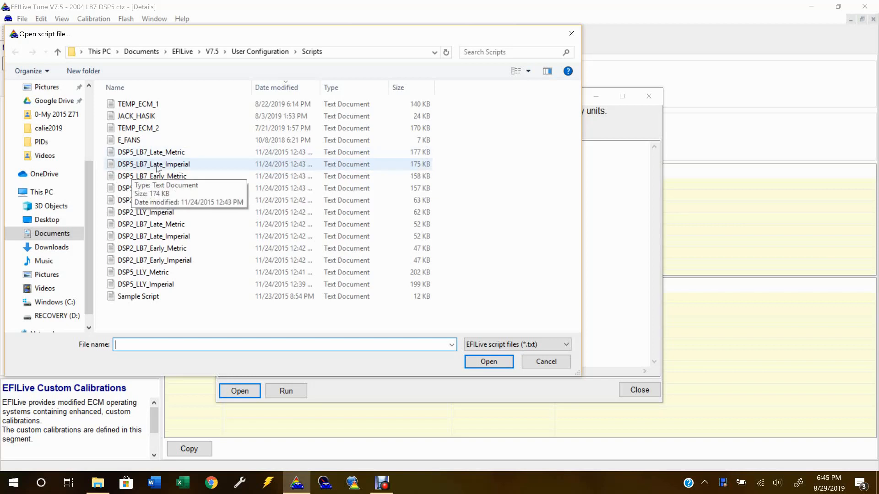
left_click(164, 167)
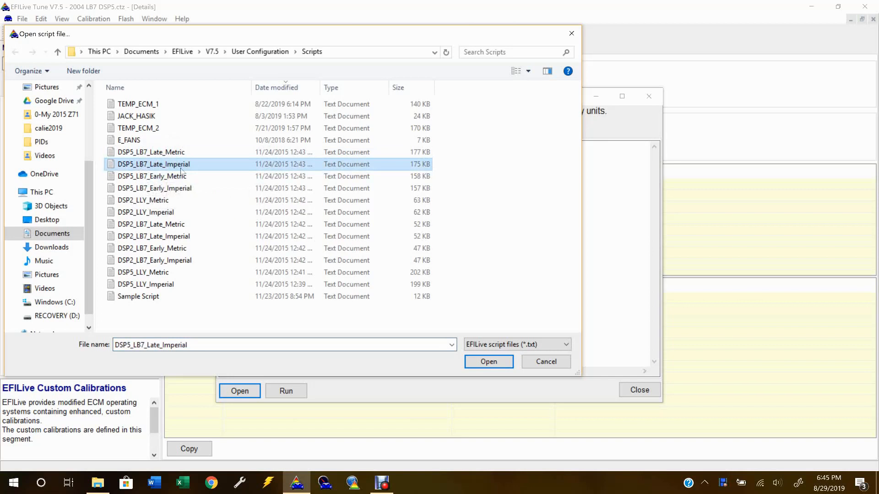
left_click(493, 364)
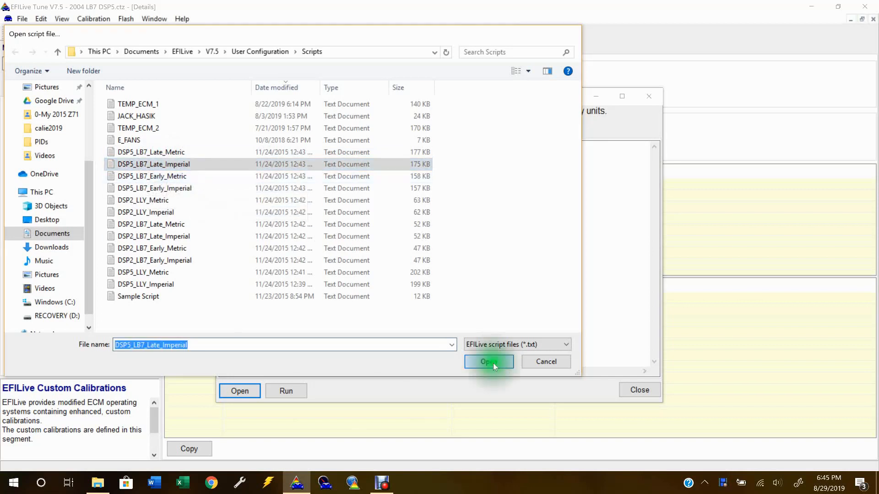
left_click(280, 392)
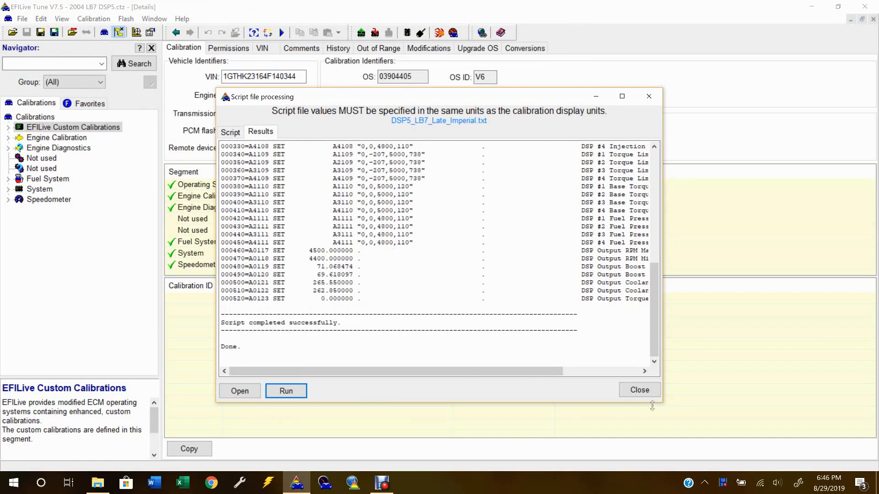
left_click(647, 391)
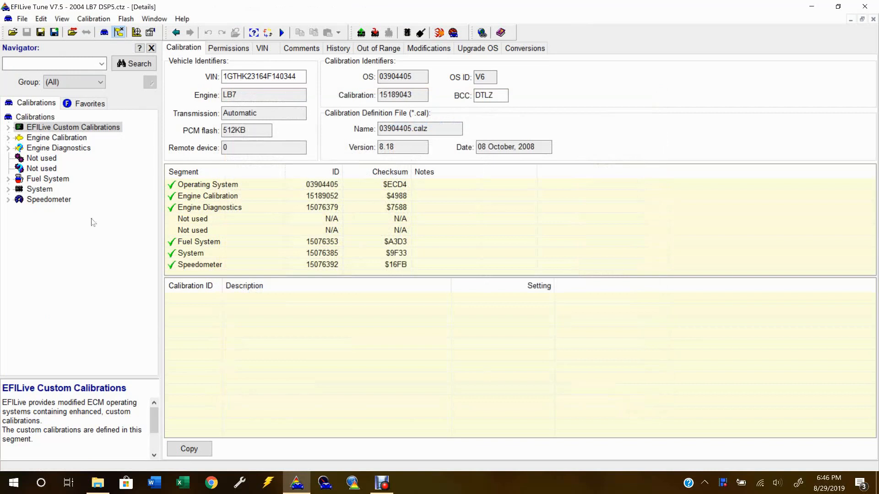
Examine the DSP Program #1 desired boost, throttle base injection and main injection pulse tables, then collapse the DSP Program #1 folder.
left_click(9, 128)
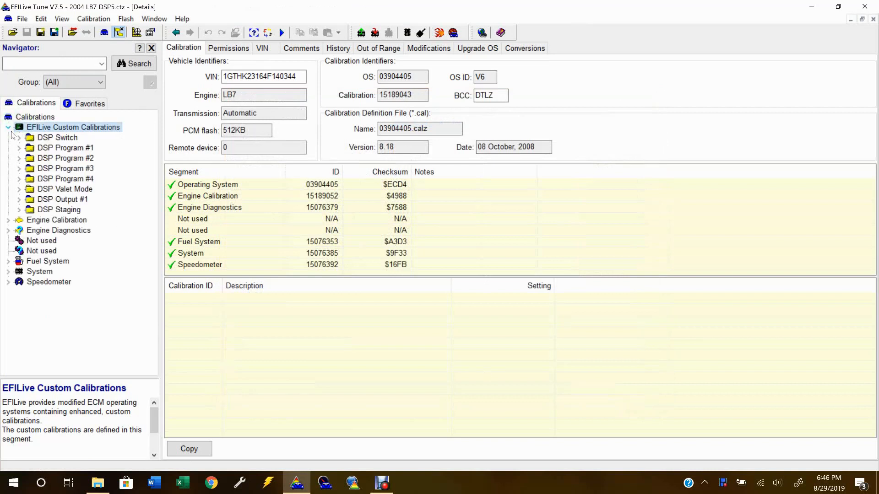
left_click(20, 148)
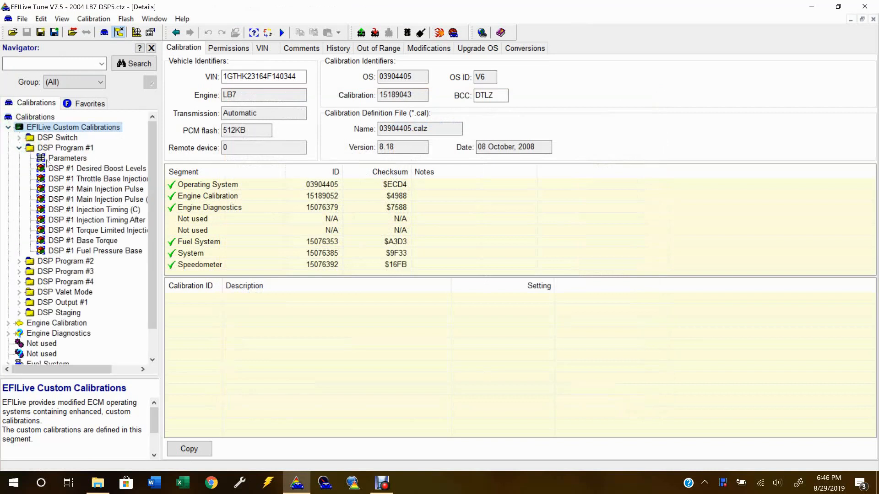
double_click(90, 170)
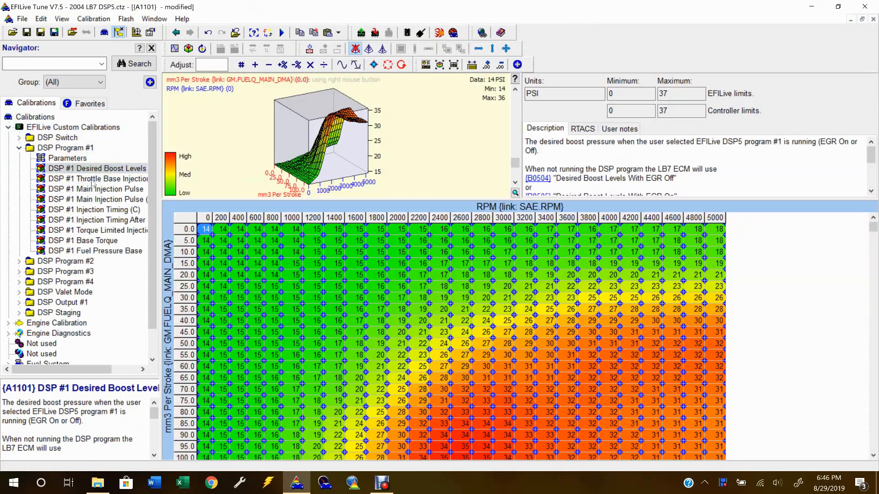
double_click(92, 180)
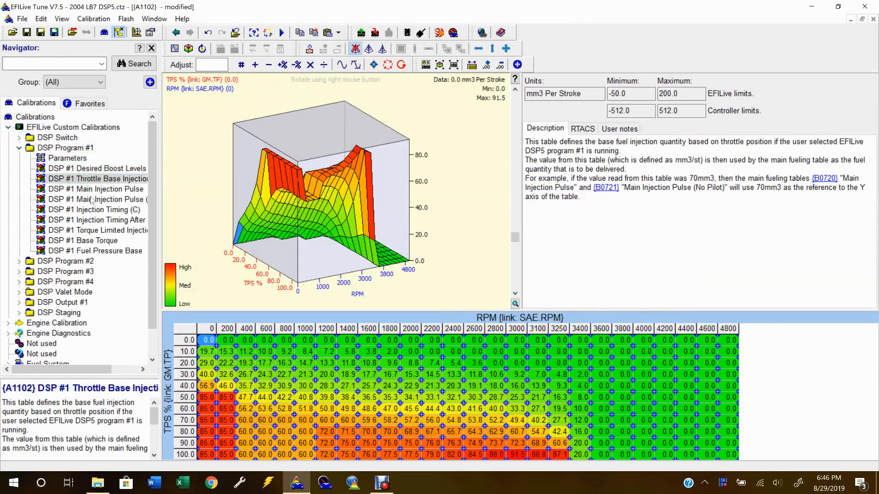
double_click(90, 189)
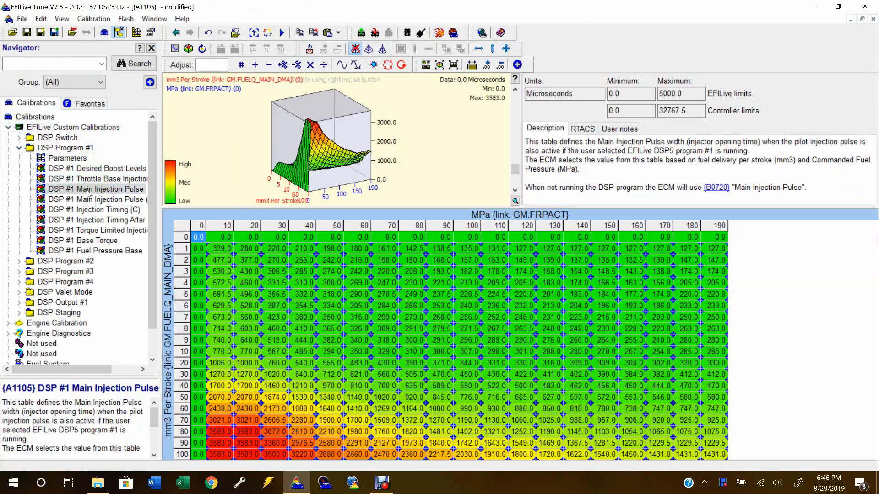
left_click(19, 149)
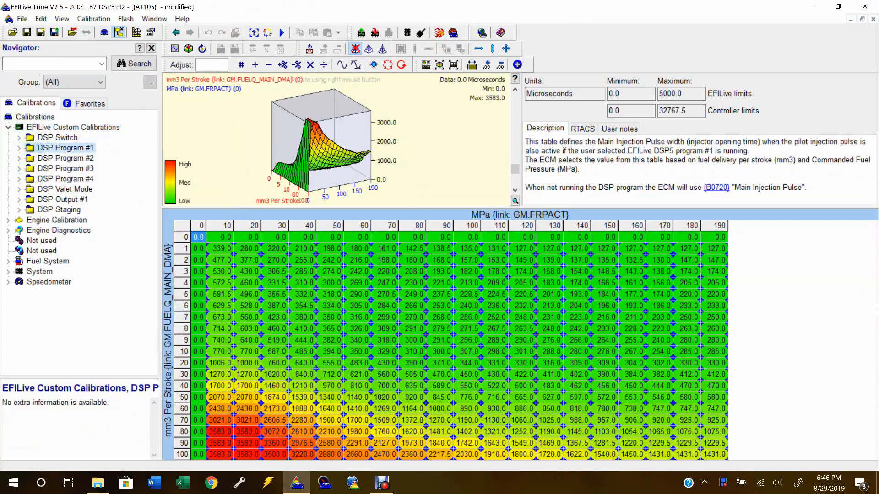
Save all modifications to the 2004 LB7 DSP5 tune and collapse the EFILive Custom Calibrations branch.
left_click(26, 33)
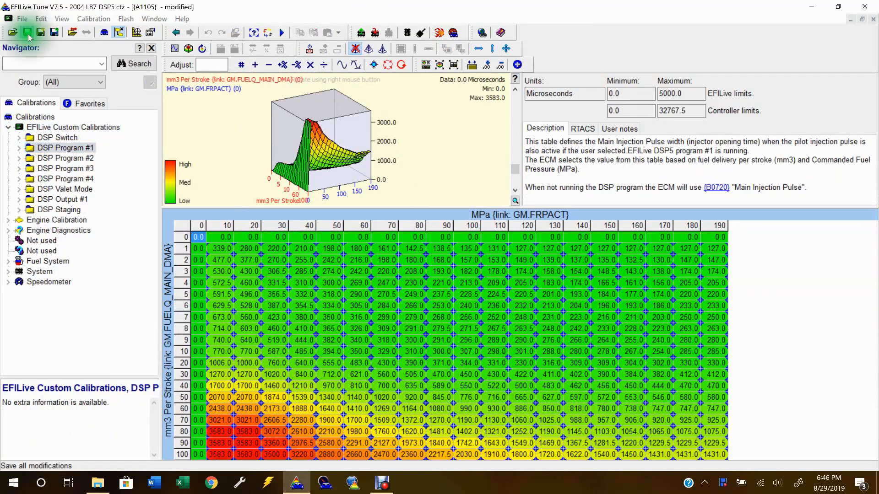
left_click(464, 244)
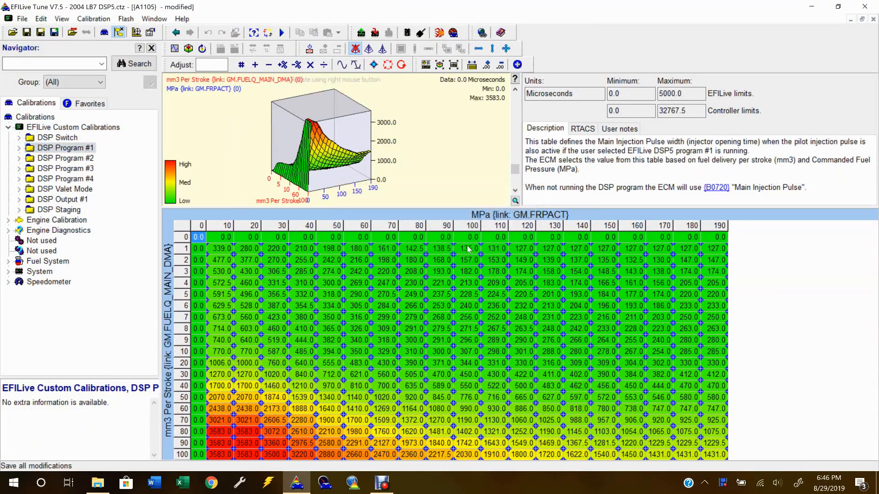
left_click(8, 127)
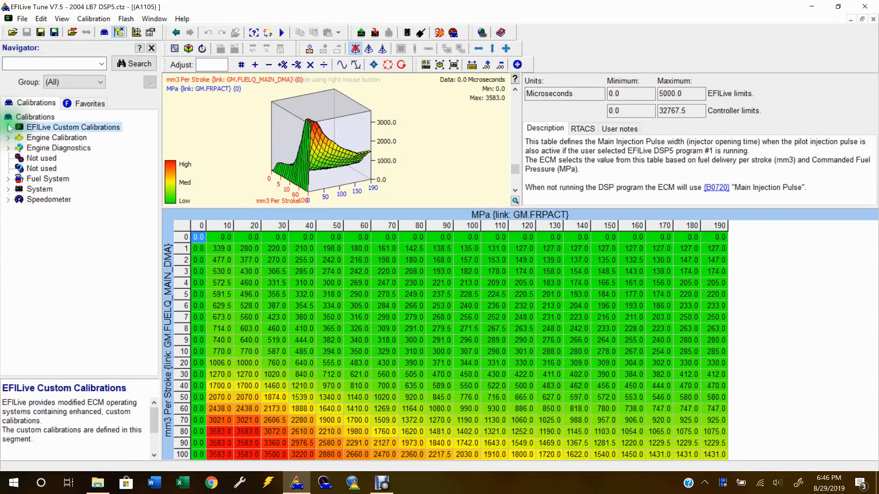
Run the LB7_DSP5_max script from the Google Drive Scripts folder on the tune, closing the script window.
left_click(40, 20)
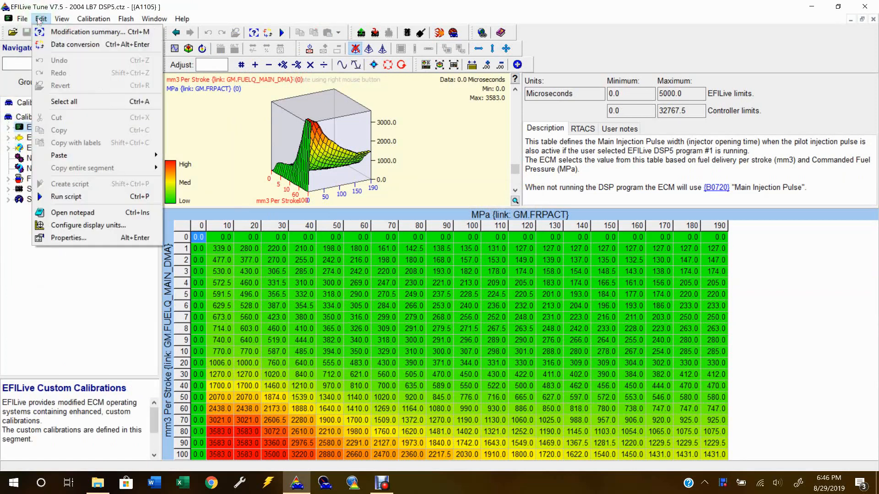
left_click(66, 197)
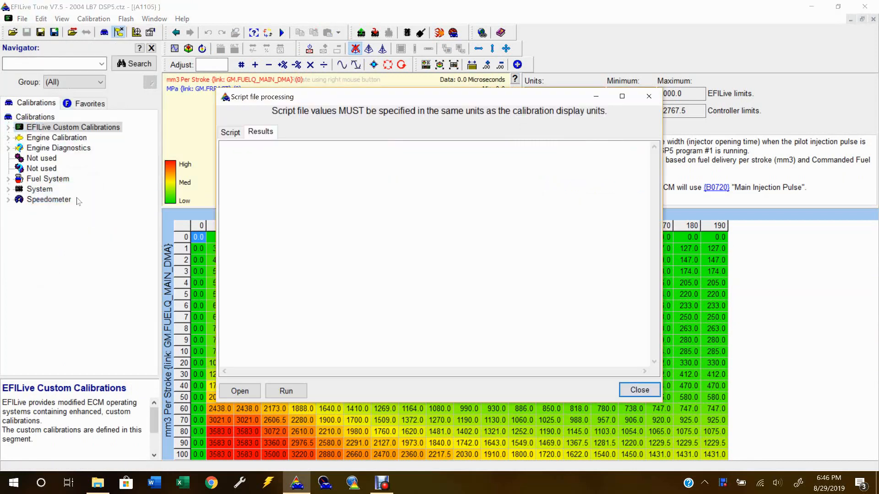
left_click(238, 392)
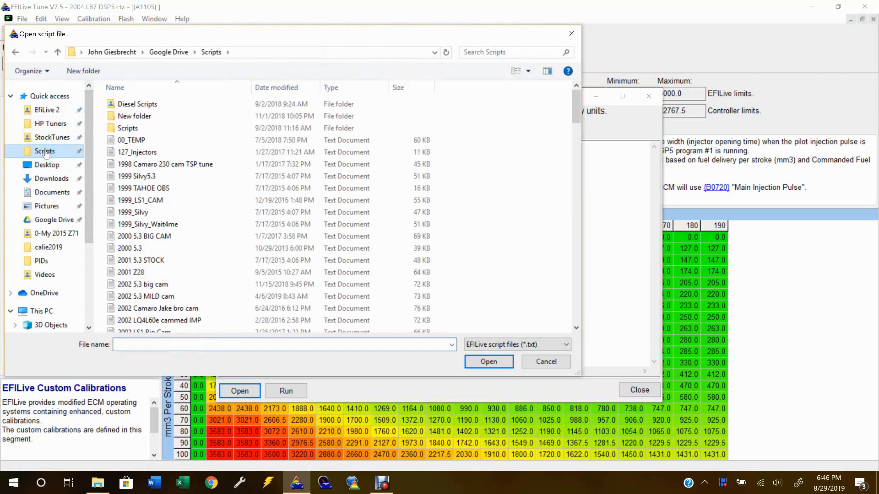
scroll(179, 248, "down", 12)
scroll(180, 248, "down", 12)
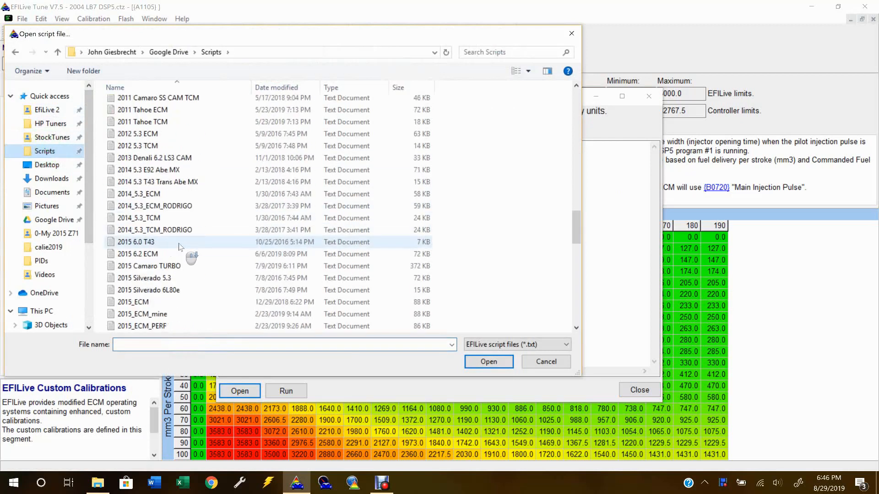
scroll(180, 247, "down", 7)
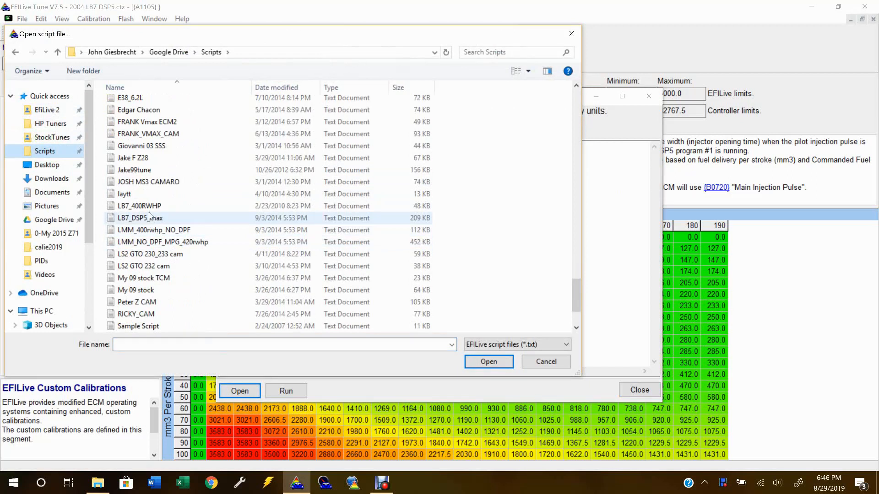
left_click(177, 219)
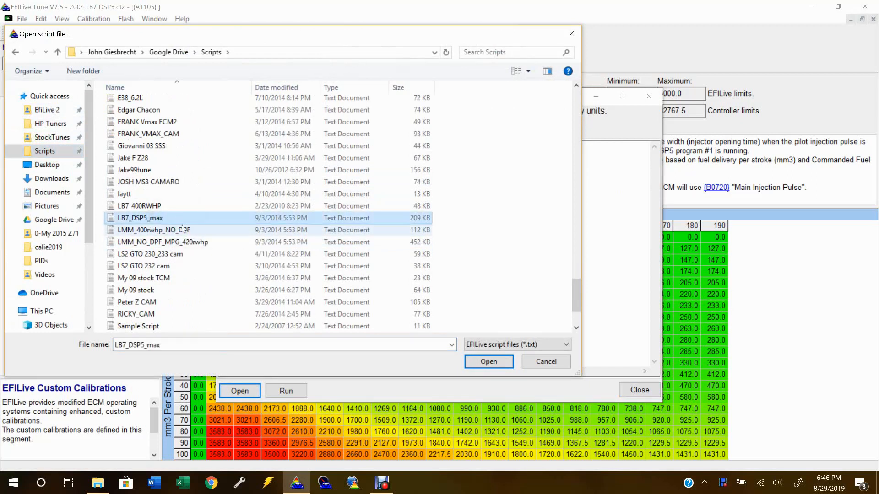
left_click(497, 361)
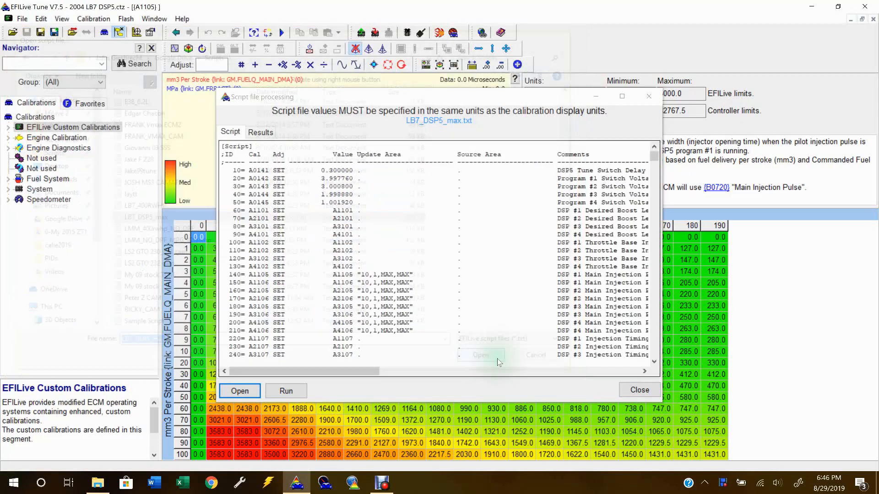
left_click(286, 392)
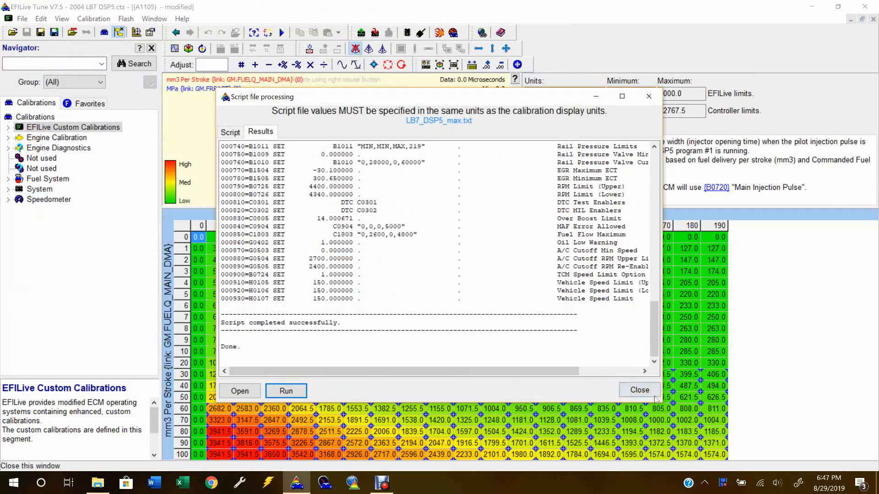
left_click(640, 390)
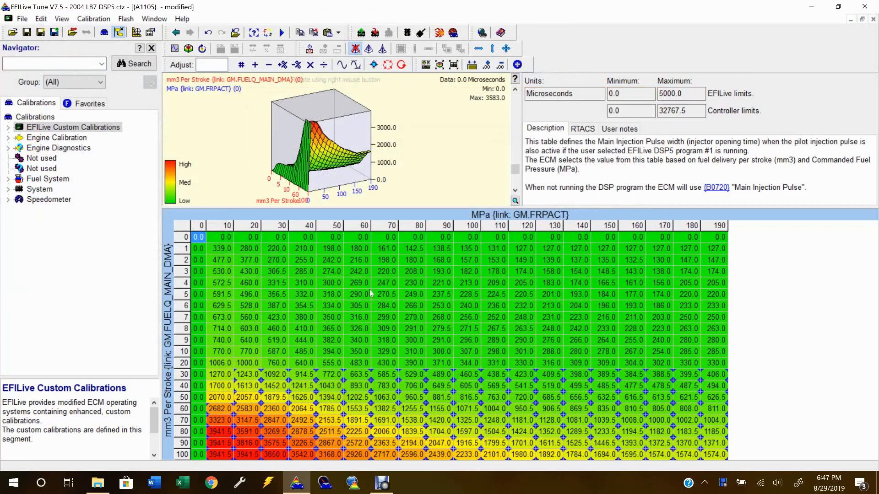
Expand the Engine Calibration and EFILive Custom Calibrations branches and review the Fuel Pressure and DSP Program #1 to #4 folders.
left_click(8, 138)
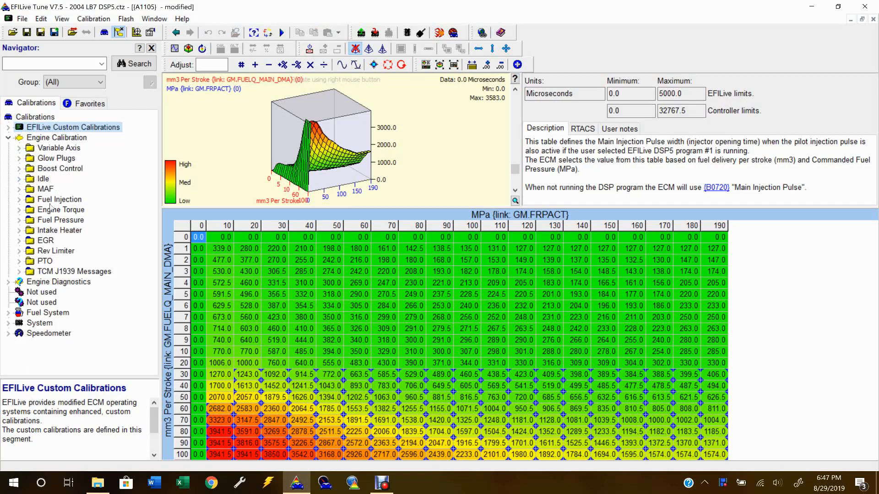
left_click(7, 127)
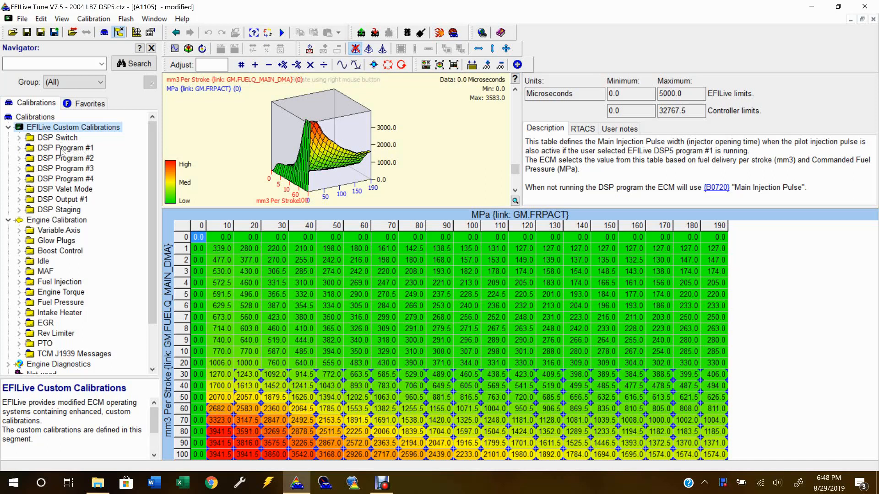
left_click(42, 303)
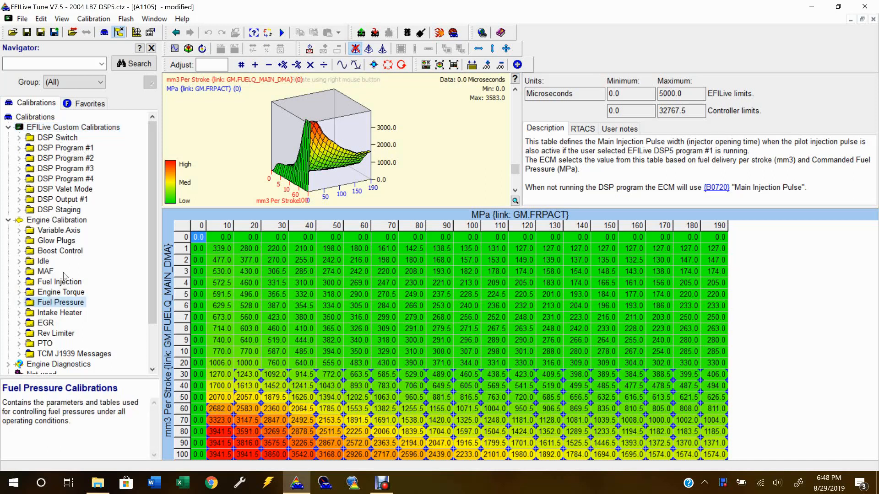
left_click(70, 150)
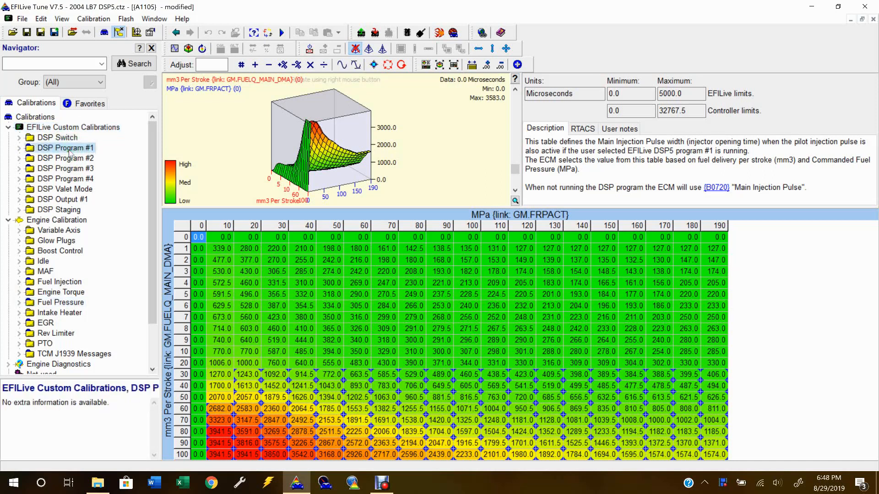
left_click(70, 159)
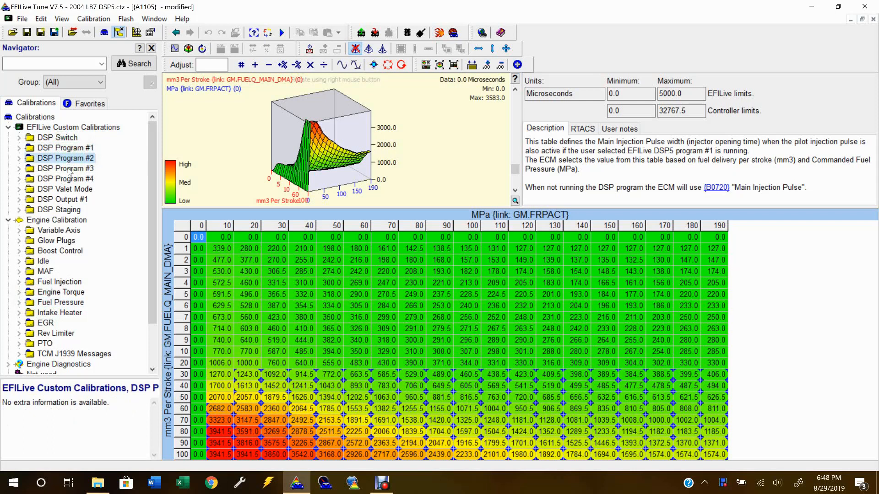
left_click(69, 169)
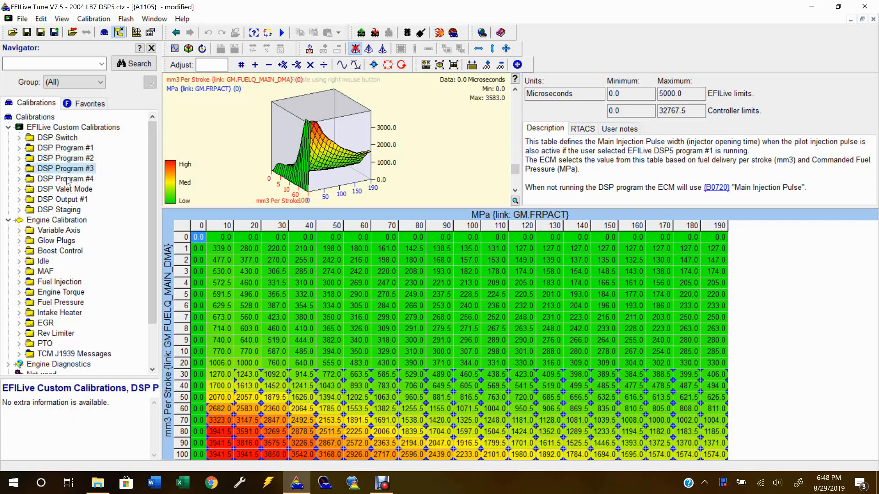
left_click(73, 180)
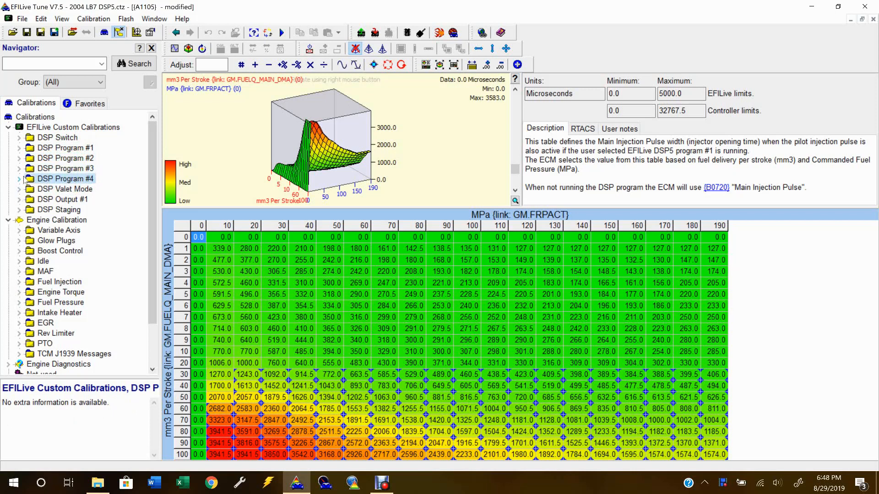
Examine the DSP Switch parameters and the DSP Program #1 switch voltage parameter.
double_click(60, 137)
left_click(68, 150)
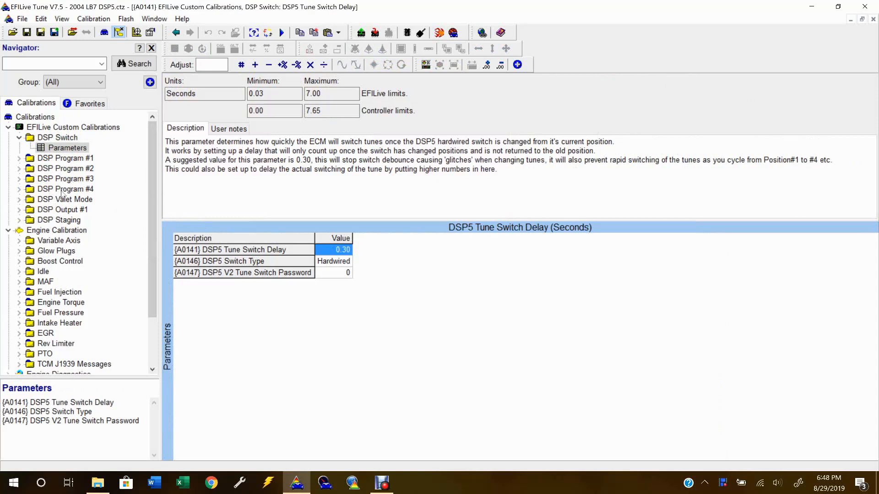
double_click(78, 158)
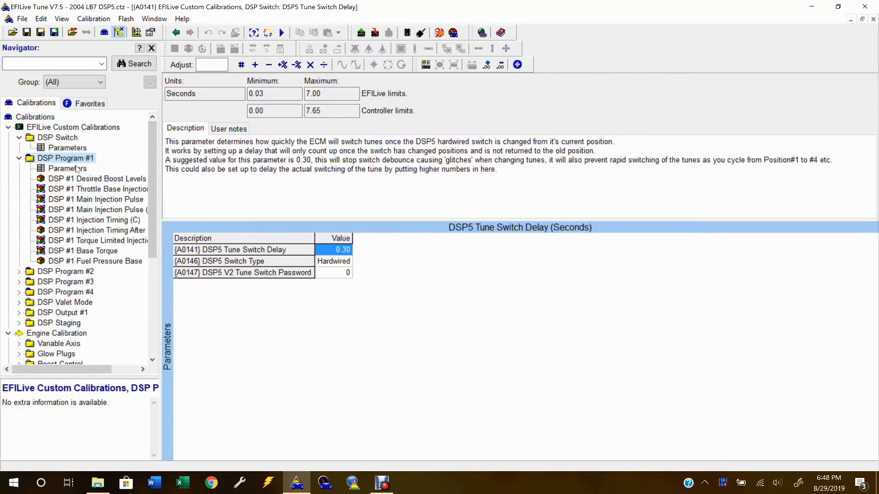
left_click(77, 169)
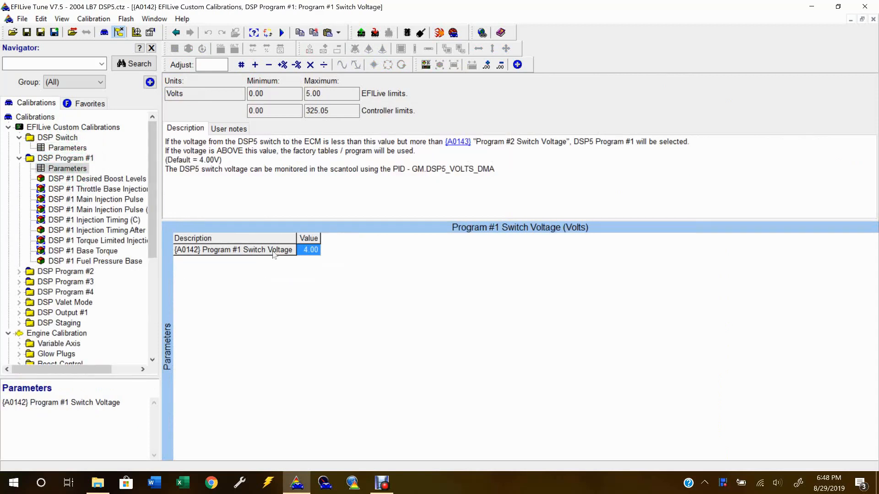
Examine the DSP Program #2 switch voltage parameter, collapsing the DSP Program #1, DSP Program #2 and DSP Switch folders.
left_click(19, 159)
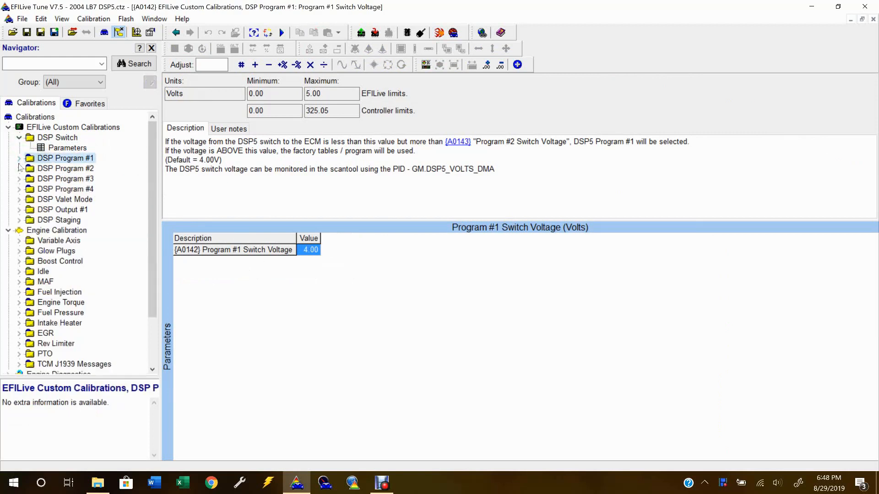
left_click(19, 169)
left_click(64, 178)
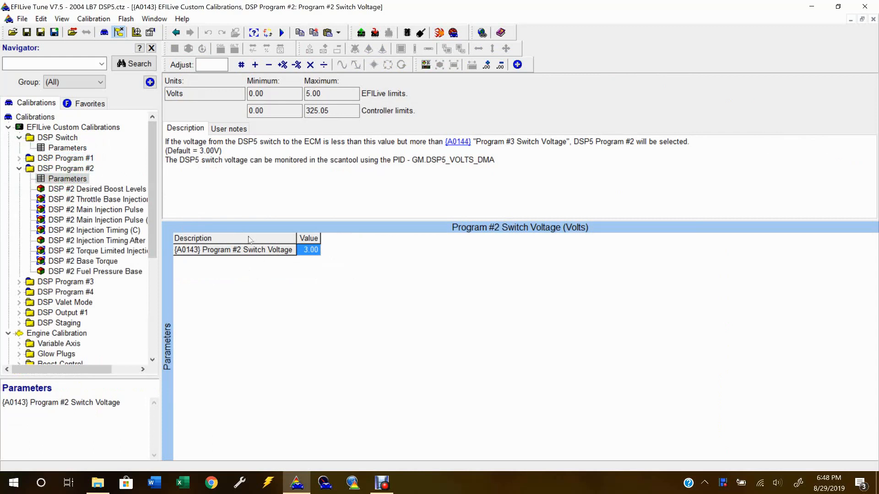
left_click(19, 170)
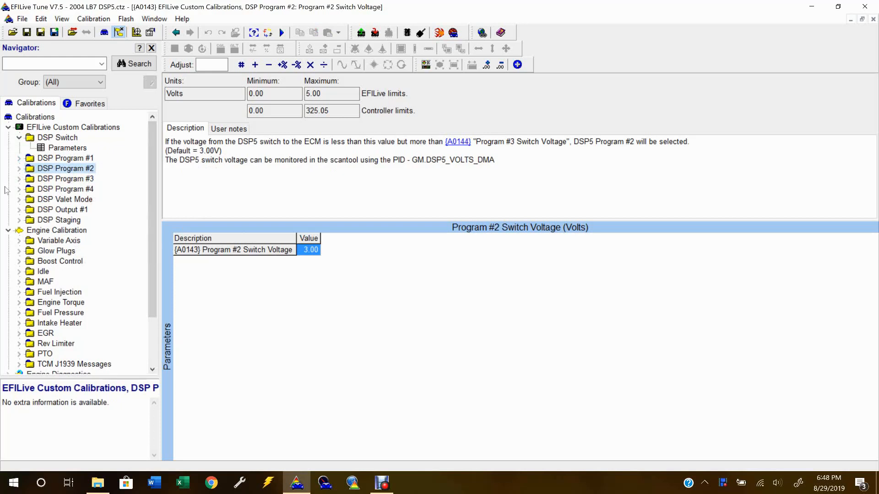
left_click(19, 139)
Examine the EGR parameters under Engine Calibration, undoing and redoing the script's changes to compare them with the original values.
scroll(77, 305, "down", 2)
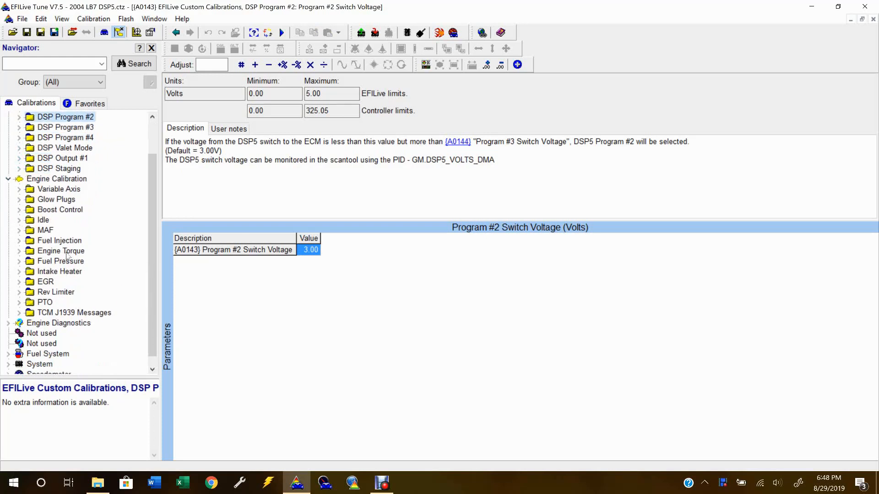
double_click(46, 281)
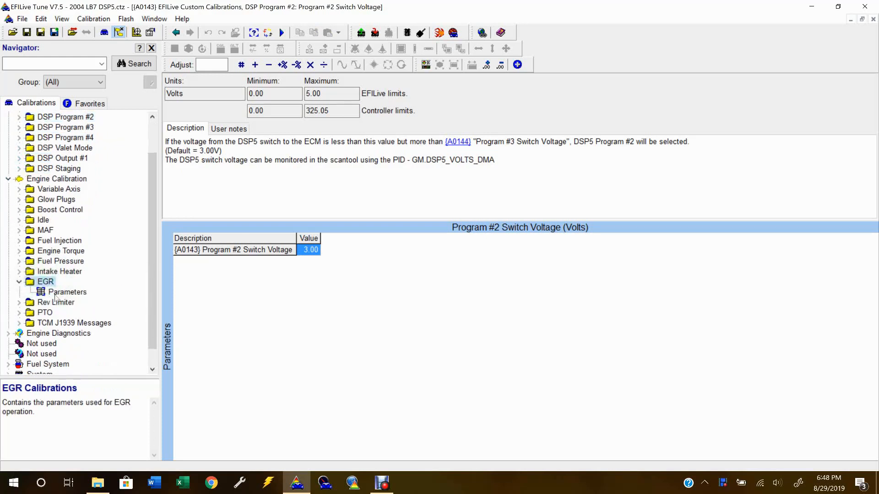
left_click(57, 294)
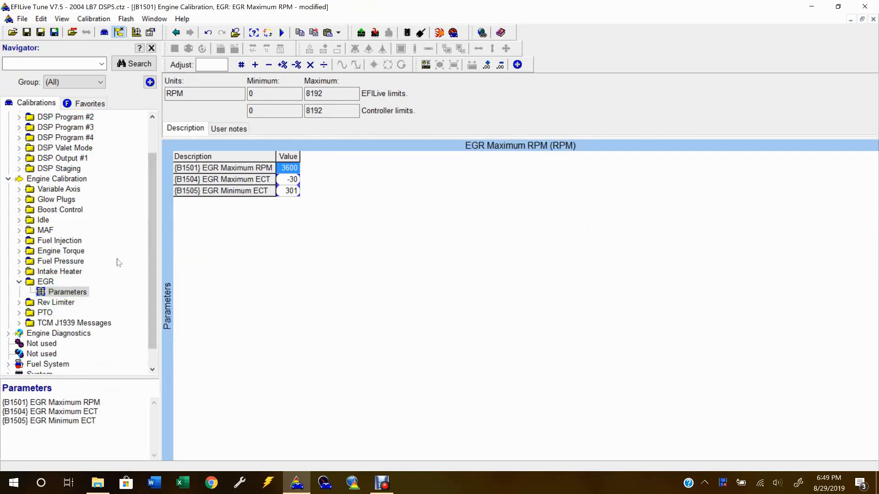
left_click(209, 34)
left_click(220, 34)
left_click(218, 35)
left_click(17, 282)
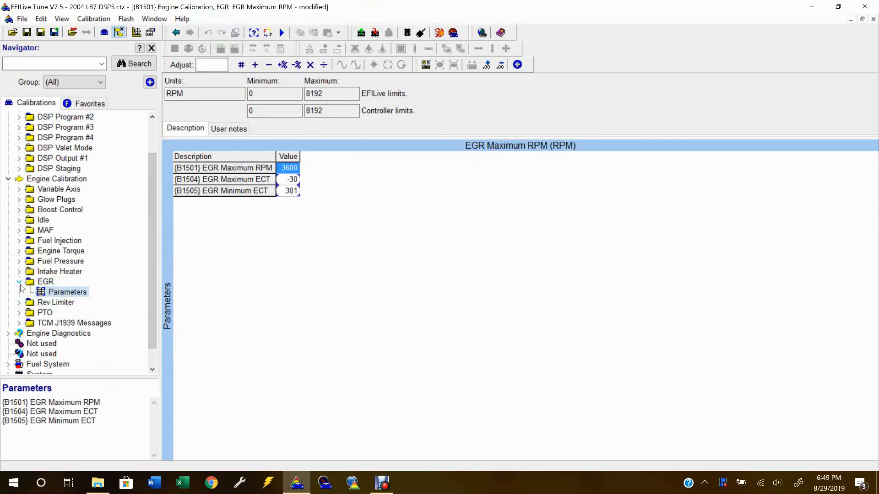
Expand the Engine Diagnostics branch and open the DTC Test Enablers table.
scroll(93, 303, "down", 1)
double_click(66, 313)
scroll(33, 323, "down", 1)
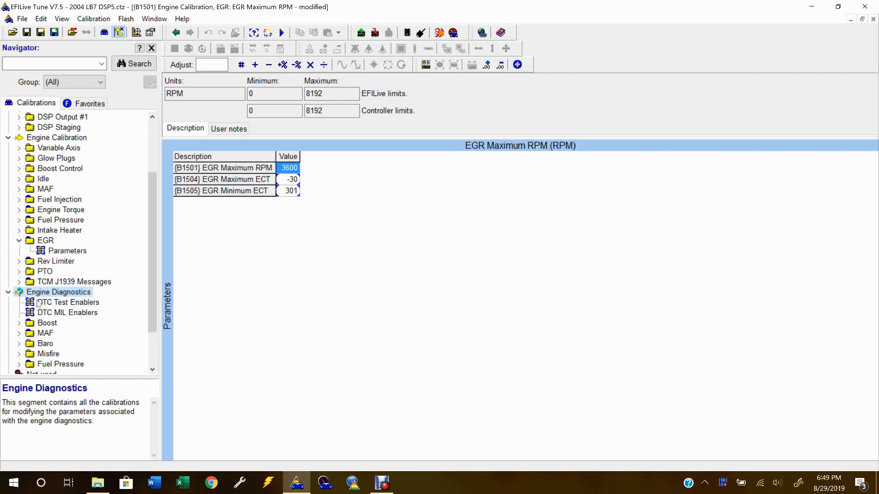
left_click(68, 304)
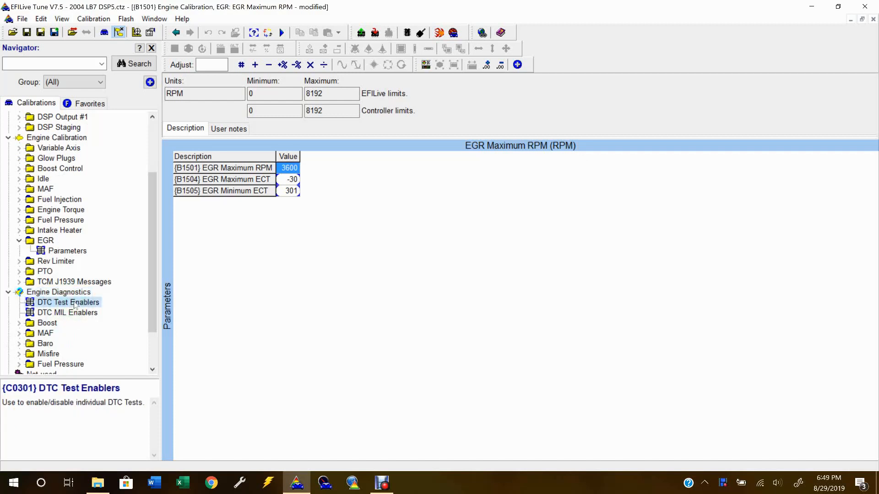
double_click(76, 303)
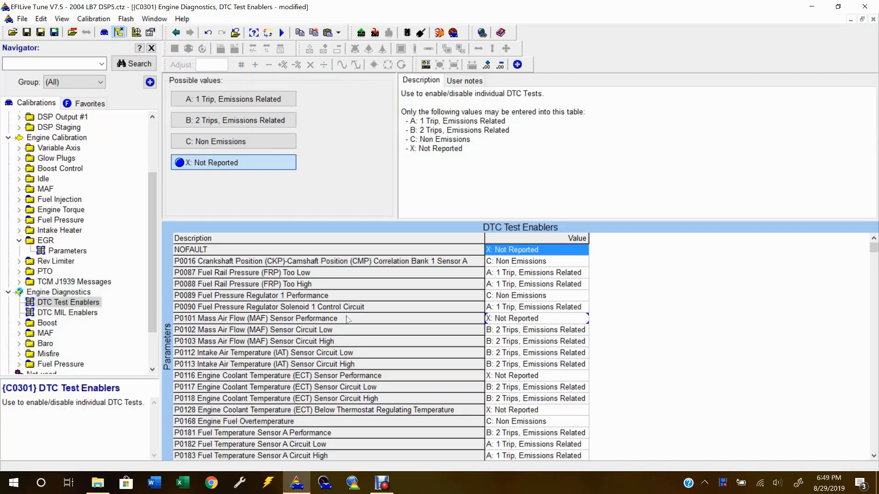
Examine the DTC test enabler settings from the fuel rail pressure codes through boost, misfire and EGR to the control module memory codes.
key("Down")
key("Down")
key("Down")
key("Down")
key("Down")
key("Down")
key("Down")
key("Down")
key("Down")
key("Down")
key("Down")
key("Down")
key("Down")
key("Down")
key("Down")
key("Down")
key("Down")
key("Down")
key("Down")
key("Down")
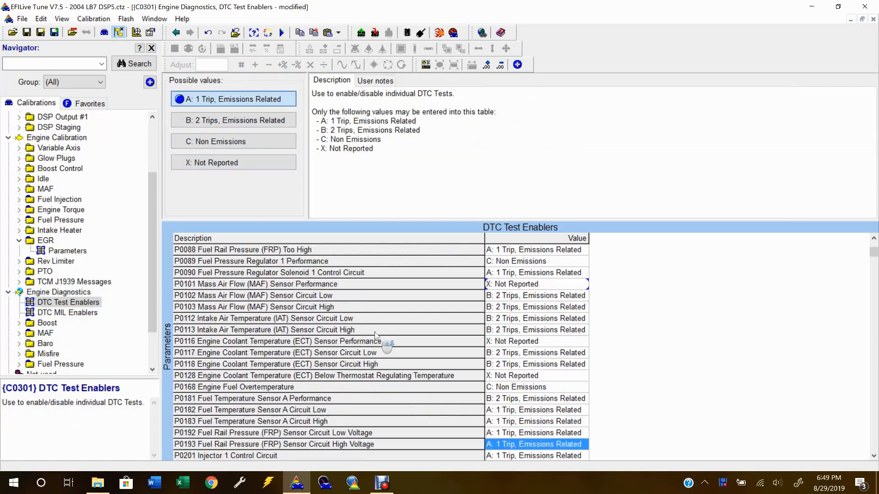
key("Down")
key("Down")
key("Down")
key("Down")
key("Down")
key("Down")
key("Down")
key("Down")
key("Down")
key("Down")
key("Down")
key("Down")
key("Down")
key("Down")
key("Down")
key("Down")
key("Down")
key("Down")
key("Down")
key("Down")
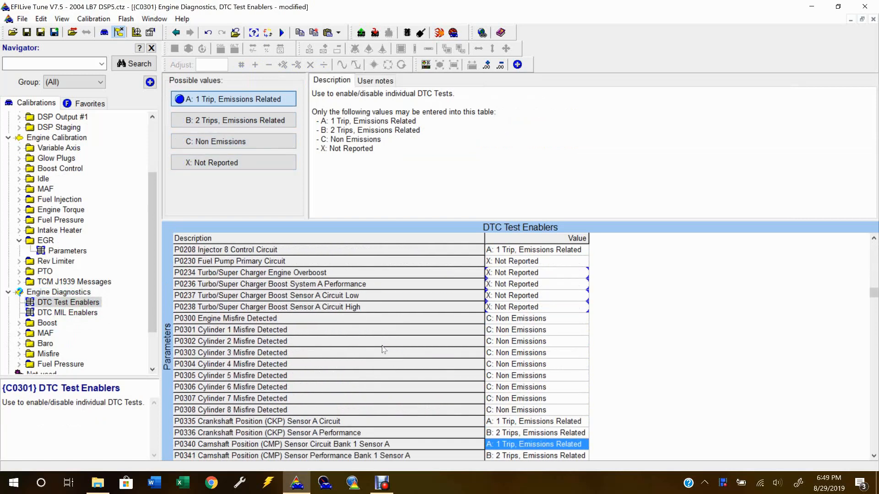
key("Down")
key("Down")
key("Down")
key("Down")
key("Down")
key("Down")
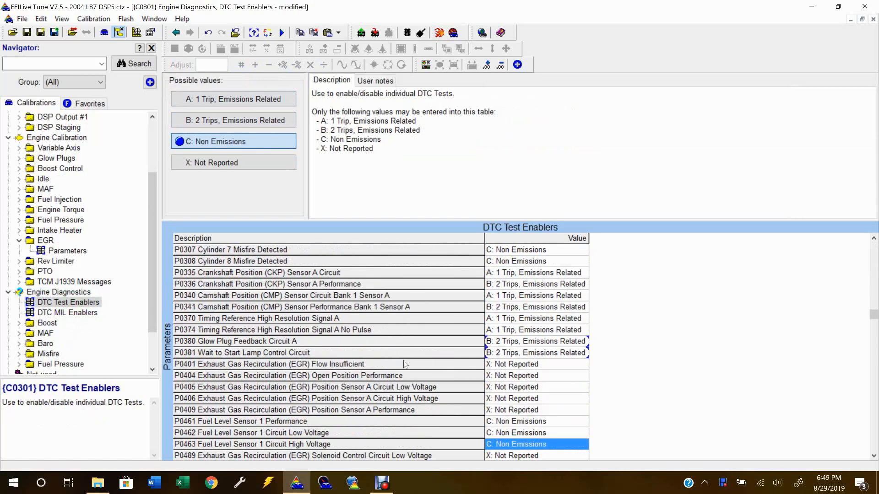
key("Down")
key("Down")
key("Down")
key("Down")
key("Down")
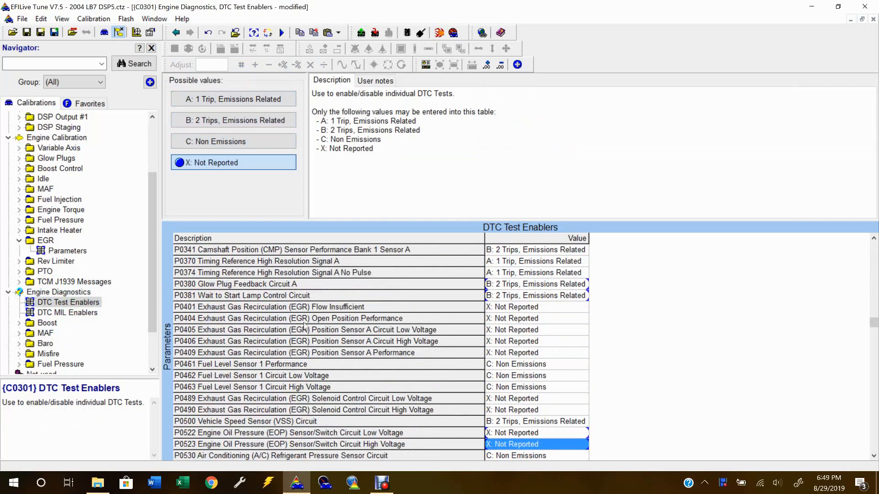
key("Down")
key("Down")
key("Down")
key("Down")
key("Down")
key("Down")
key("Down")
key("Down")
key("Down")
key("Down")
key("Down")
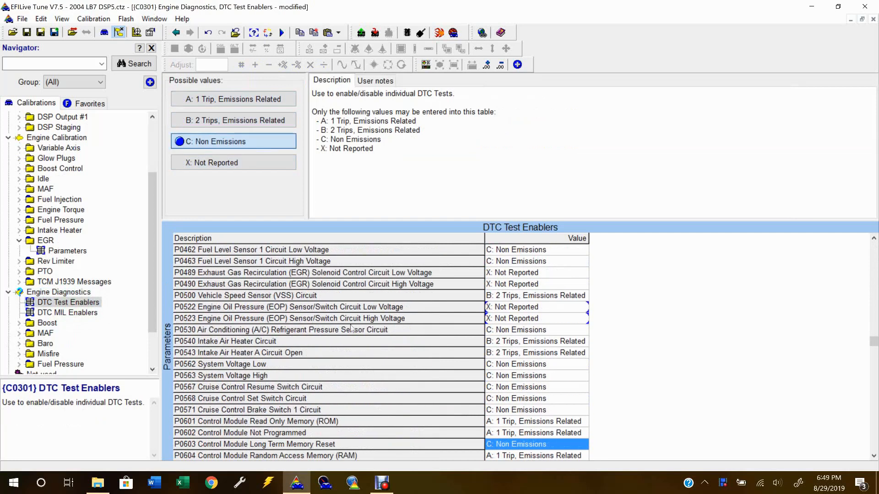
Examine the EGR solenoid, injector, barometric and data link test enablers through to the table's last entries, and collapse the EGR folder.
left_click(341, 275)
left_click(340, 286)
scroll(365, 361, "down", 20)
scroll(366, 370, "down", 17)
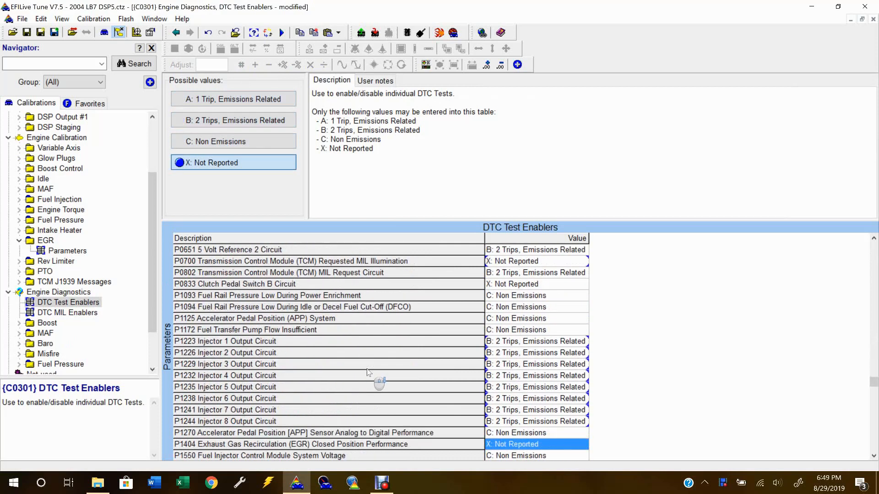
scroll(368, 370, "down", 5)
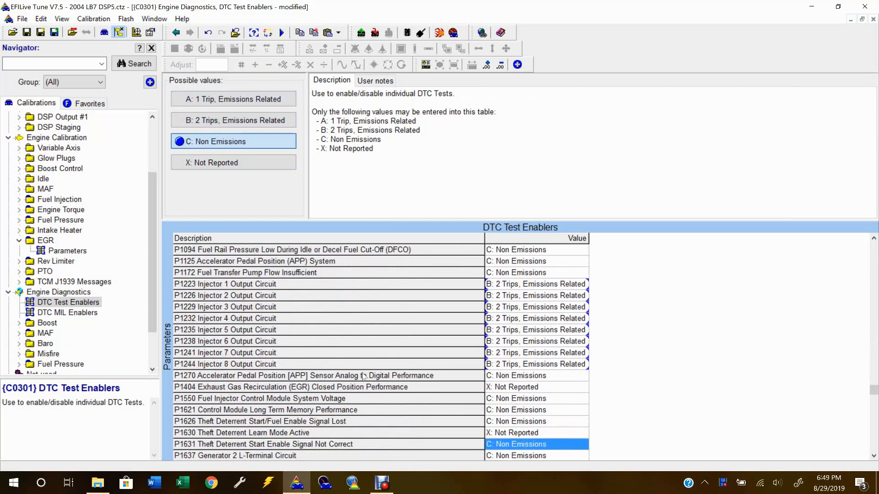
scroll(365, 388, "down", 19)
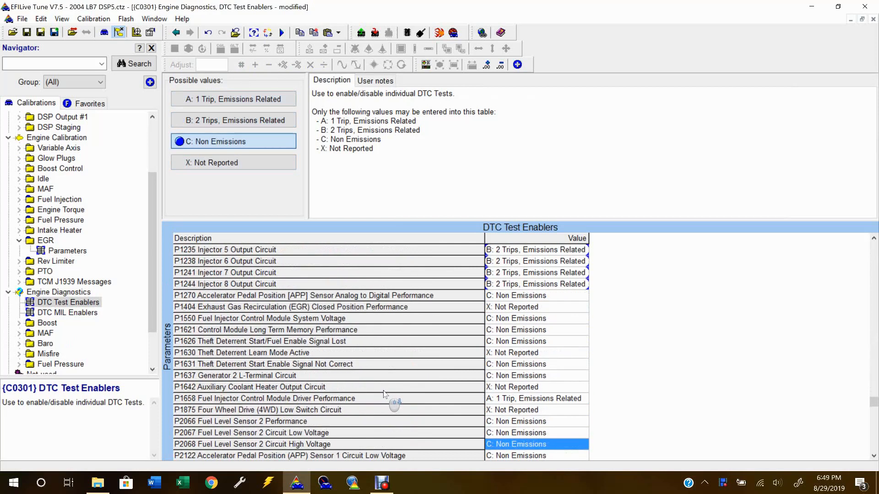
scroll(390, 392, "down", 8)
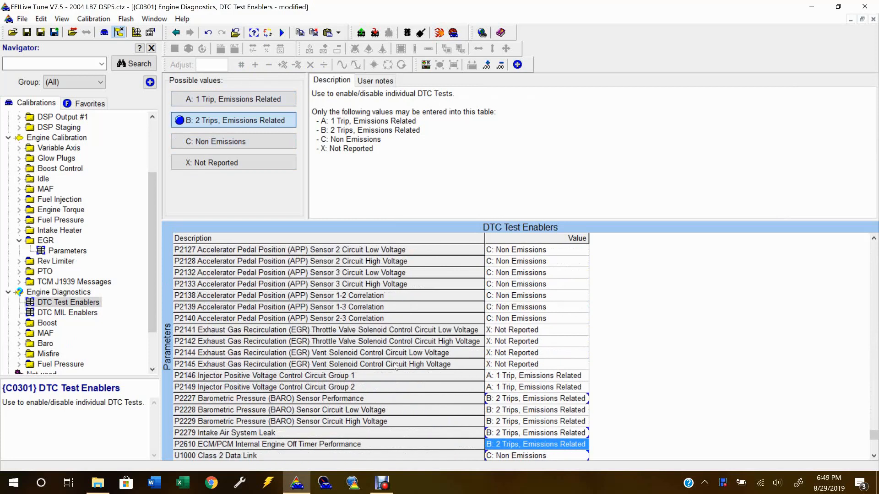
left_click(369, 332)
scroll(379, 378, "down", 7)
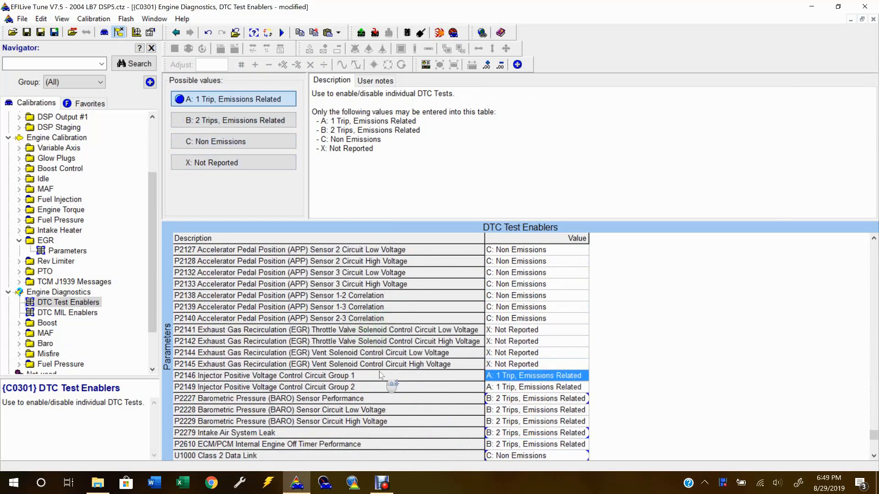
scroll(380, 377, "down", 4)
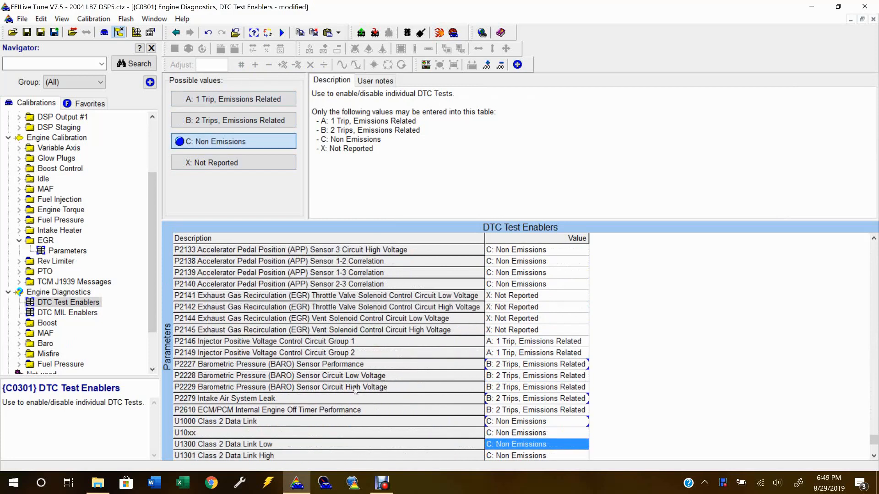
scroll(361, 409, "down", 6)
scroll(289, 405, "up", 1)
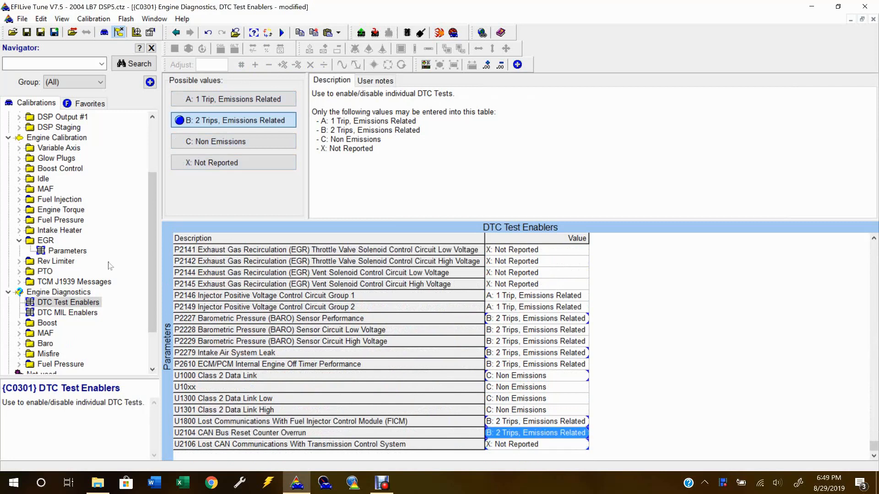
left_click(18, 241)
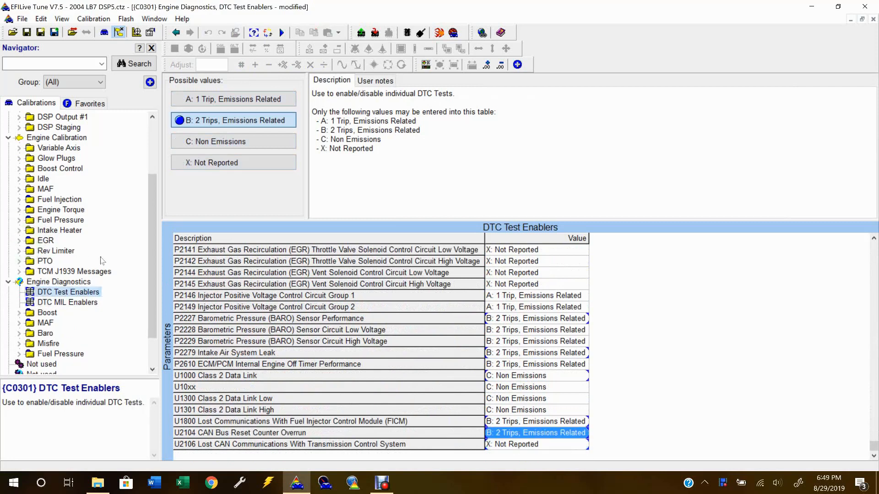
Save all modifications to the existing 2004 LB7 DSP5 file in the Videos folder, overwriting it.
left_click(41, 32)
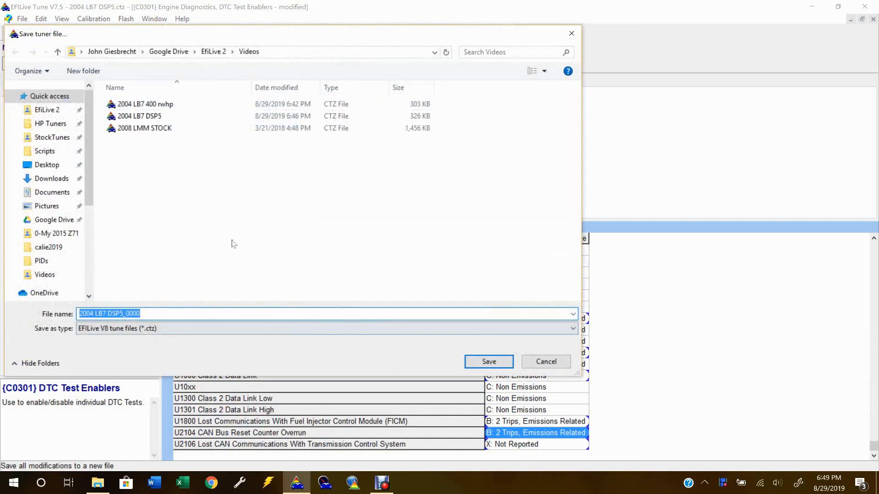
left_click(180, 116)
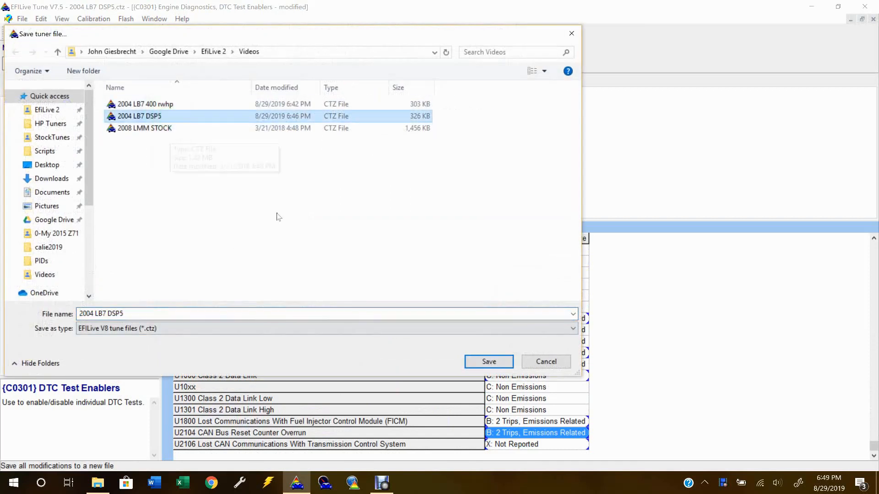
left_click(505, 361)
left_click(473, 244)
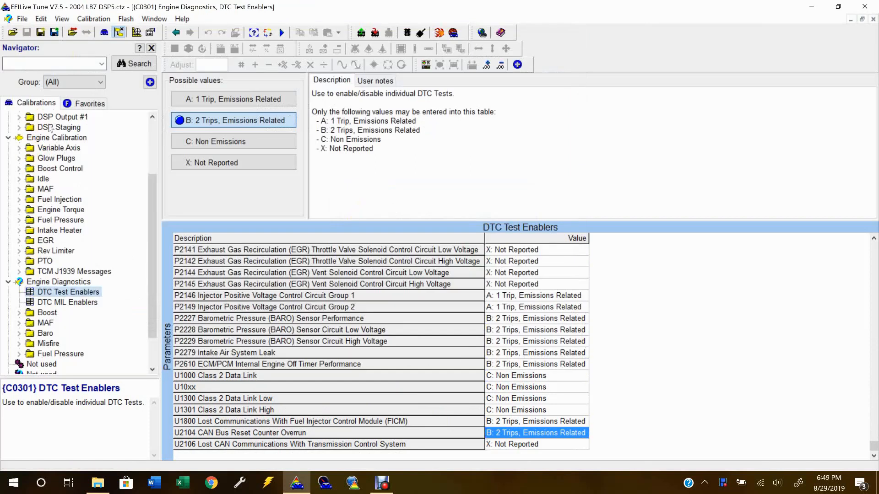
Collapse the custom, engine calibration and diagnostics branches and review the option for programming the PCM operating system and calibrations.
left_click(8, 138)
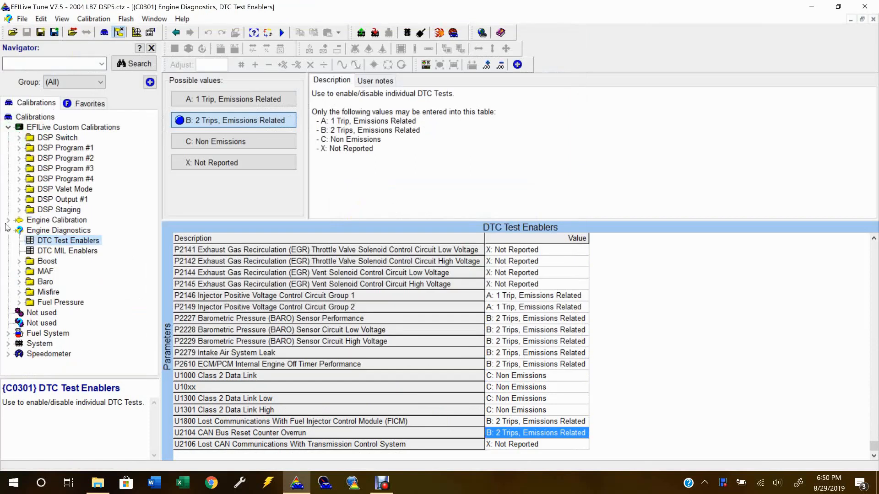
left_click(8, 127)
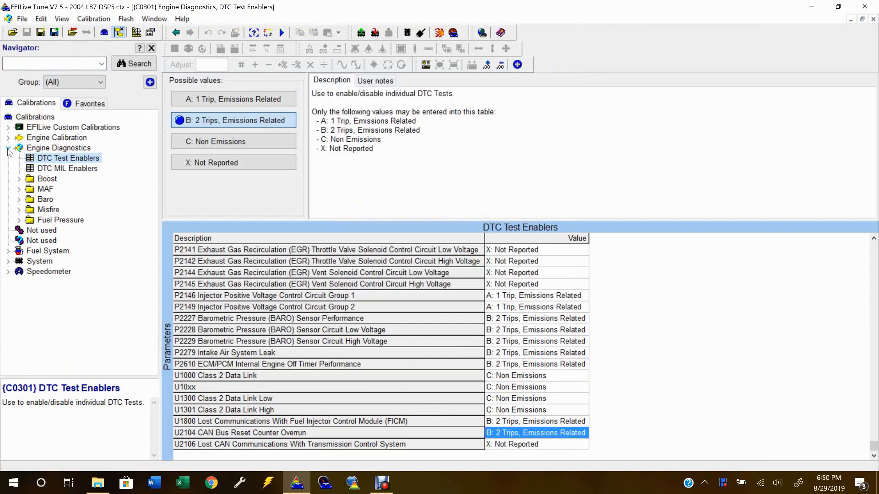
left_click(7, 148)
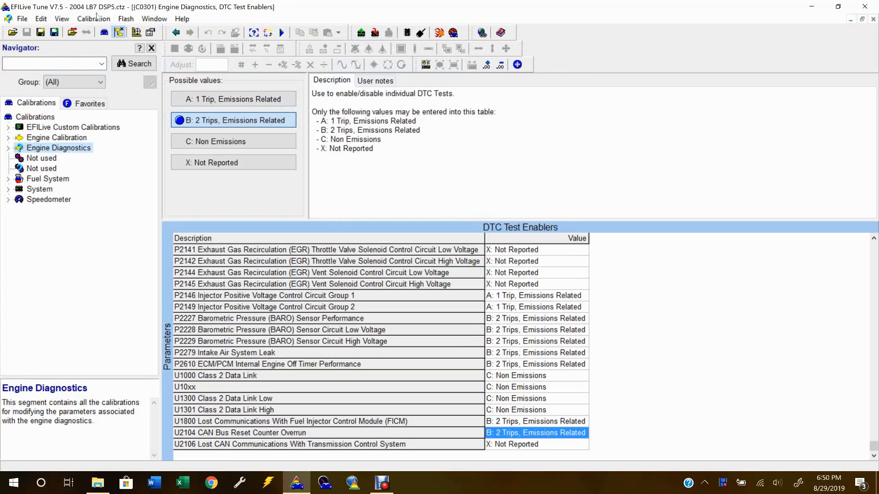
left_click(127, 19)
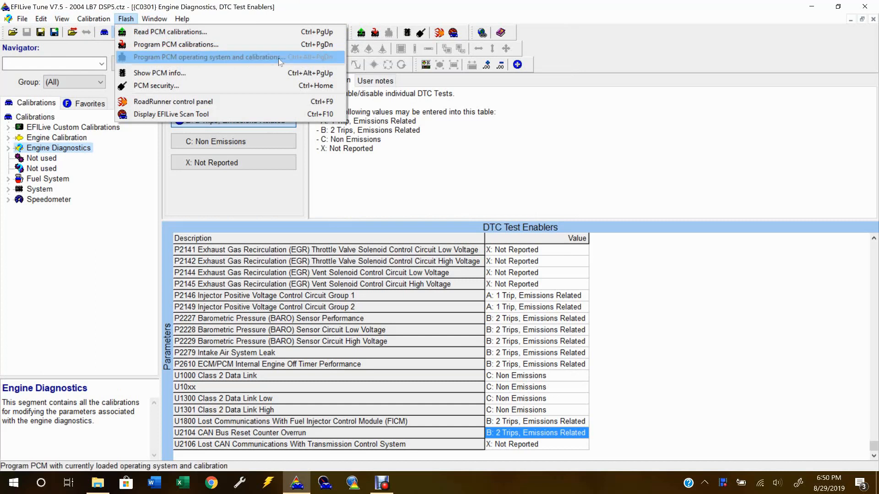
left_click(580, 166)
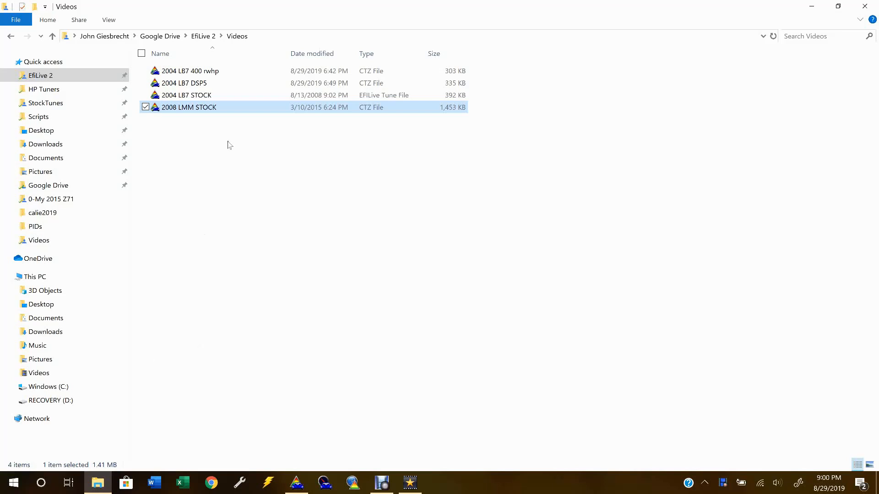
Open the 2008 LMM STOCK tune from the Videos folder and set all its display units to imperial.
double_click(200, 108)
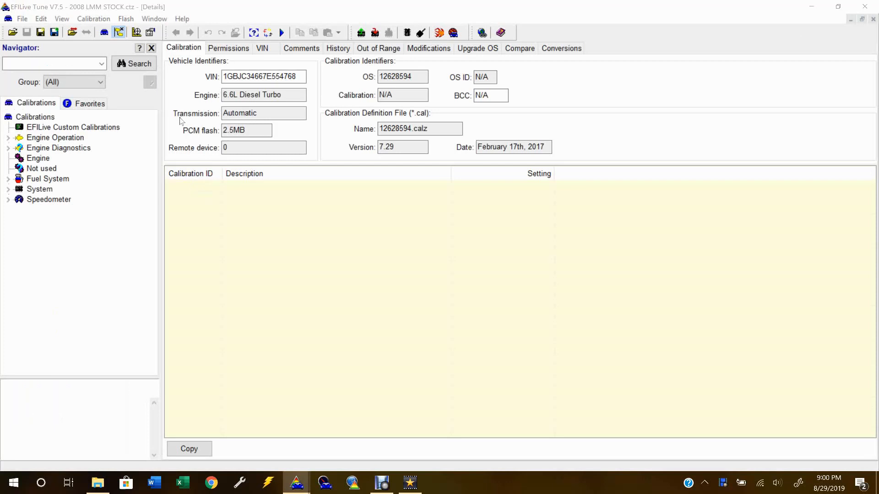
left_click(41, 19)
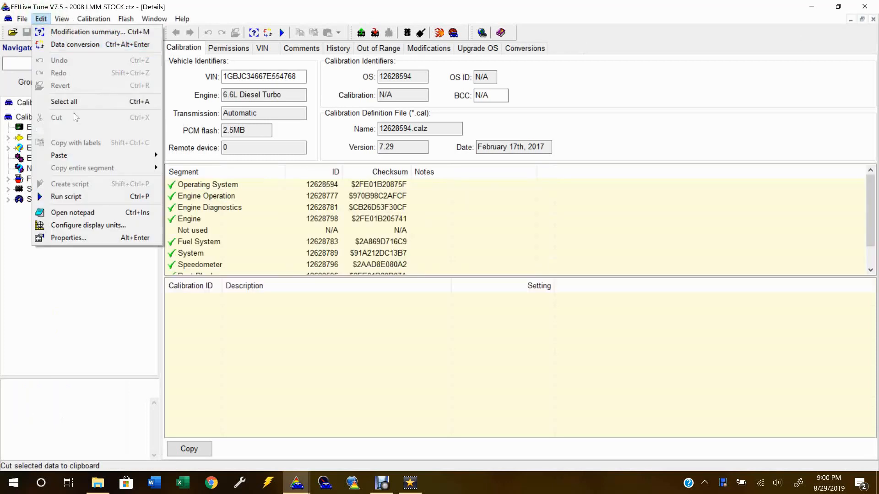
left_click(90, 230)
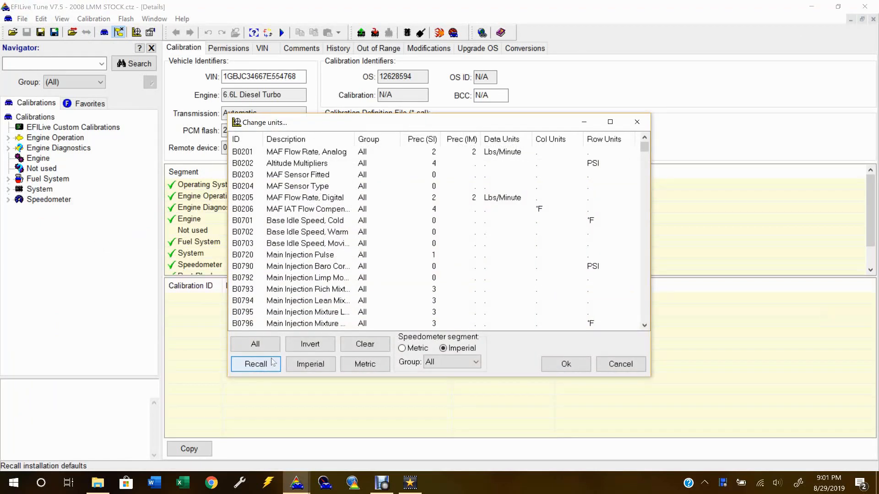
left_click(257, 344)
left_click(295, 366)
left_click(566, 365)
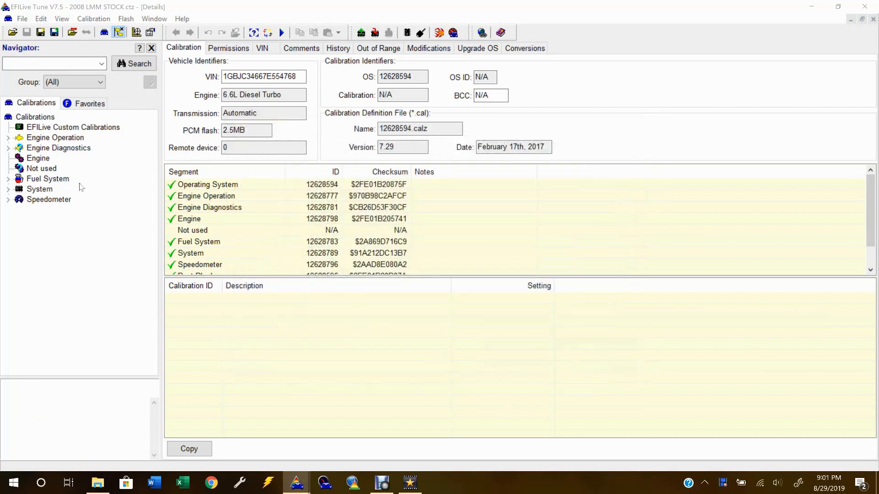
Load the LMM_400rwhp_NO_DPF script from the Google Drive Scripts folder for processing on the tune.
left_click(38, 20)
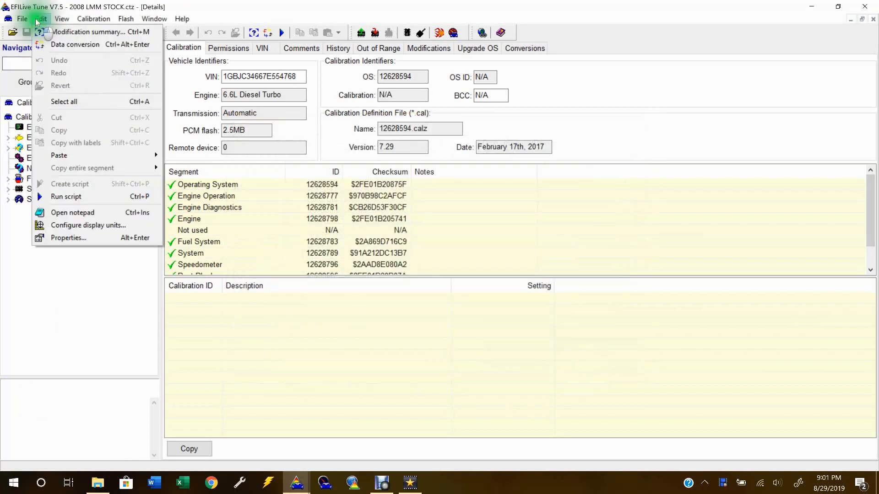
left_click(88, 198)
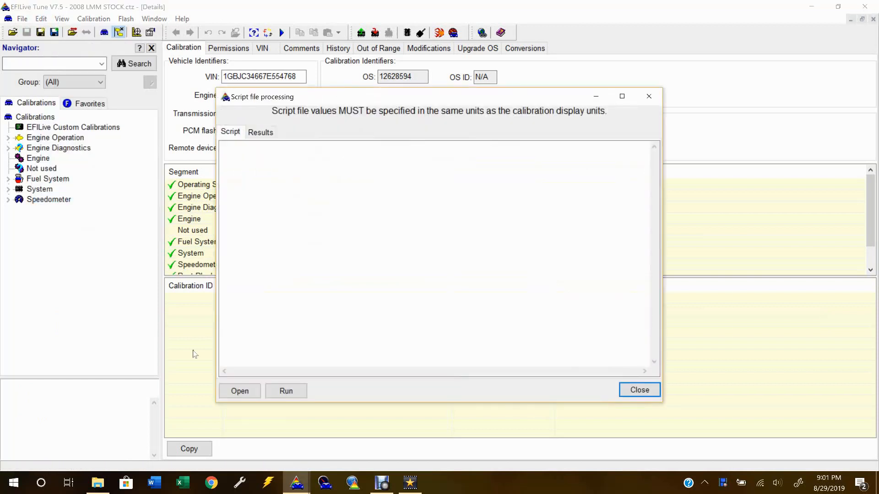
left_click(256, 392)
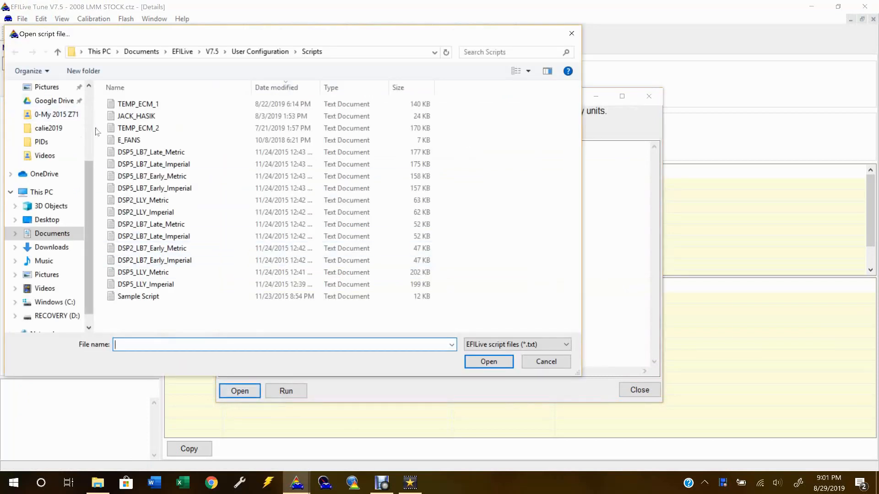
scroll(94, 178, "up", 2)
scroll(94, 178, "up", 3)
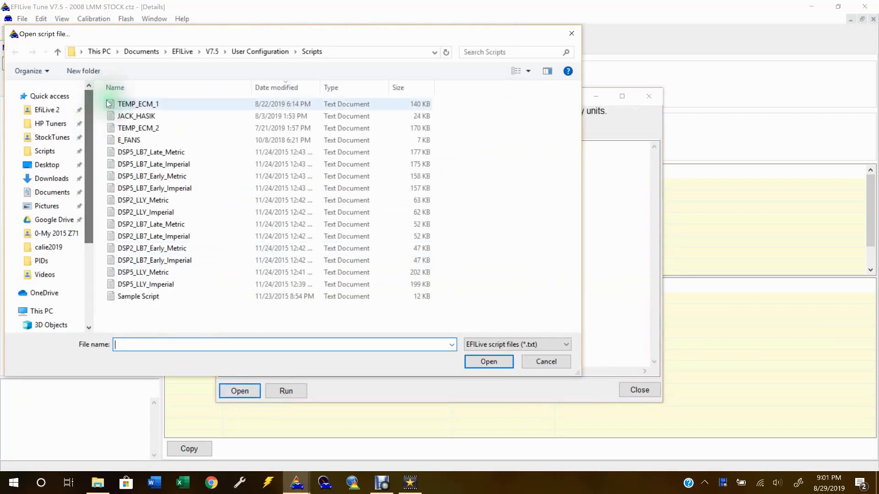
left_click(54, 152)
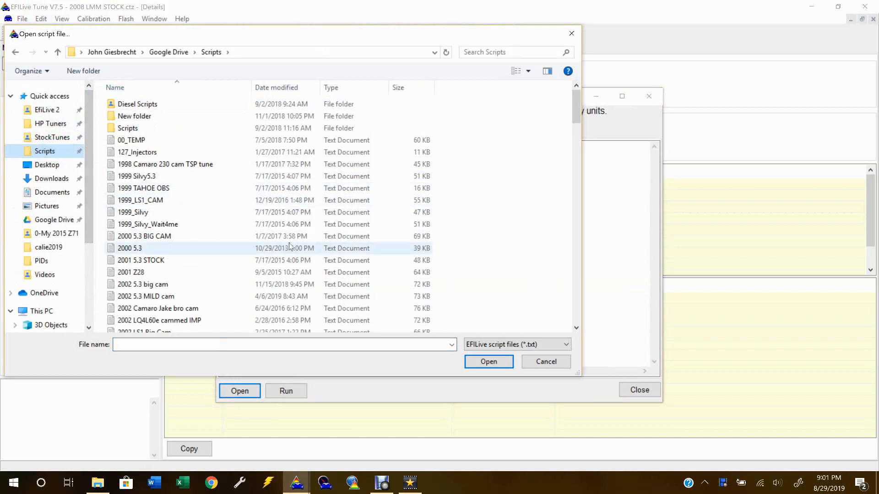
scroll(264, 250, "down", 3)
scroll(264, 250, "down", 20)
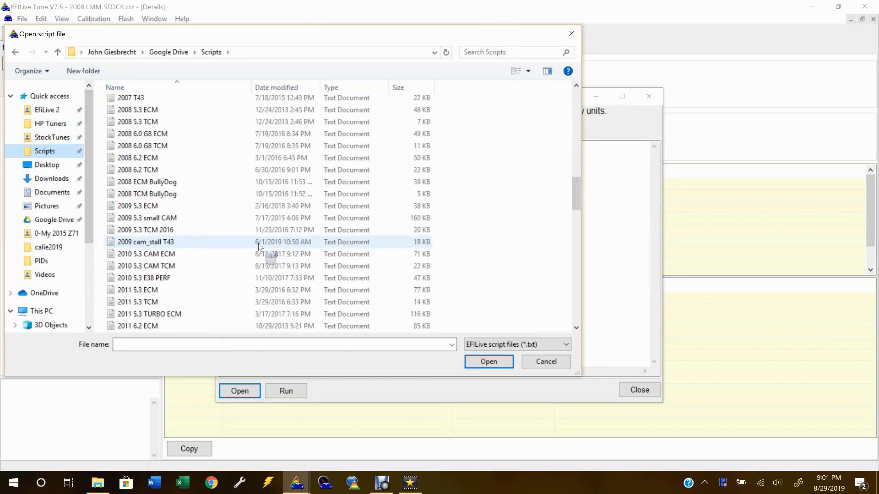
scroll(261, 250, "down", 5)
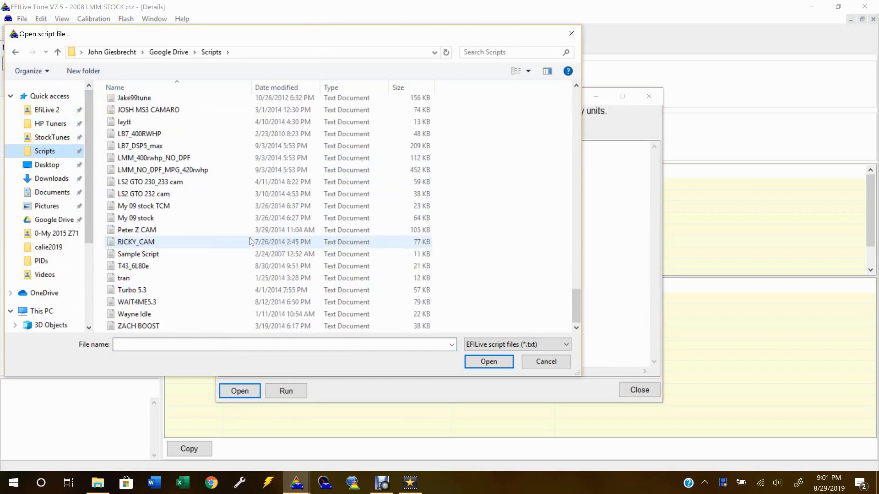
left_click(200, 159)
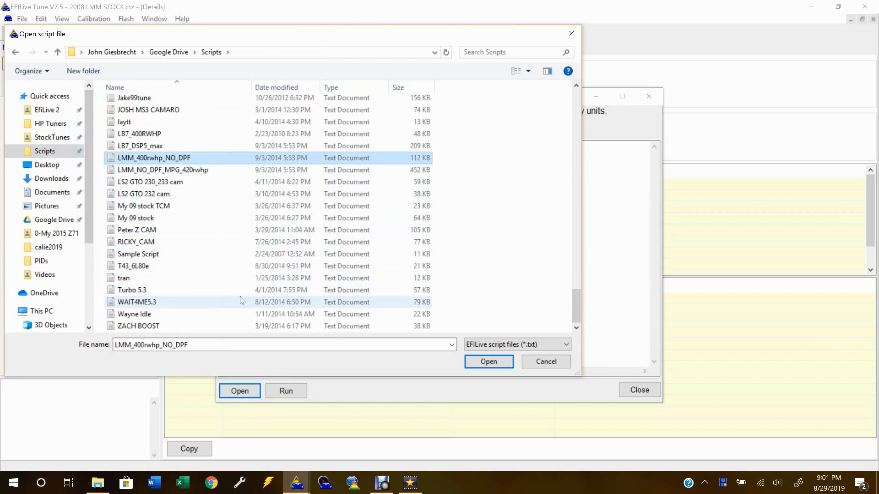
left_click(511, 364)
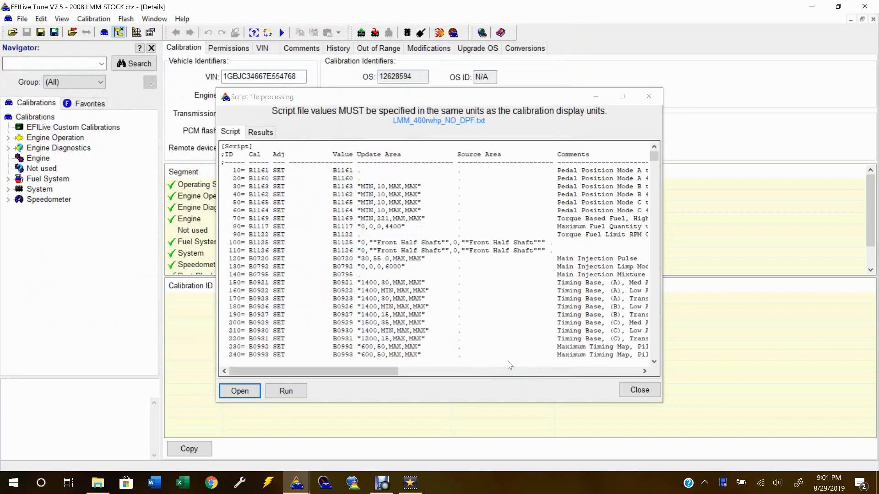
Run the loaded script on the tune, review the errors reported in its results, and close script processing.
left_click(293, 392)
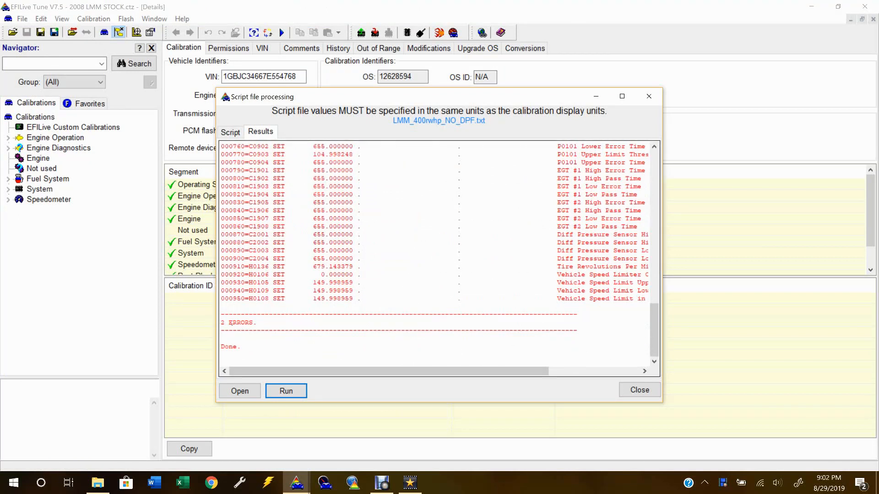
left_click_drag(221, 322, 254, 322)
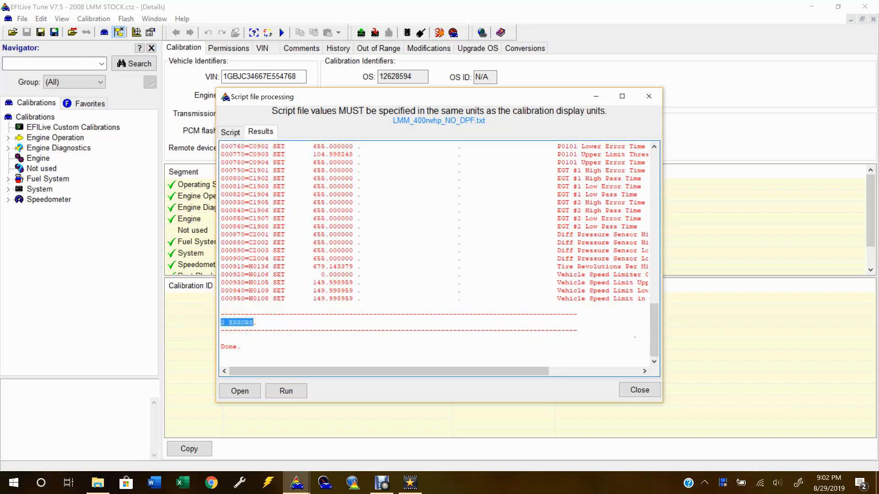
left_click_drag(656, 342, 666, 248)
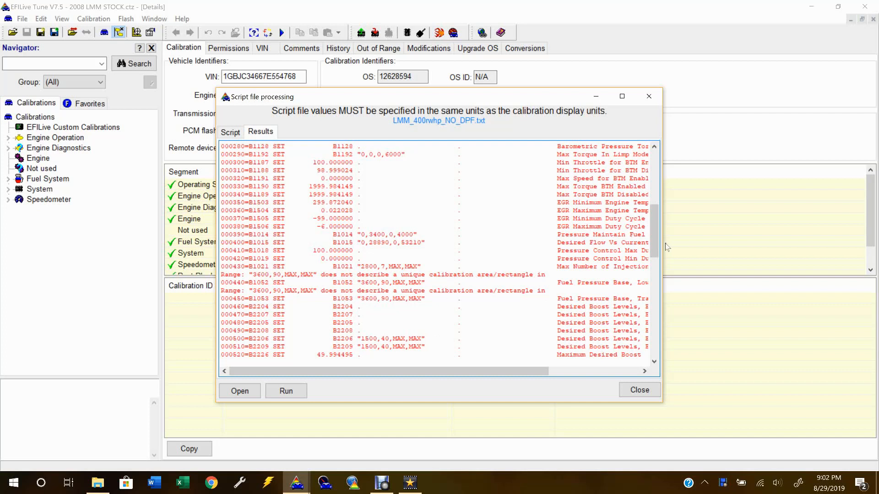
left_click_drag(660, 240, 644, 257)
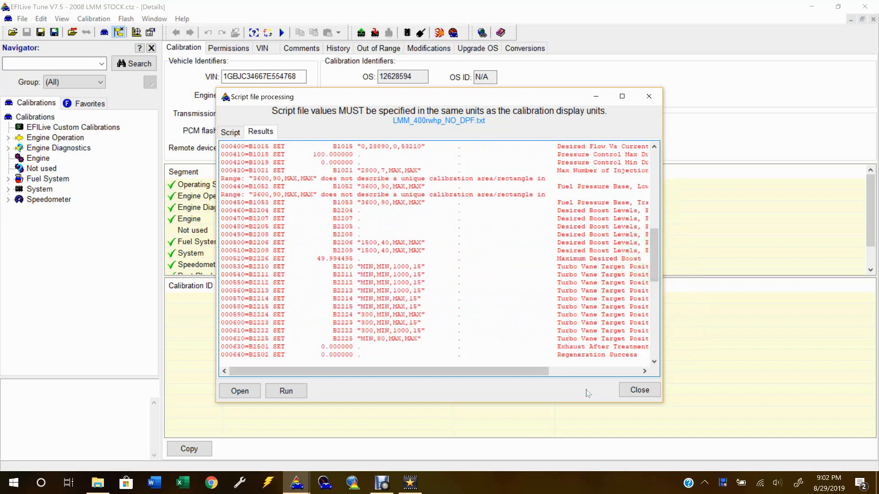
left_click(652, 391)
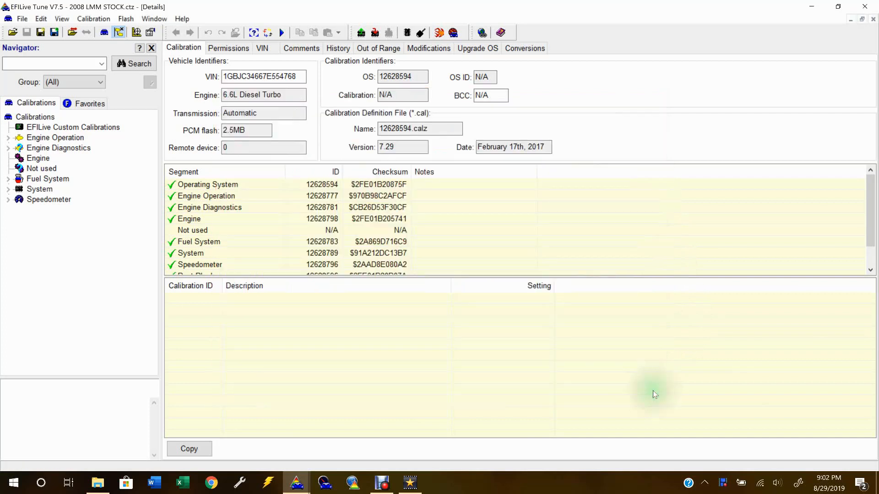
Examine the Torque Reference tables under Engine Operation's Injection Amount for script modifications, and collapse the Injection Amount folder.
double_click(51, 138)
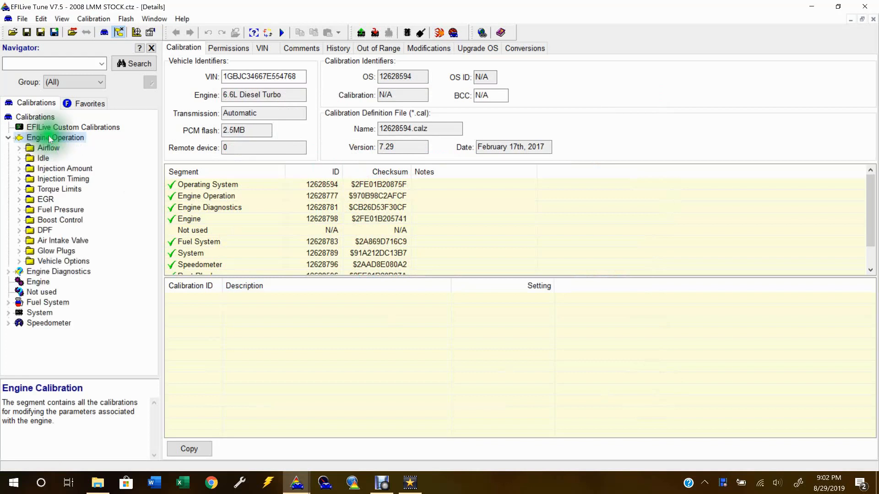
double_click(31, 169)
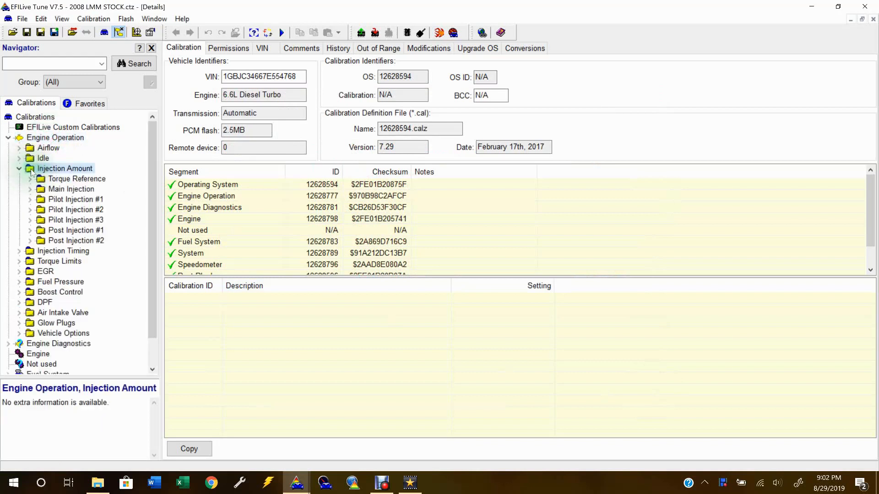
double_click(75, 180)
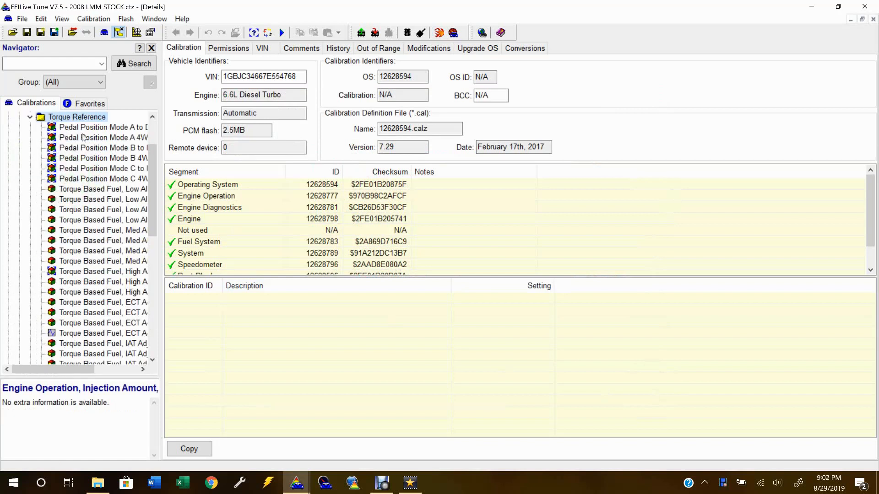
scroll(85, 301, "down", 4)
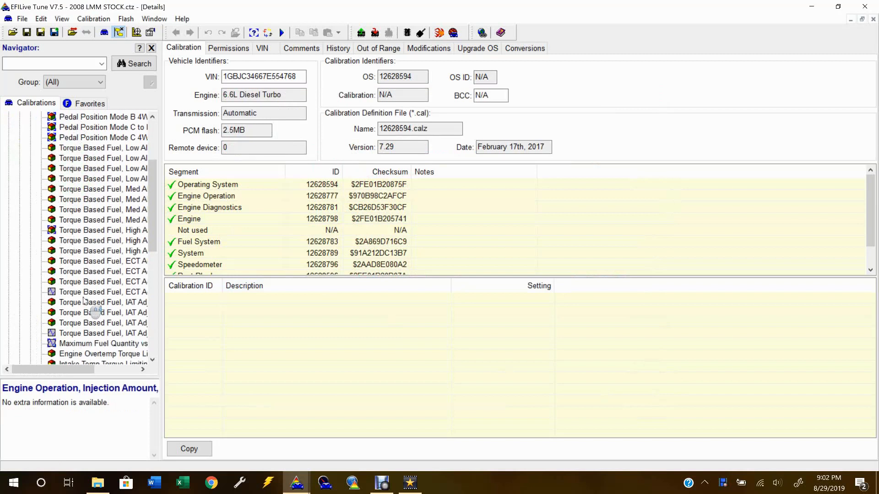
scroll(85, 301, "up", 1)
scroll(85, 301, "up", 7)
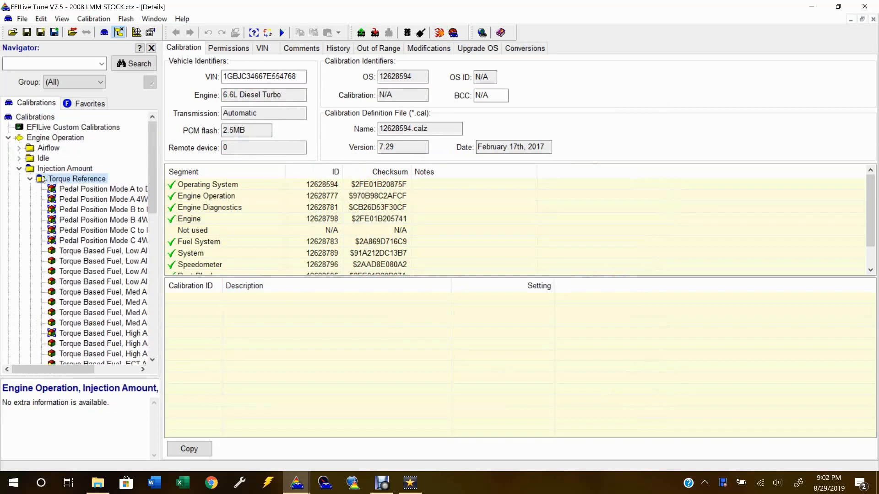
left_click(31, 179)
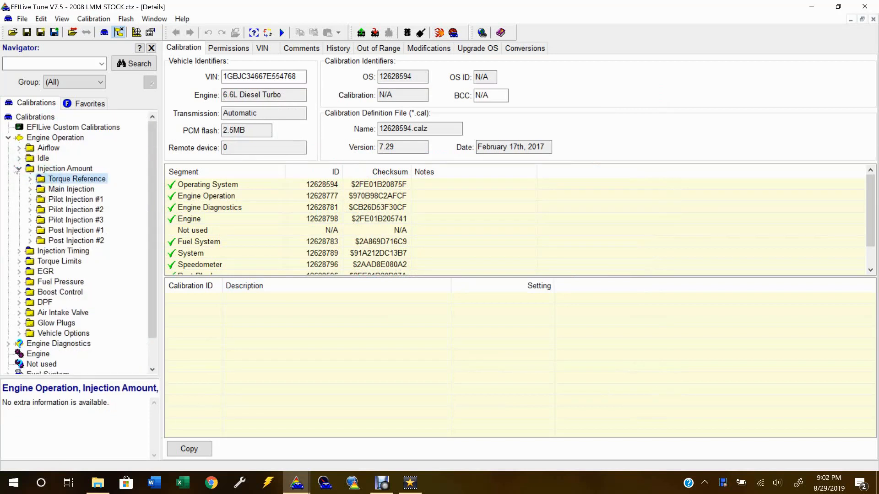
left_click(19, 169)
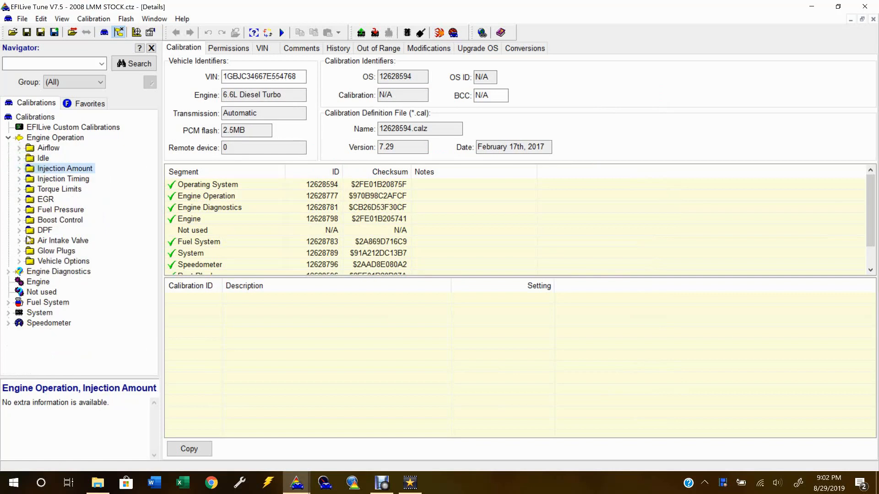
Undo the script's changes to the EGR minimum and maximum engine temperatures and duty cycles in the EGR parameters.
left_click(20, 200)
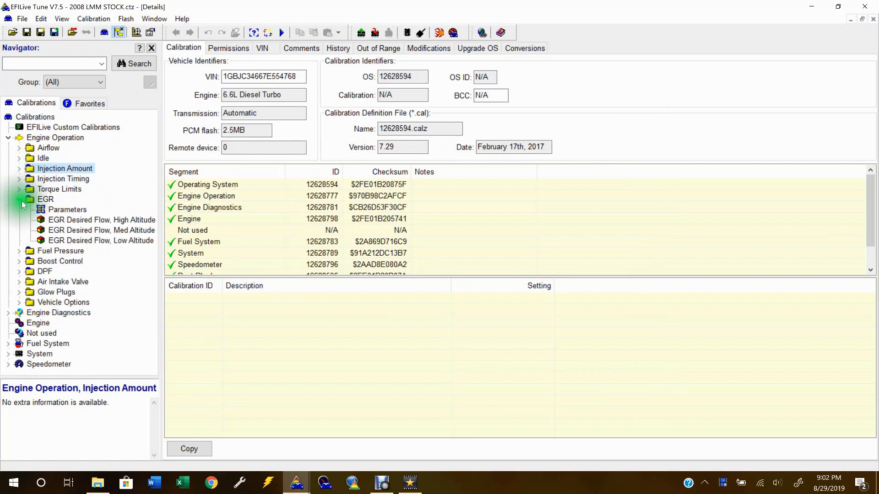
left_click(51, 210)
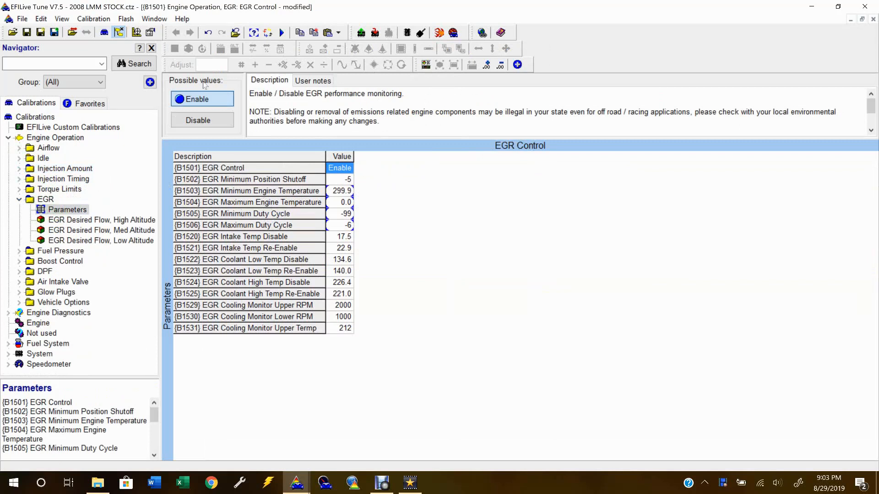
left_click(209, 31)
left_click(210, 30)
left_click(210, 30)
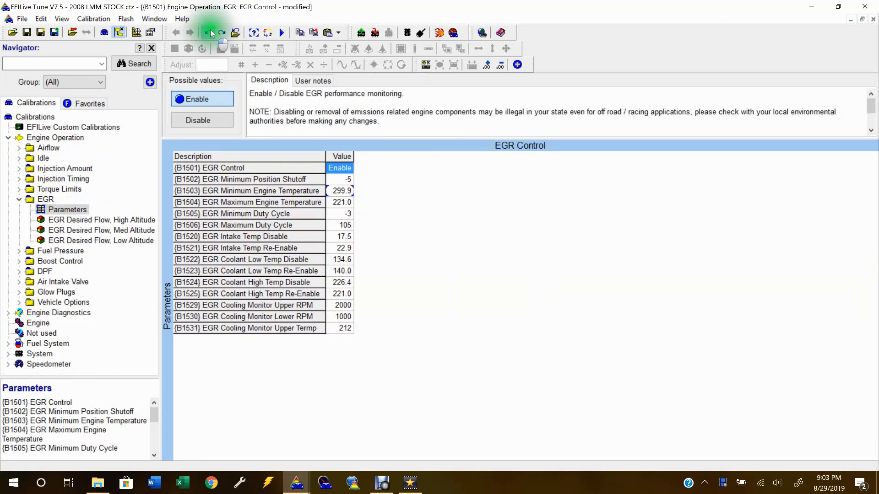
left_click(210, 30)
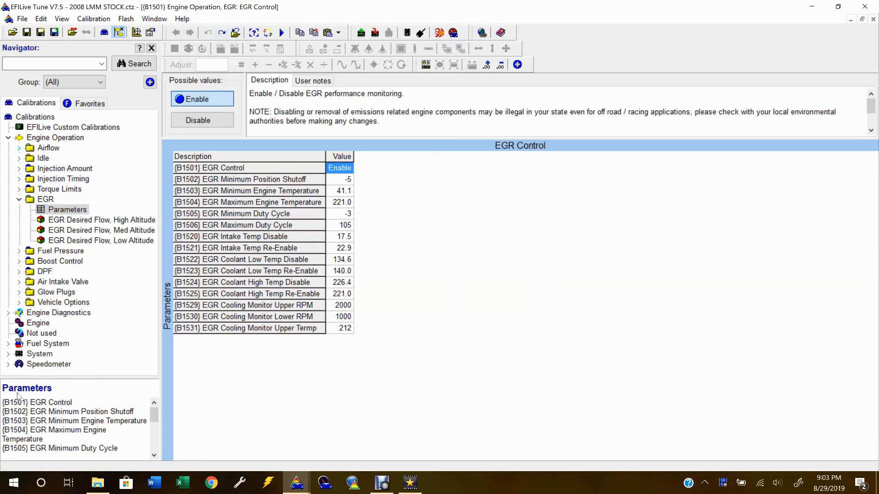
Compare the script's Exhaust After Treatment and Regeneration Success settings with stock by undoing and redoing the DPF parameter changes.
double_click(52, 272)
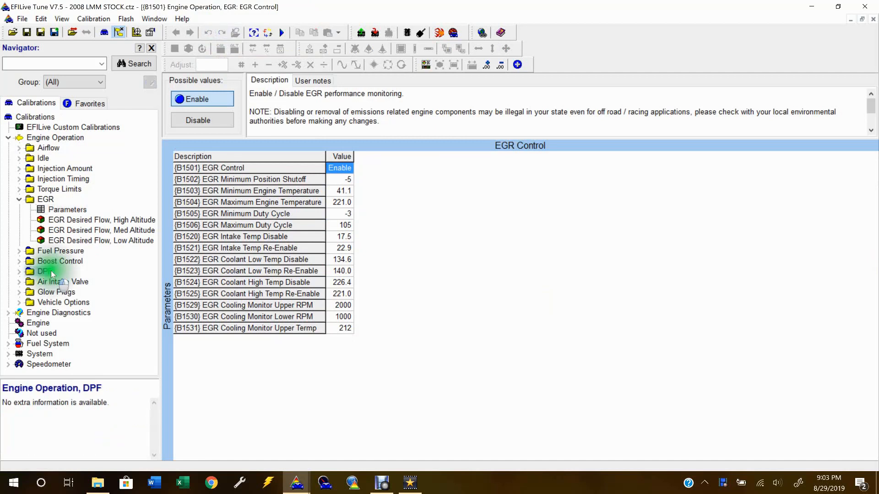
double_click(58, 282)
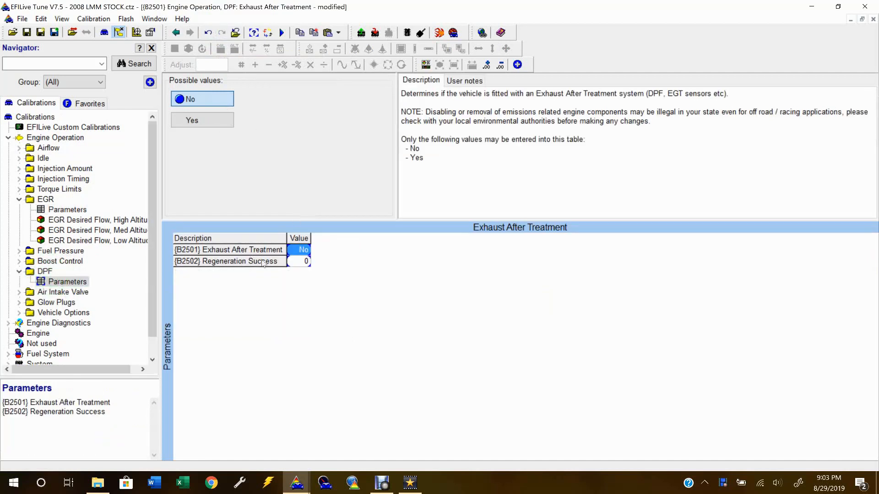
left_click(209, 32)
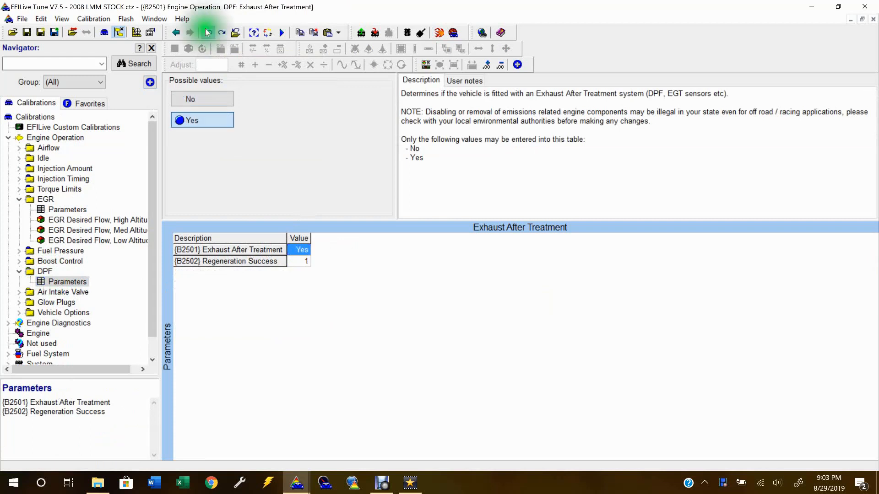
left_click(221, 33)
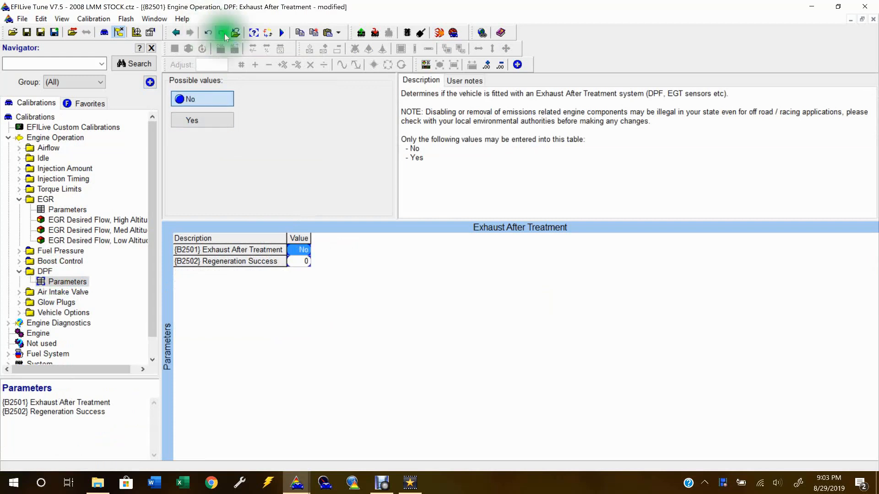
In Engine Diagnostics' DTC Enables, set the second P0403 EGR Solenoid Control Circuit entry to X: Not Reported, No MIL.
left_click(9, 138)
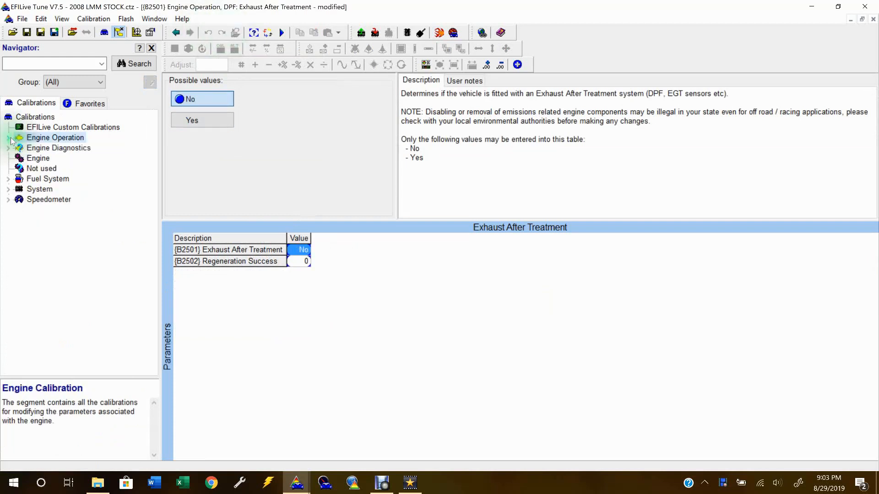
left_click(8, 148)
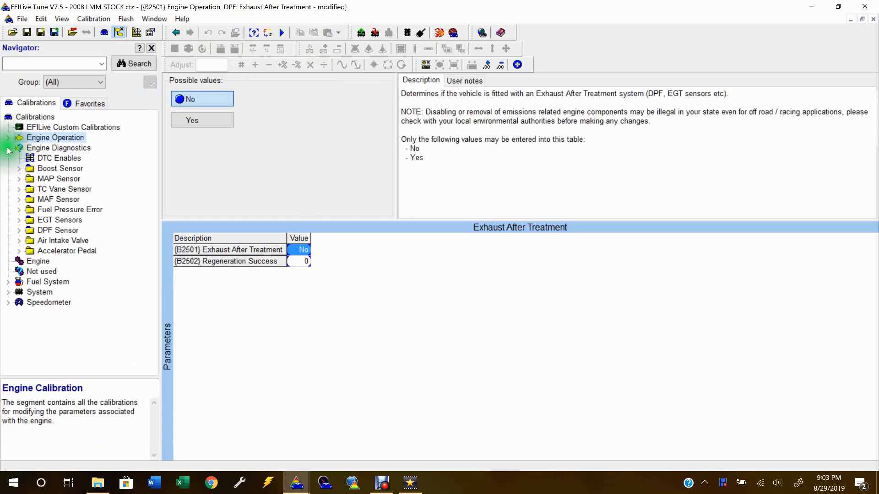
left_click(54, 158)
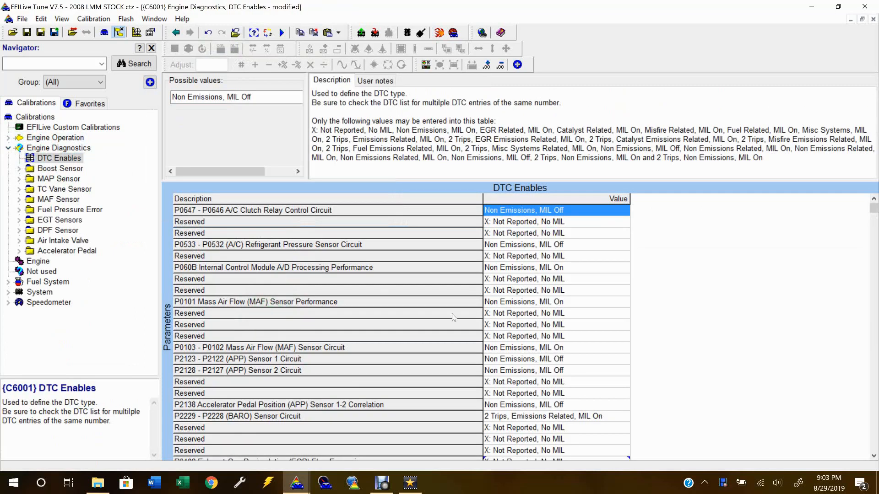
scroll(453, 317, "down", 9)
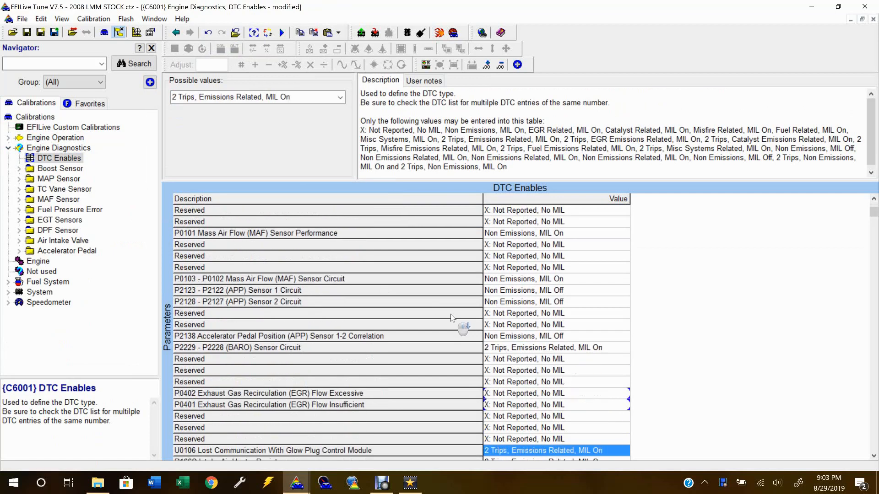
scroll(453, 317, "down", 6)
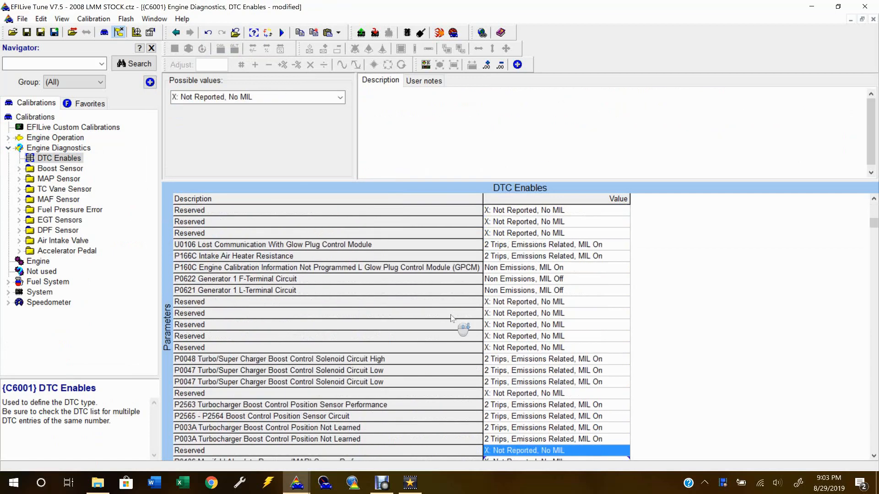
scroll(452, 317, "down", 3)
scroll(452, 318, "down", 4)
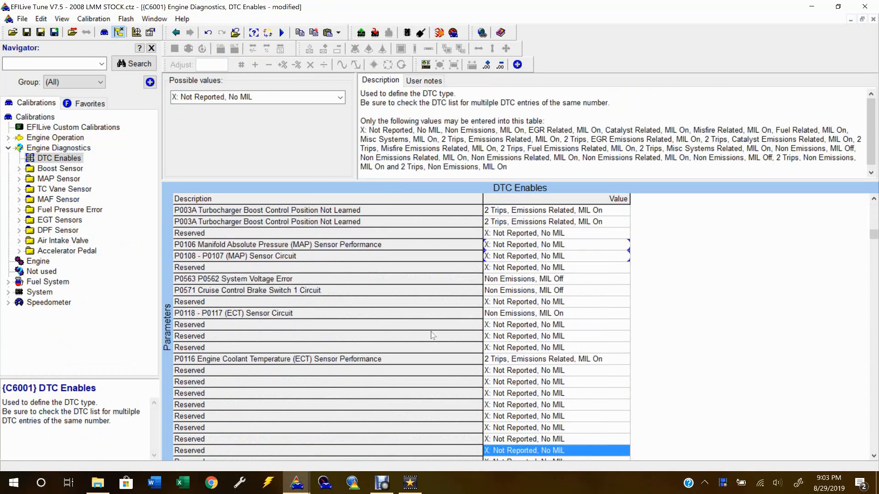
scroll(433, 335, "down", 9)
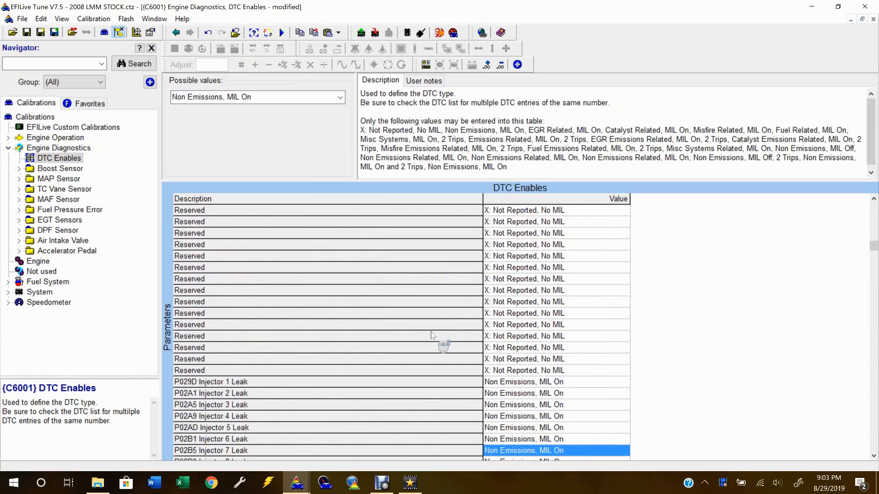
scroll(432, 336, "down", 7)
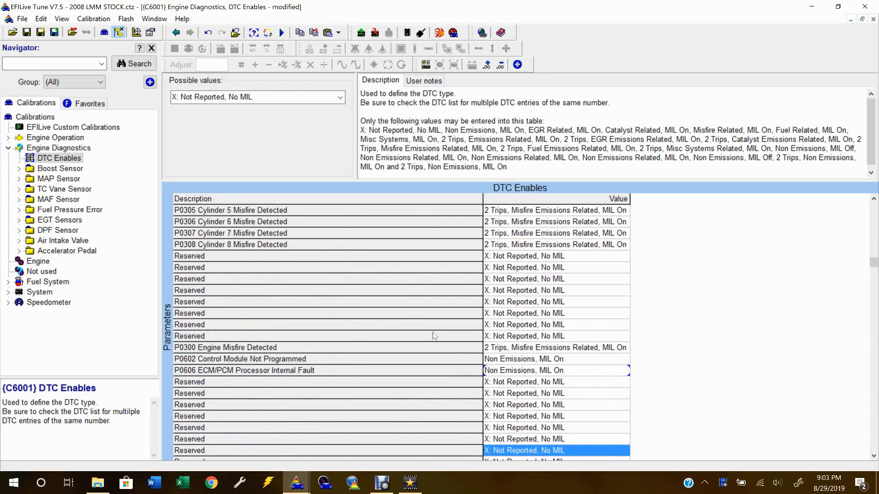
scroll(432, 333, "down", 8)
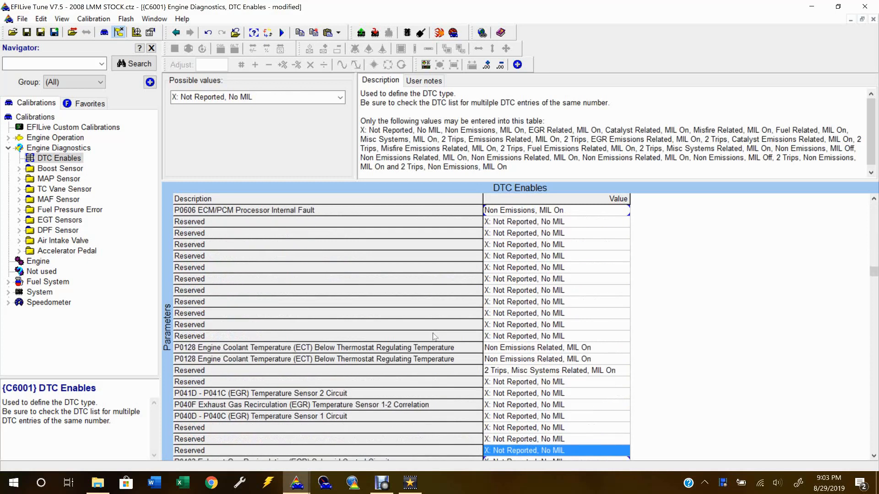
left_click(431, 336)
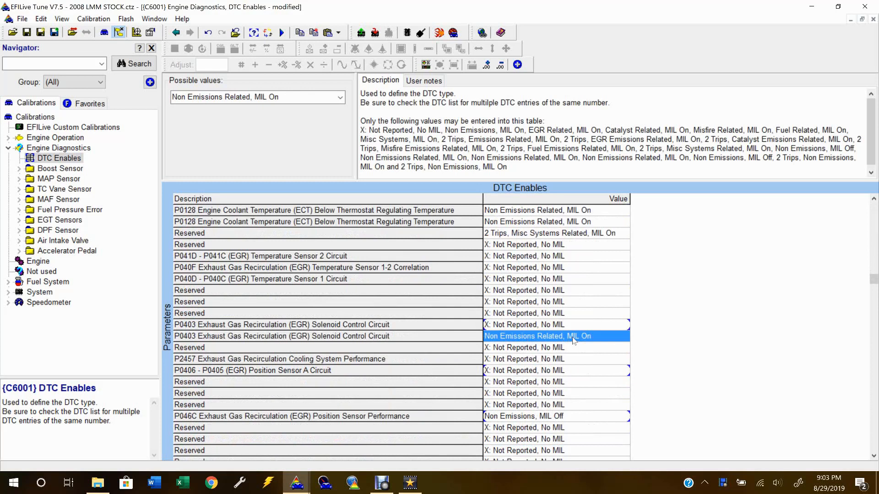
key("x")
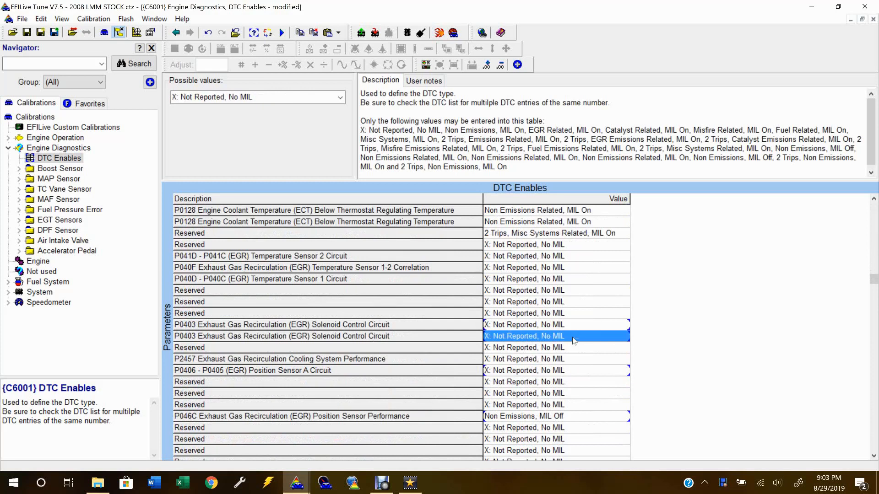
Set the second P2453 Particulate Matter Trap Differential Pressure Sensor Circuit Range/Performance code to X: Not Reported, No MIL.
scroll(423, 351, "down", 2)
scroll(424, 352, "down", 18)
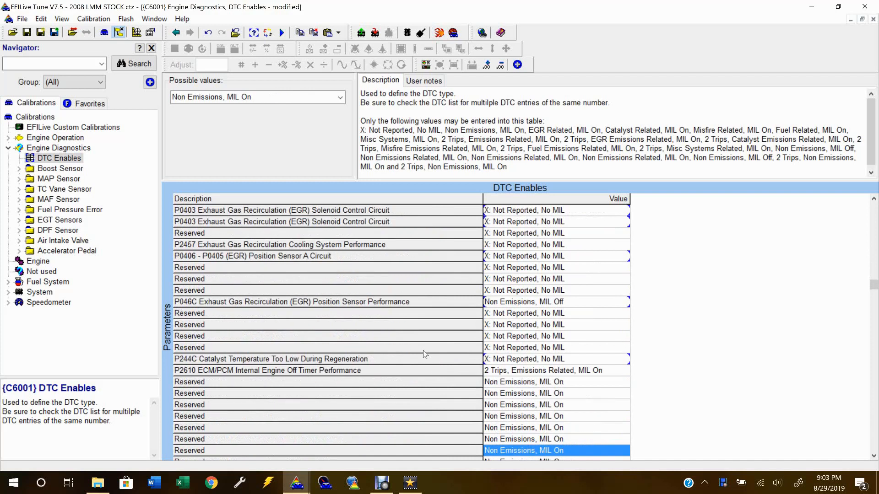
scroll(423, 354, "down", 14)
scroll(423, 354, "down", 15)
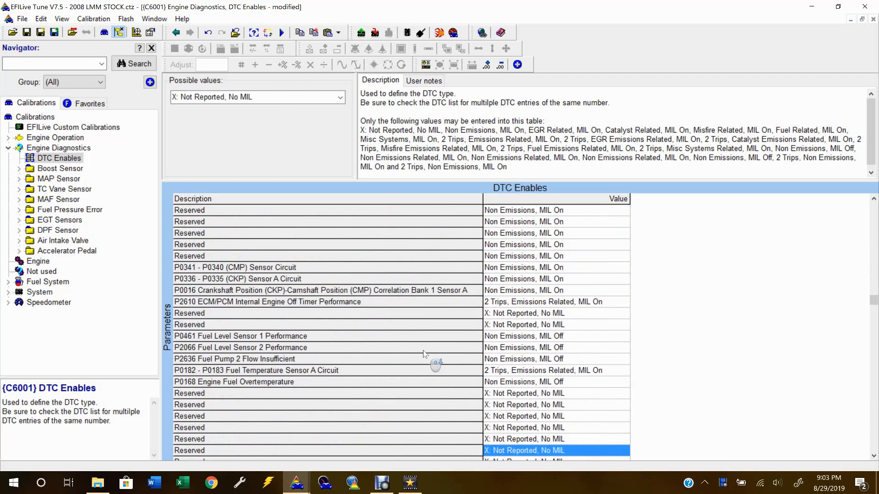
scroll(423, 354, "down", 15)
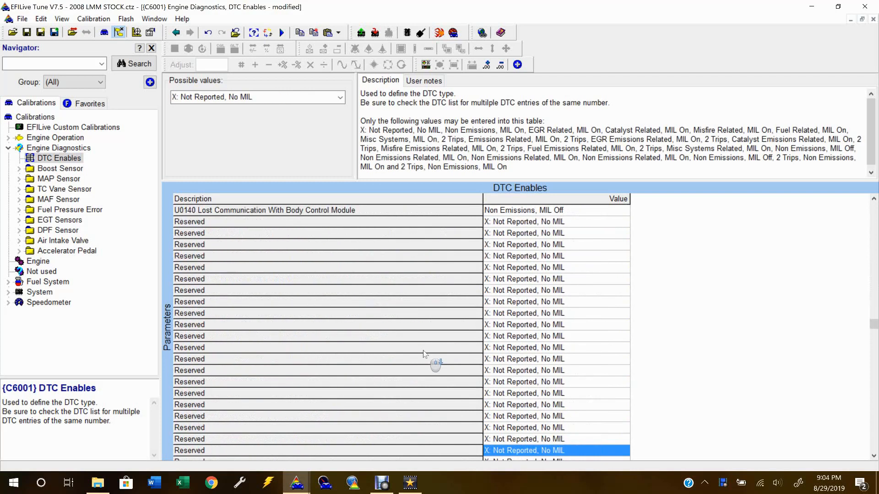
scroll(423, 354, "down", 15)
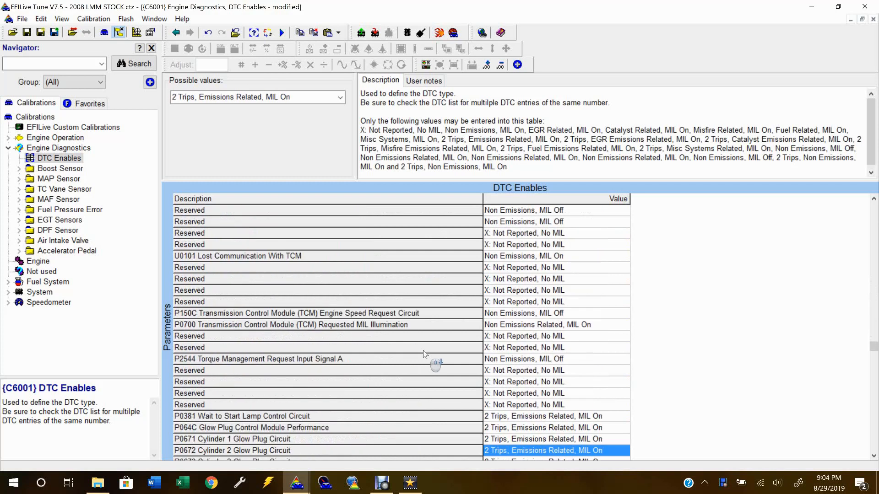
scroll(423, 353, "down", 15)
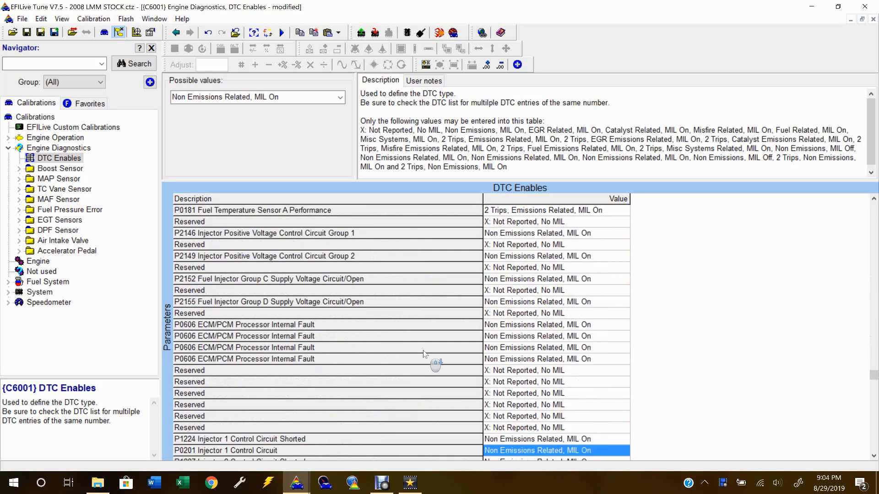
scroll(424, 354, "down", 15)
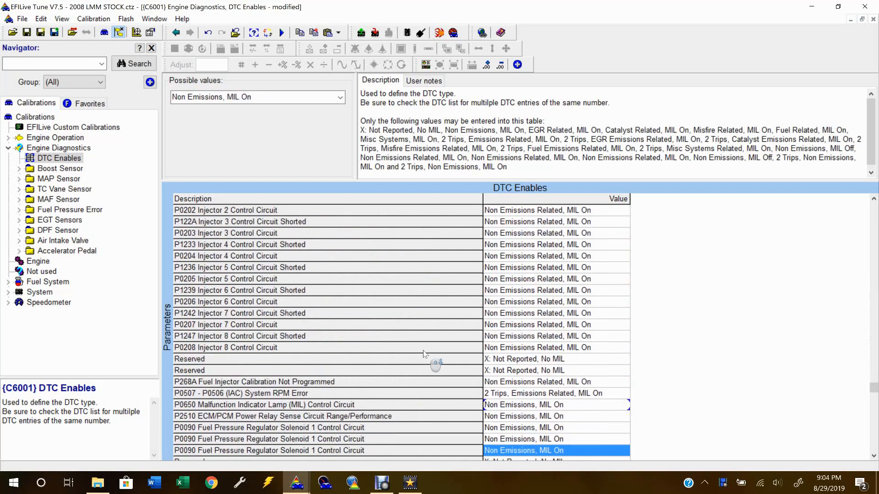
scroll(423, 354, "down", 5)
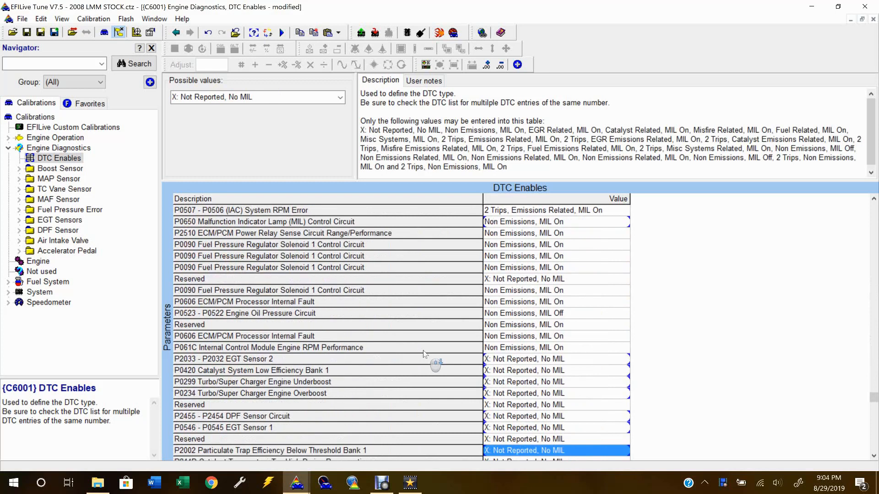
scroll(423, 353, "down", 1)
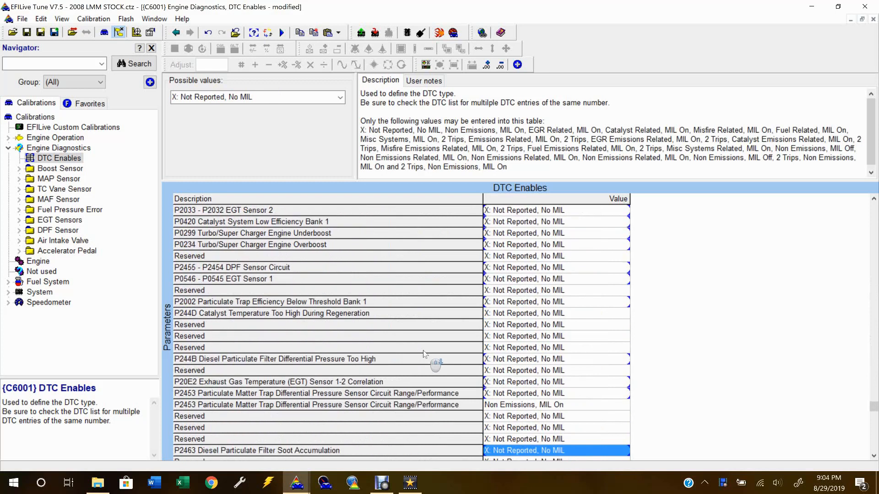
left_click(413, 405)
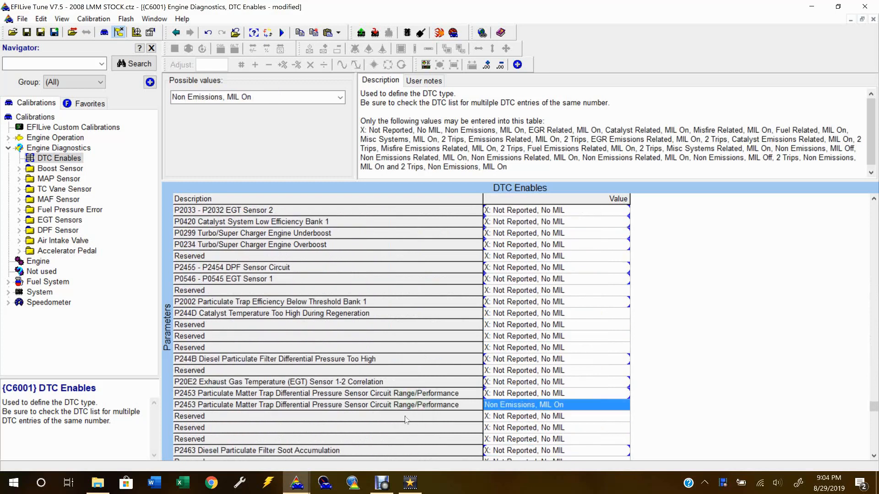
key("x")
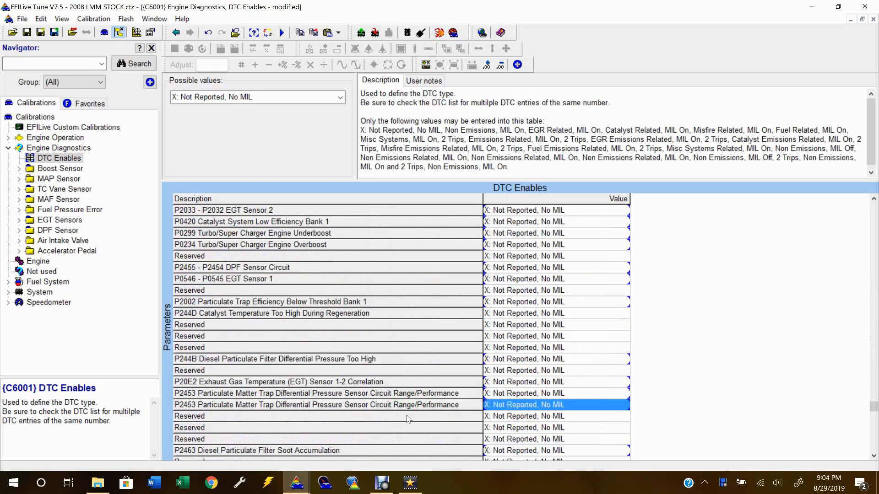
Examine the remaining DTC Enables entries after P2453, through the end of the list, for script modifications.
key("Down")
key("Down")
key("Down")
key("Down")
key("Down")
key("Down")
key("Down")
key("Down")
key("Down")
key("Down")
key("Down")
key("Down")
key("Down")
key("Down")
key("Down")
key("Down")
key("Down")
key("Down")
key("Down")
key("Down")
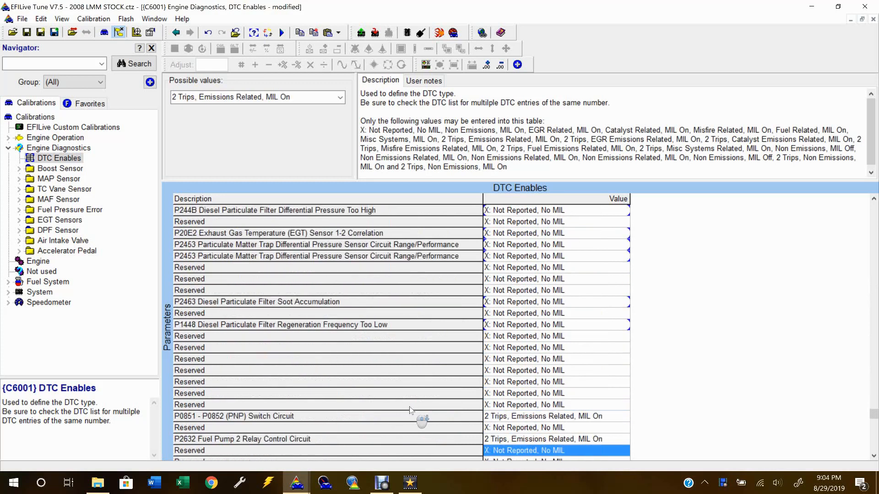
key("Down")
key("Down")
key("Down")
key("Down")
key("Down")
key("Down")
key("Down")
key("Down")
key("Down")
key("Down")
key("Down")
key("Down")
key("Down")
key("Down")
key("Down")
key("Down")
key("Down")
key("Down")
key("Down")
key("Down")
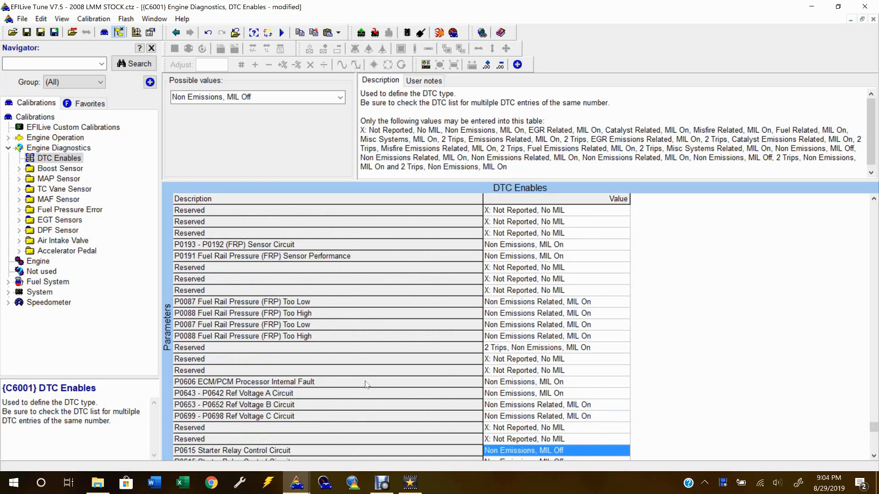
key("Down")
key("Down")
key("Down")
key("Down")
key("Down")
key("Down")
key("Down")
key("Down")
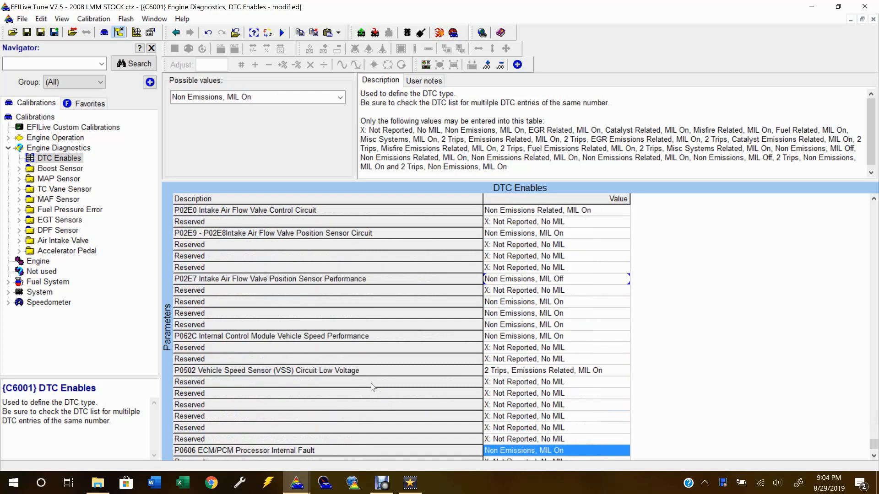
key("Down")
key("Down")
key("Down")
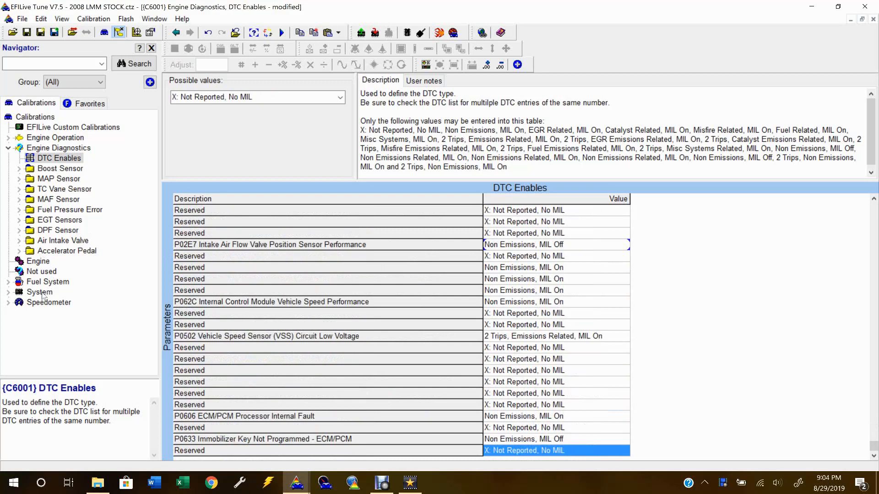
Review the Speedometer parameters and inspect the Vehicle Speed Limiter Option setting.
left_click(46, 305)
double_click(46, 306)
left_click(49, 315)
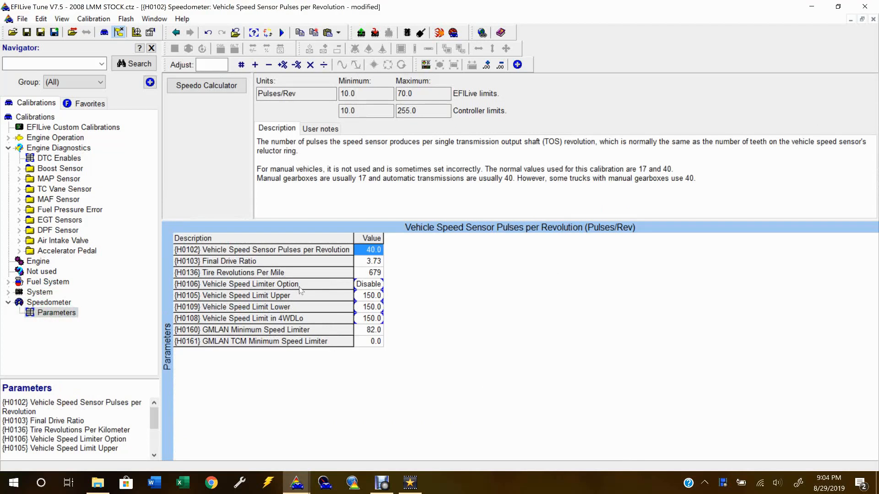
left_click(284, 284)
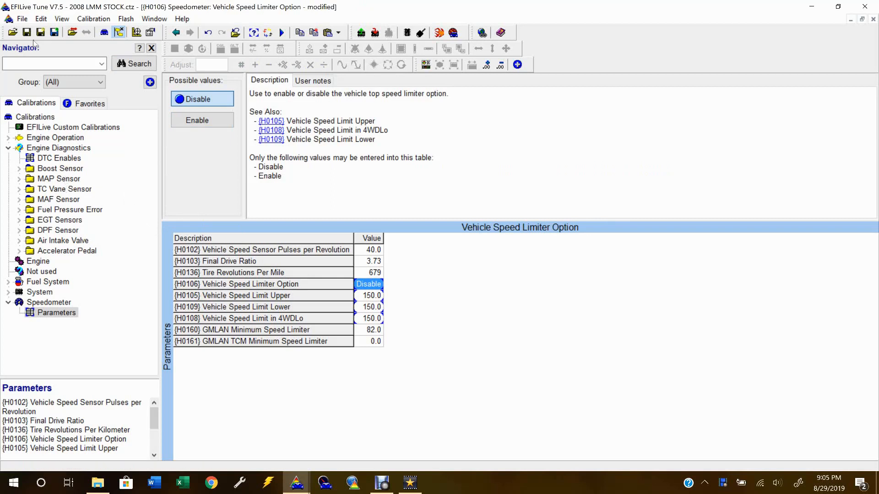
Save the modified tune as a new file named 2008 LMM 400rwhp in the Videos folder.
left_click(45, 33)
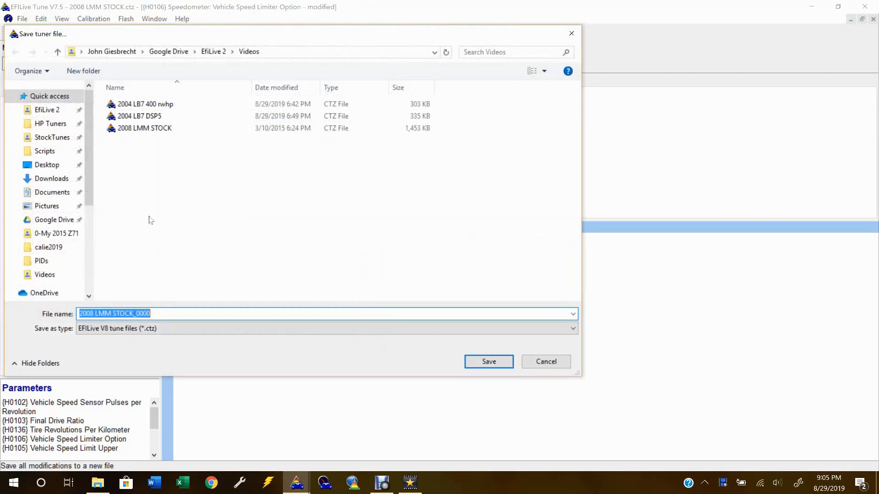
left_click(155, 314)
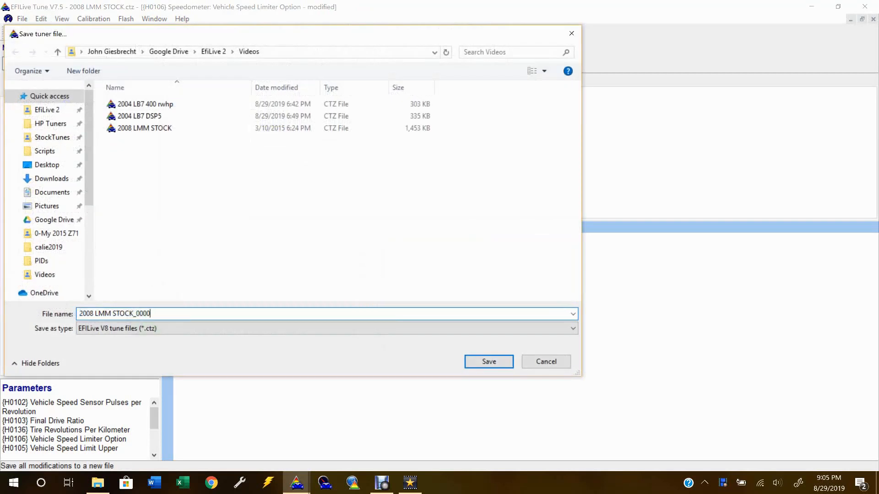
key("BackSpace")
key("BackSpace")
key("BackSpace")
key("BackSpace")
key("BackSpace")
key("BackSpace")
key("BackSpace")
key("BackSpace")
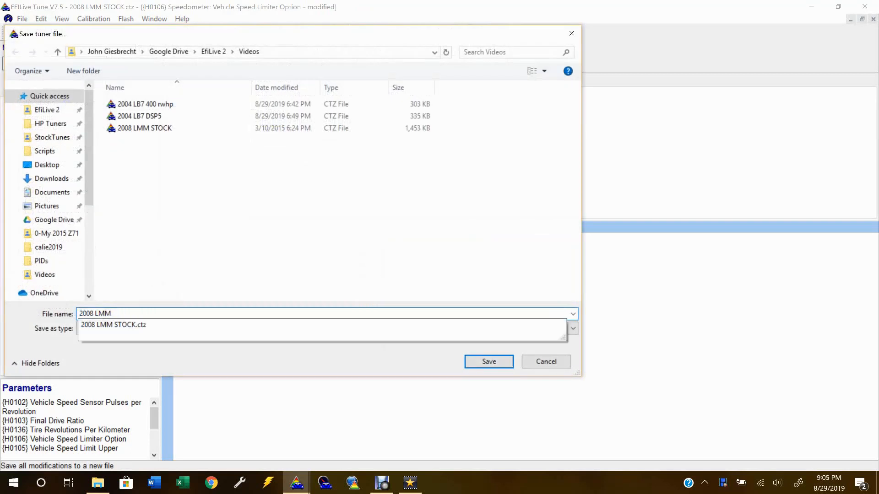
type("400")
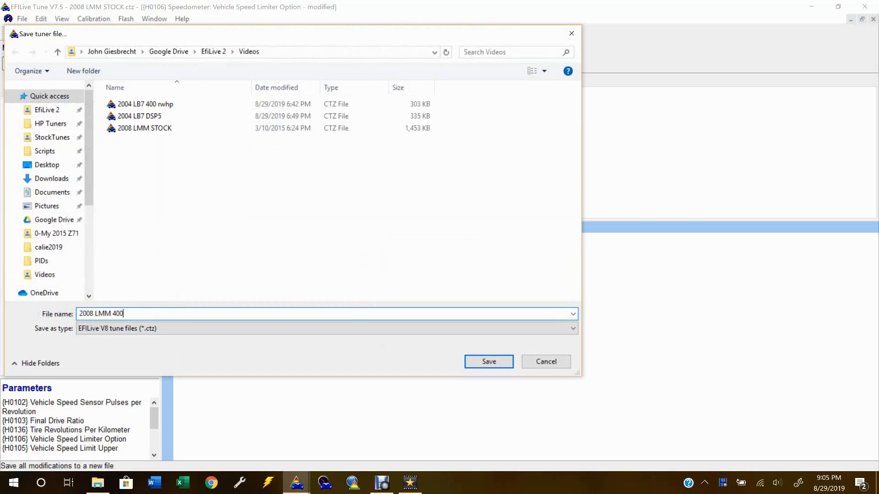
type("rwhp")
left_click(496, 363)
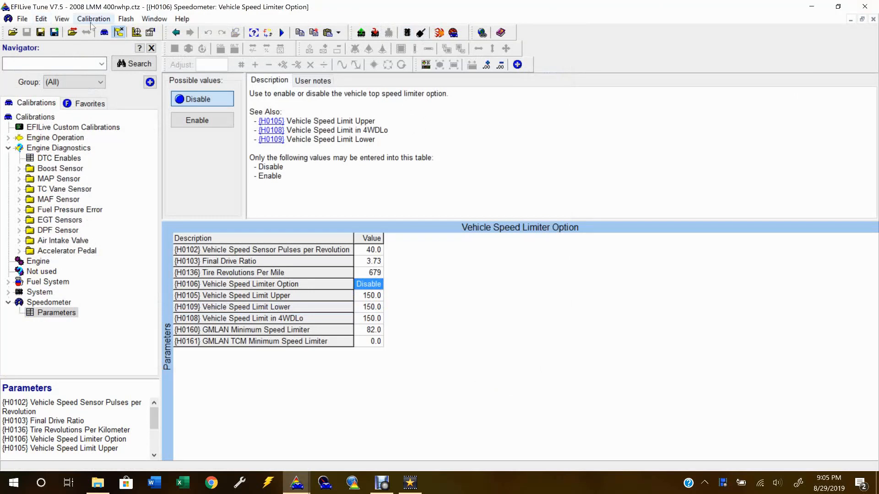
Check the available PCM flashing commands, and close the saved tune to return to the Videos folder in File Explorer.
left_click(126, 19)
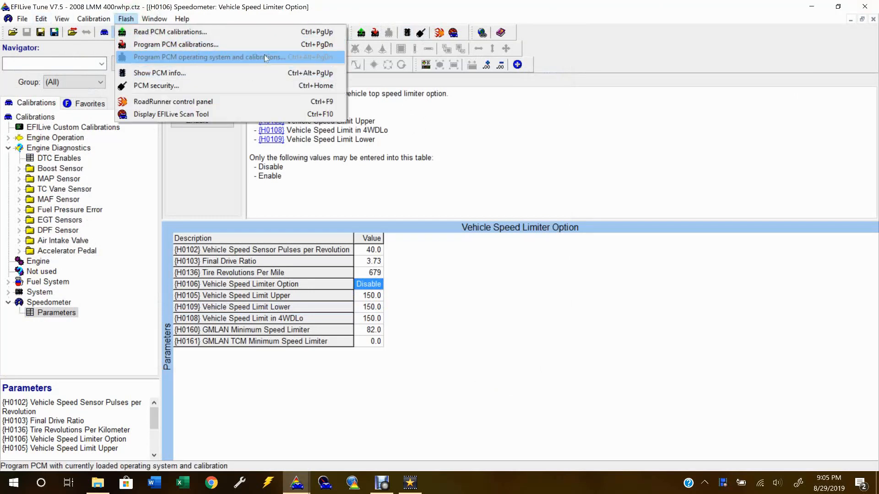
left_click(779, 86)
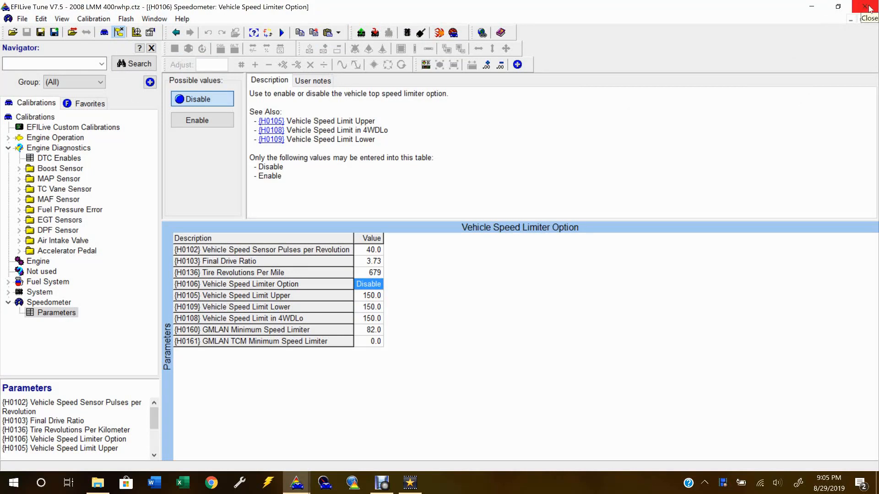
left_click(873, 19)
key("alt+Tab")
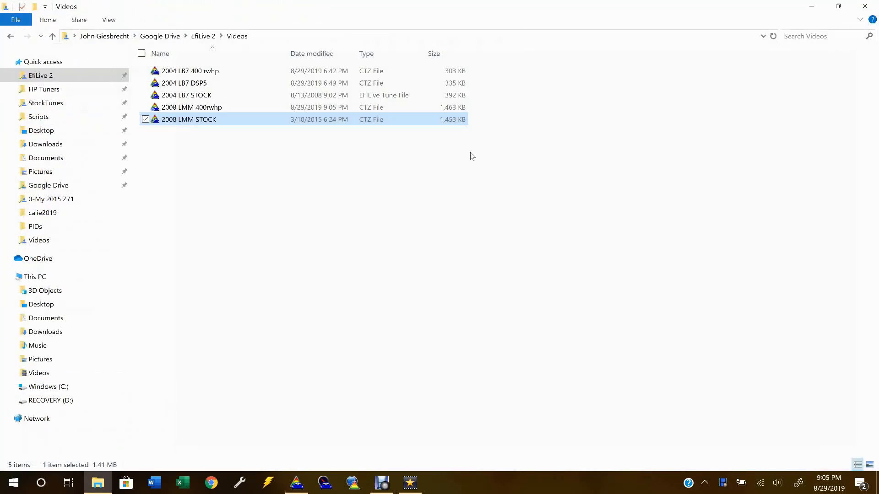
Open the 2008 LMM STOCK tune and apply the DSP5 Custom Operating System upgrade to it.
double_click(187, 120)
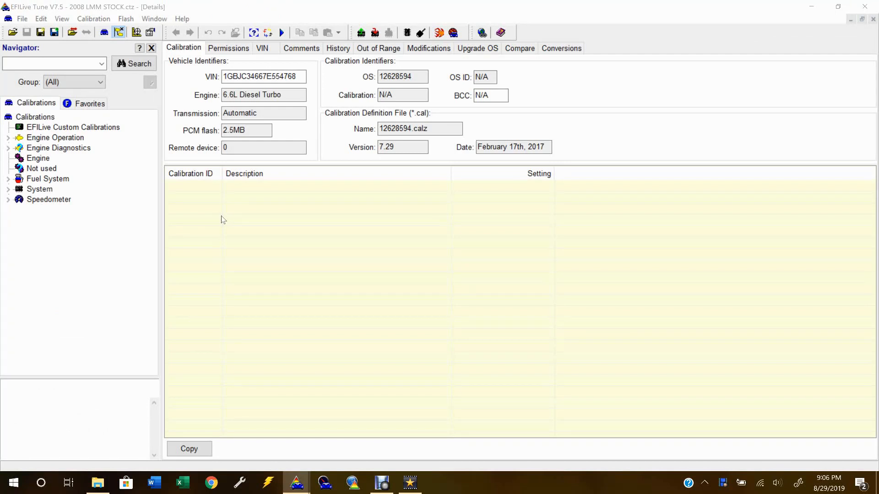
left_click(41, 19)
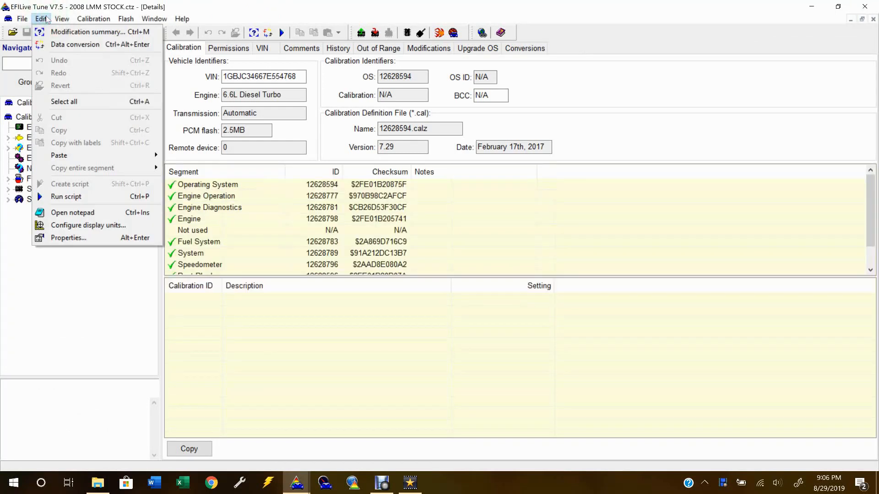
left_click(290, 221)
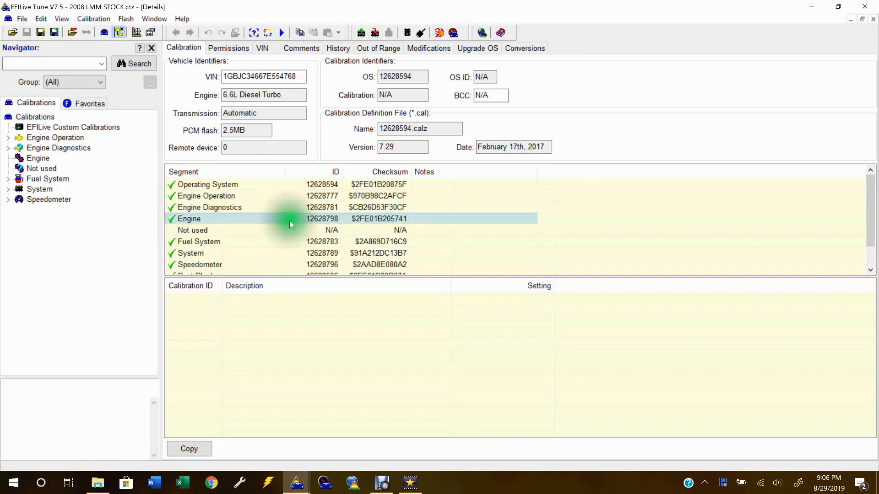
left_click(486, 50)
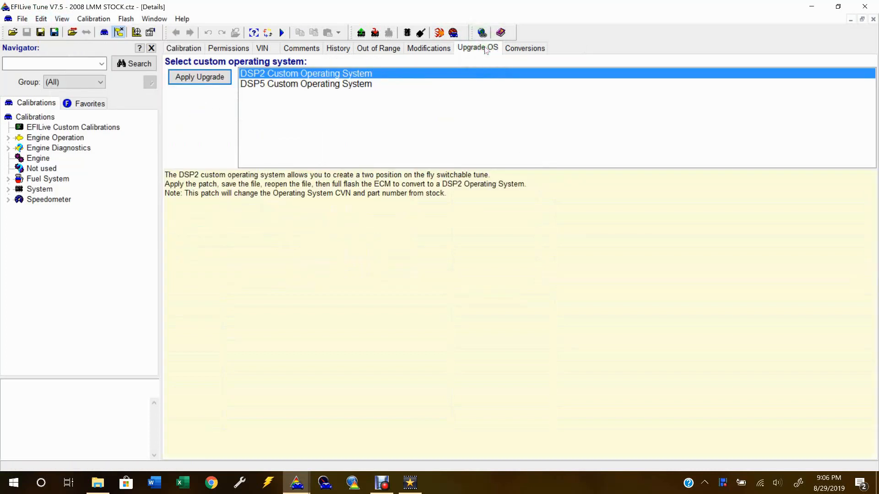
left_click(325, 85)
left_click(199, 77)
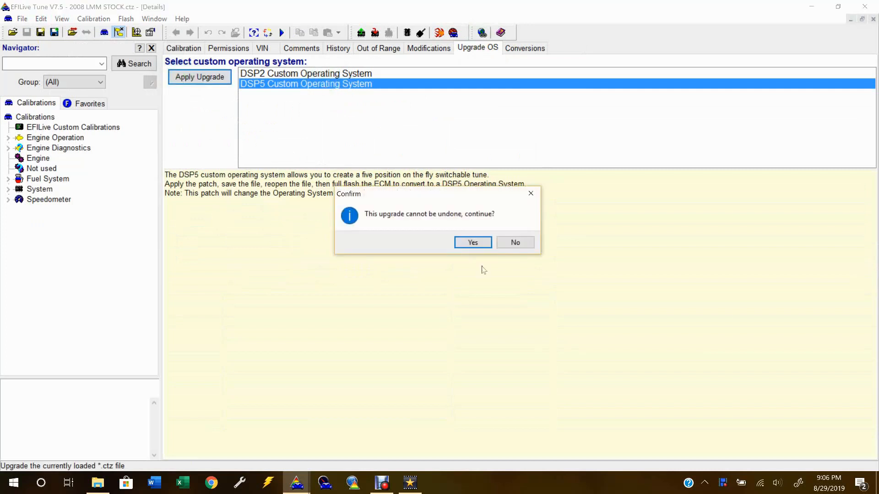
left_click(478, 243)
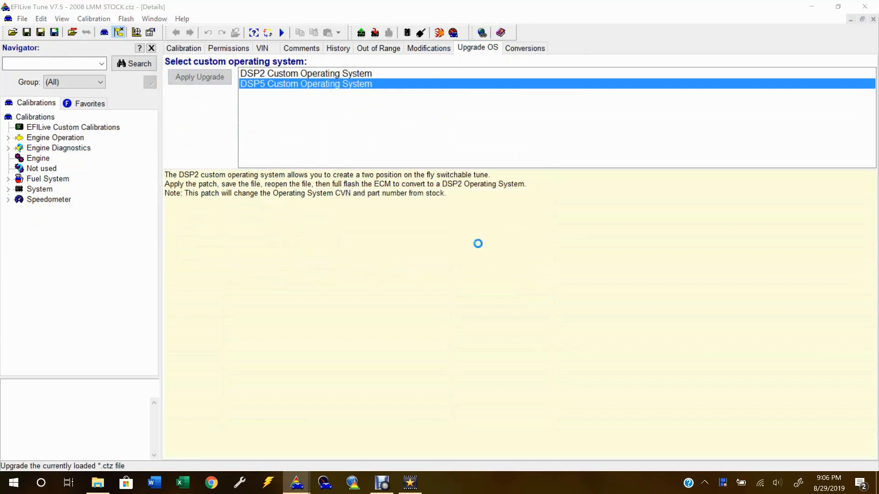
left_click(516, 242)
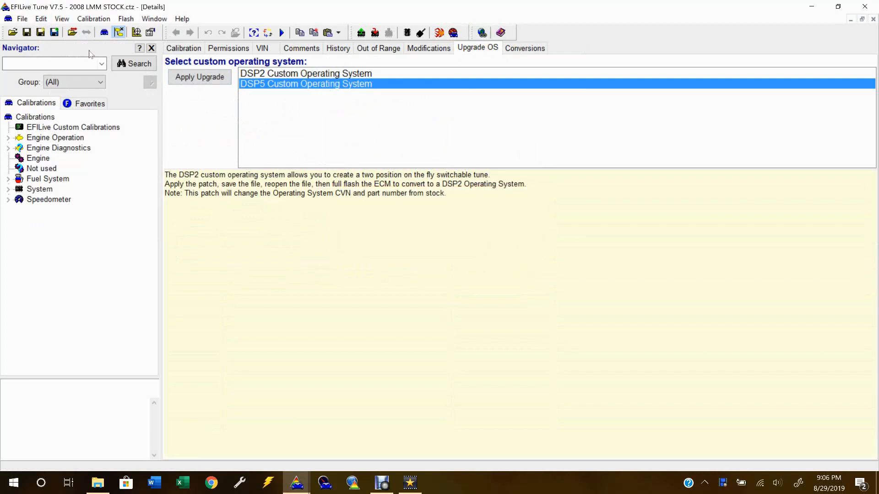
Save the upgraded tune as a new file named 2008 LMM DSP5 in the Videos folder.
left_click(44, 33)
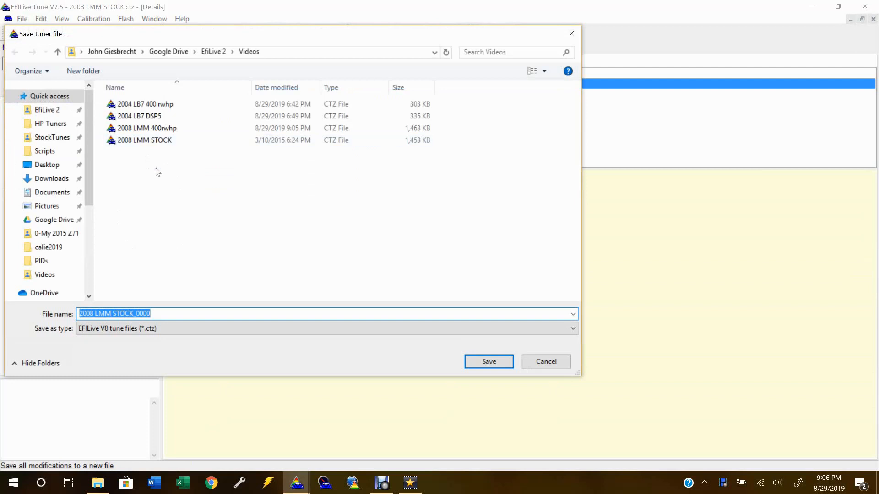
left_click(177, 312)
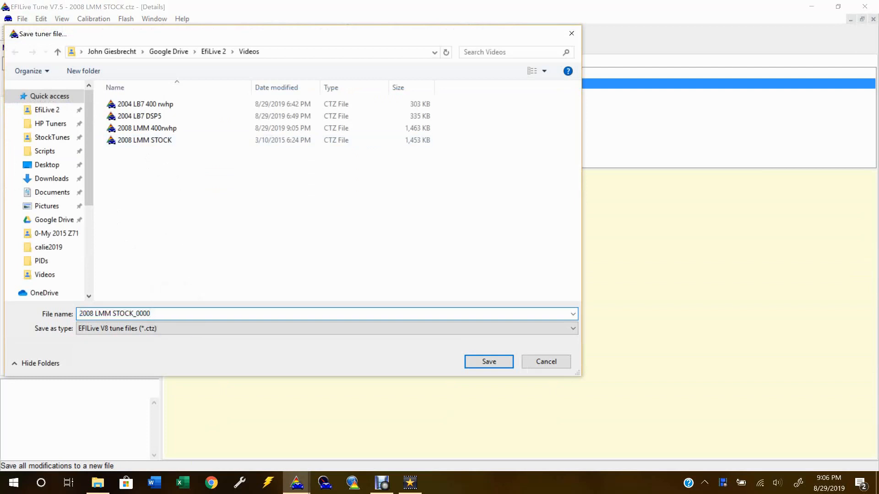
key("BackSpace")
key("BackSpace")
key("BackSpace")
key("BackSpace")
key("BackSpace")
key("BackSpace")
key("BackSpace")
key("BackSpace")
key("BackSpace")
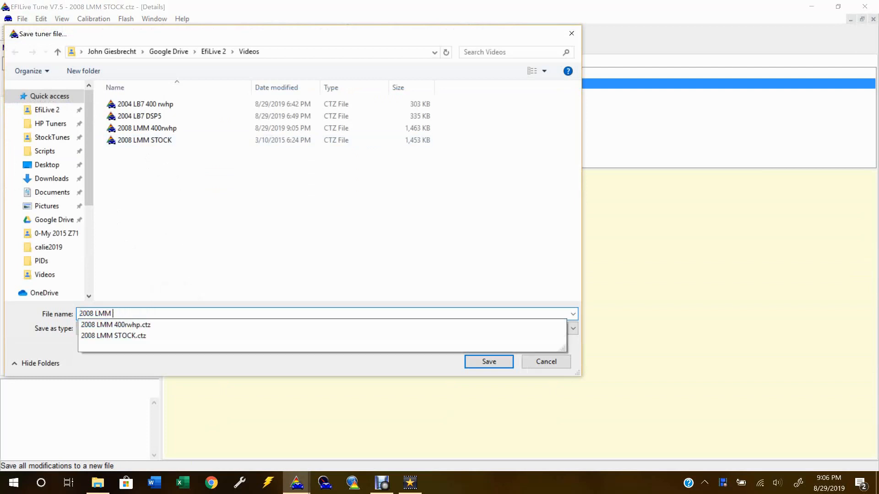
type("DSP")
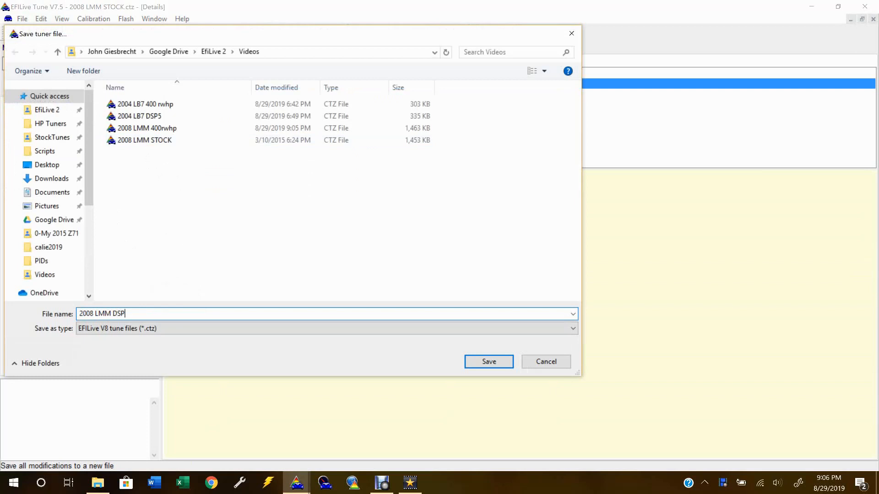
left_click(487, 366)
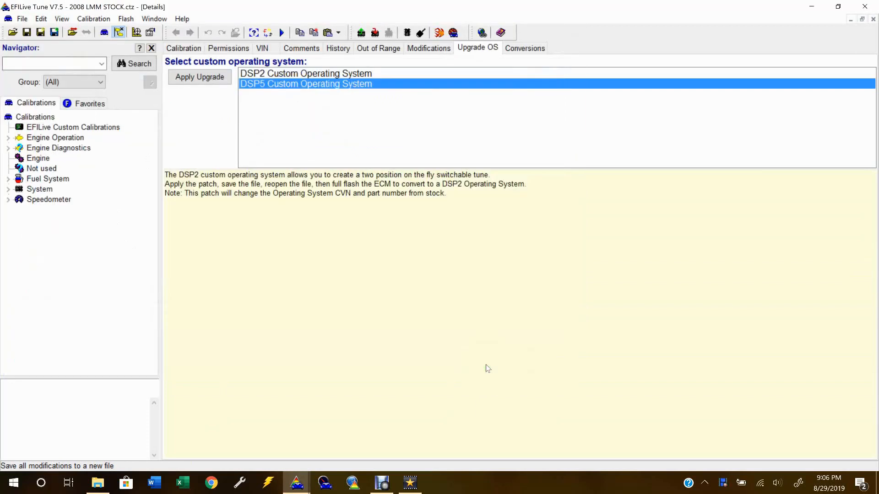
Close the current tune and open the saved 2008 LMM DSP5 file from the Videos folder.
left_click(873, 19)
key("alt+Tab")
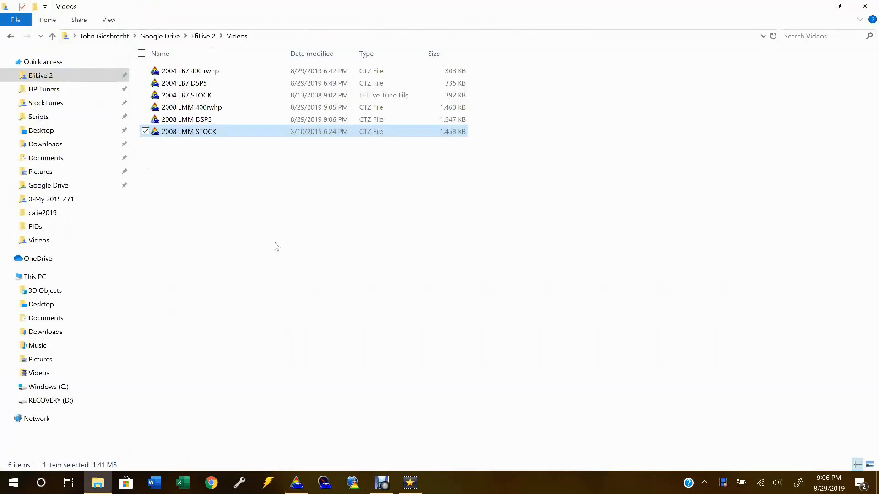
left_click(219, 119)
double_click(219, 119)
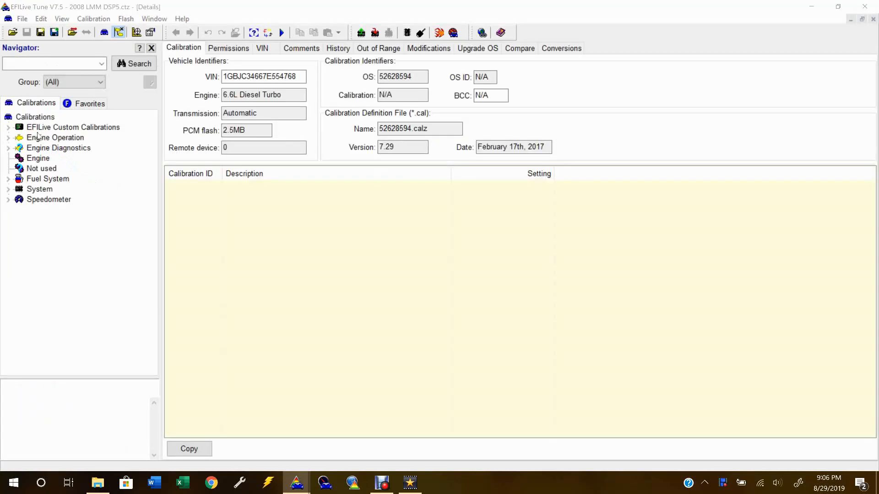
Examine the DSP Program #1 pedal position and torque based fuel tables under EFILive Custom Calibrations, and collapse the program's list.
double_click(39, 128)
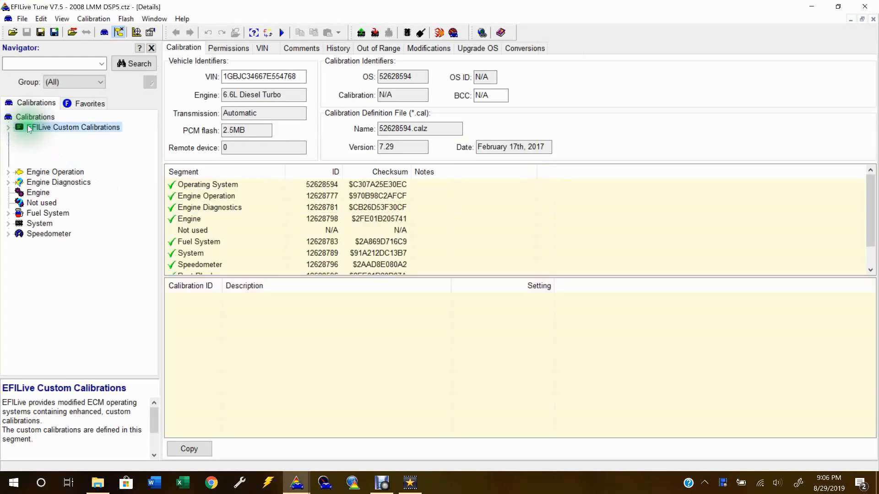
double_click(60, 139)
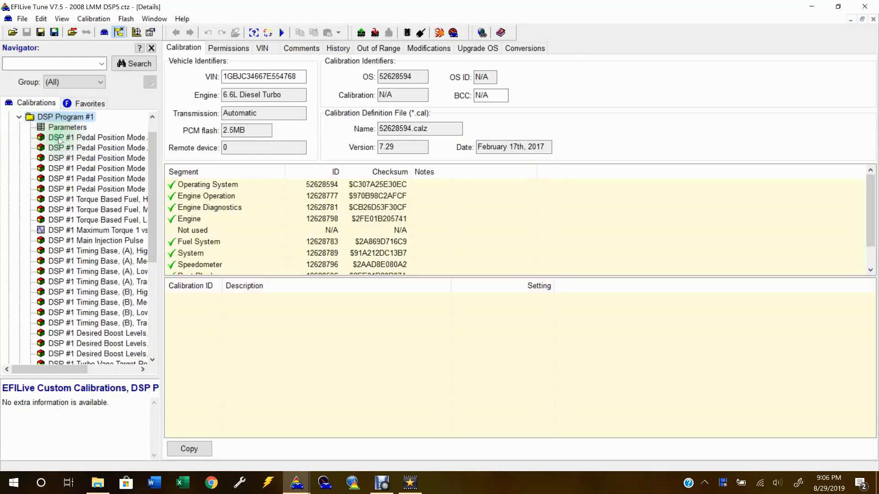
left_click(64, 139)
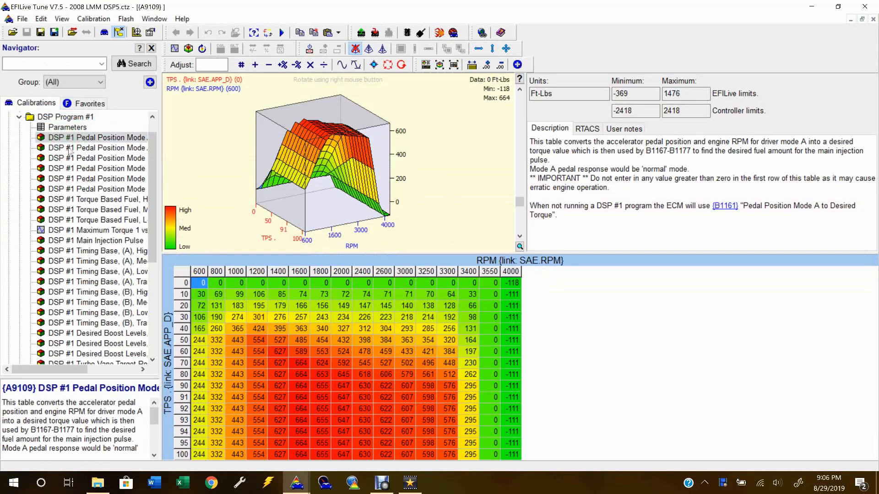
left_click(85, 150)
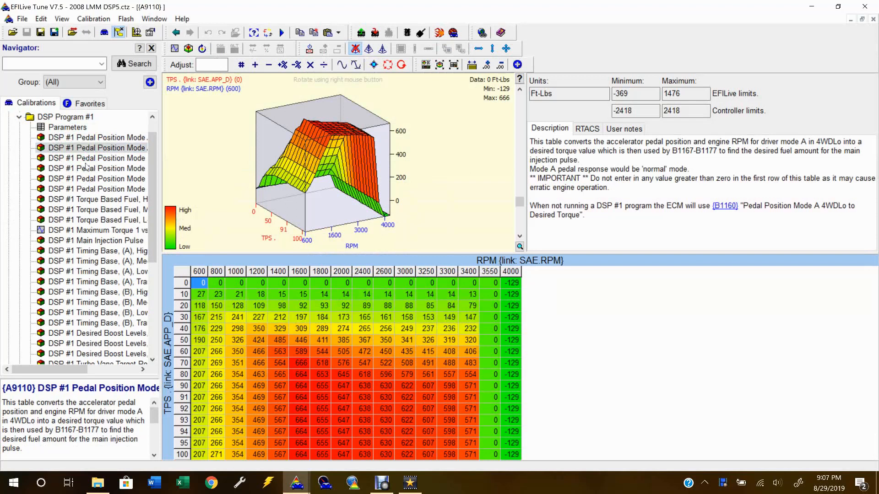
left_click(89, 159)
left_click(86, 170)
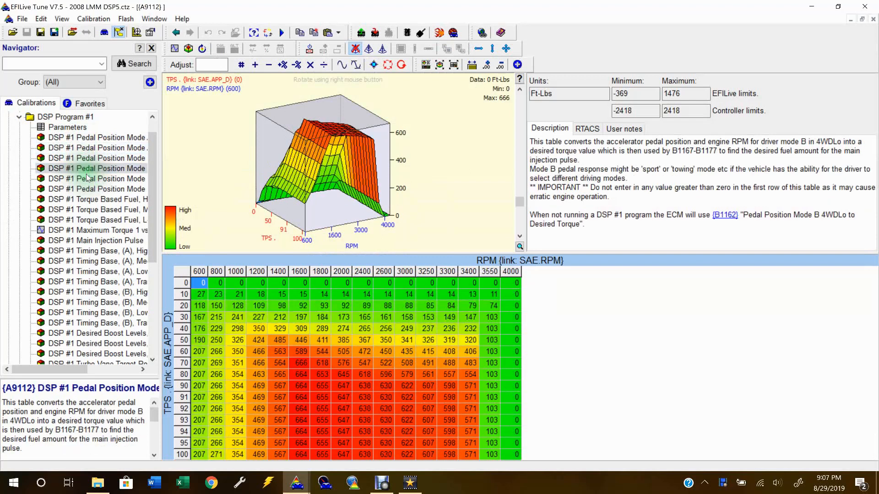
left_click(87, 177)
left_click(91, 201)
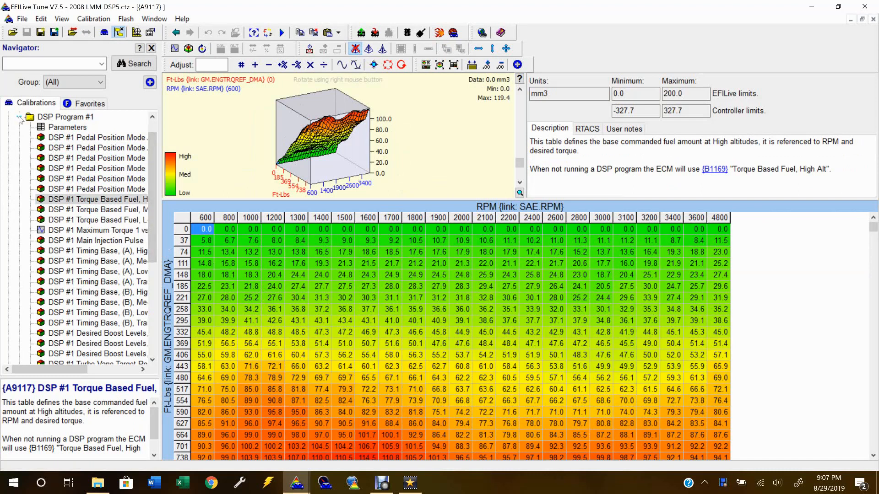
left_click(91, 210)
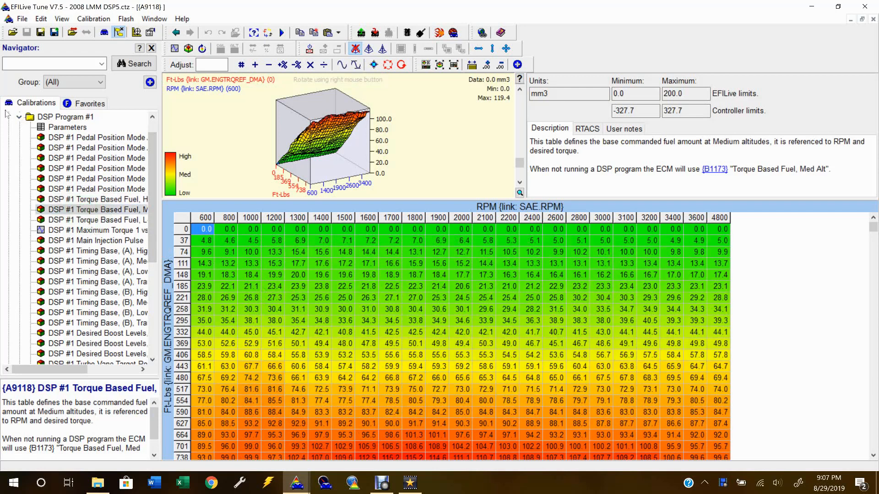
left_click(19, 116)
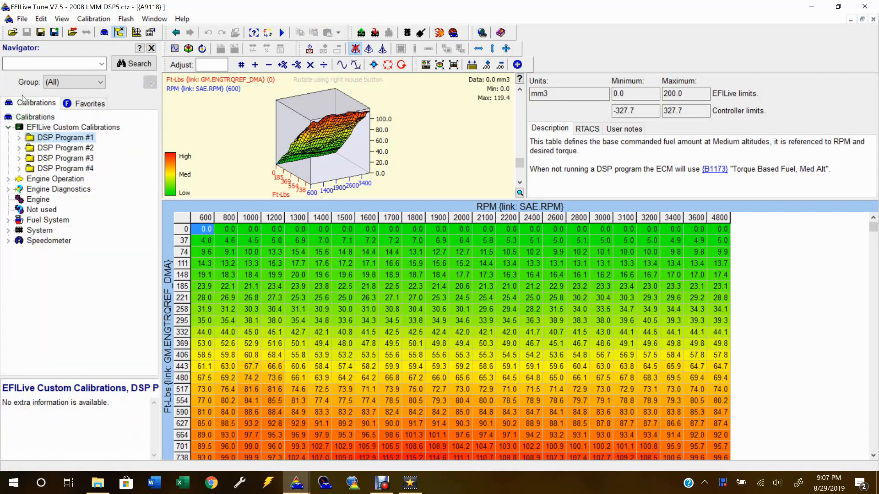
Set the display units of all calibrations to imperial, closing the open calibration windows.
left_click(41, 19)
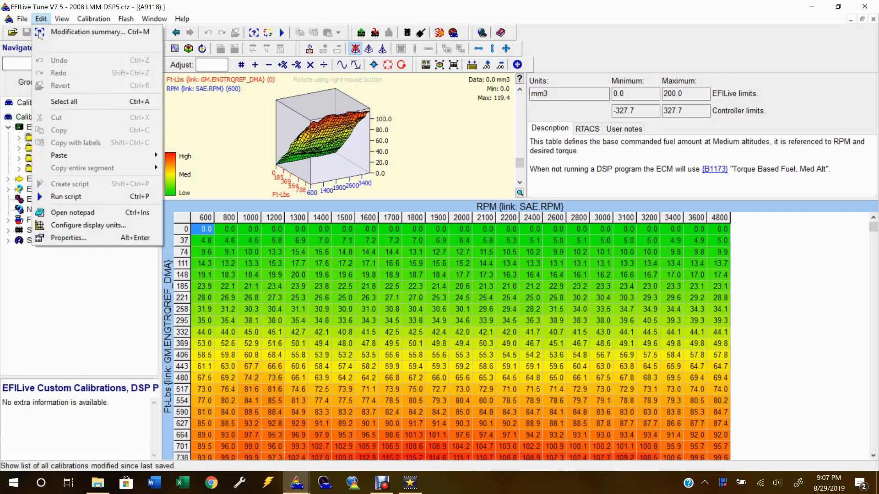
left_click(78, 225)
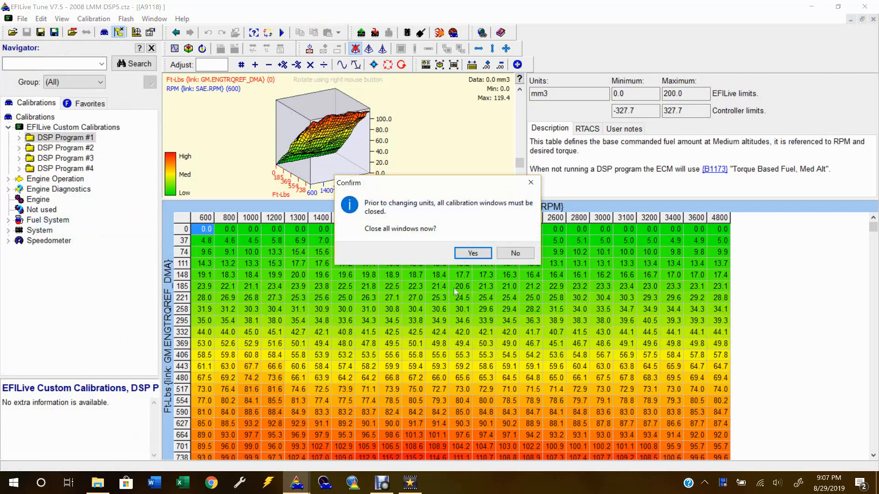
left_click(472, 253)
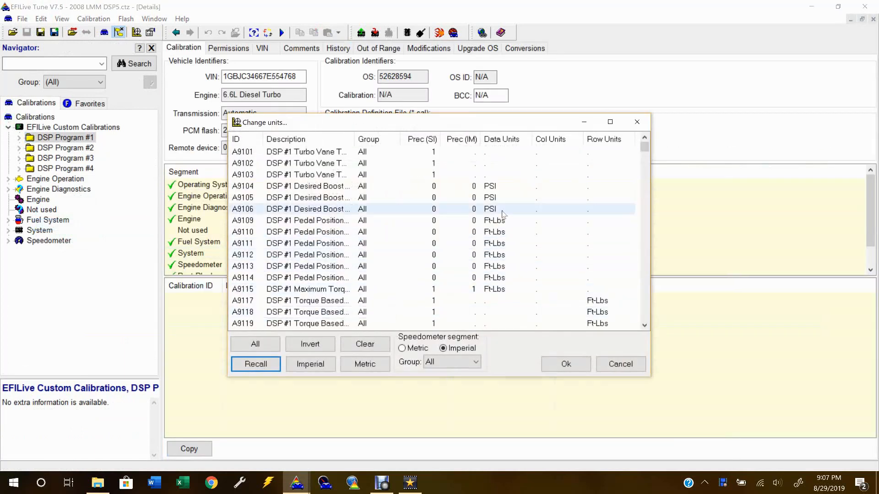
left_click(243, 349)
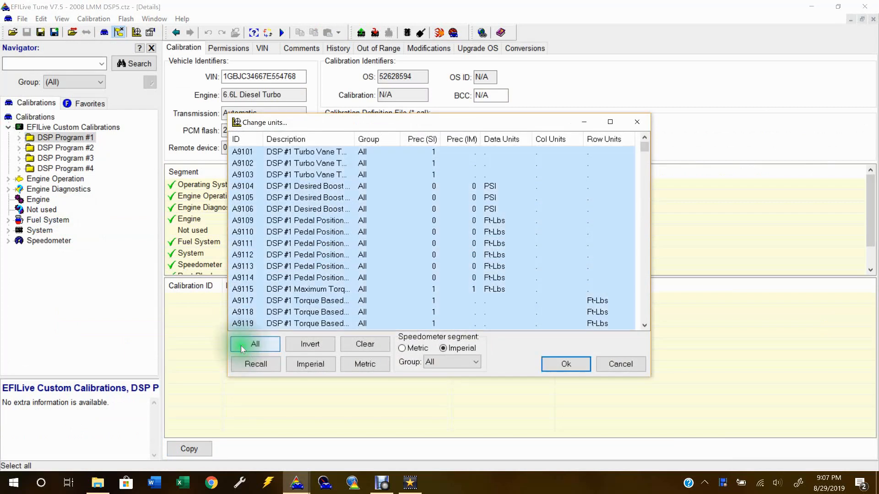
left_click(321, 368)
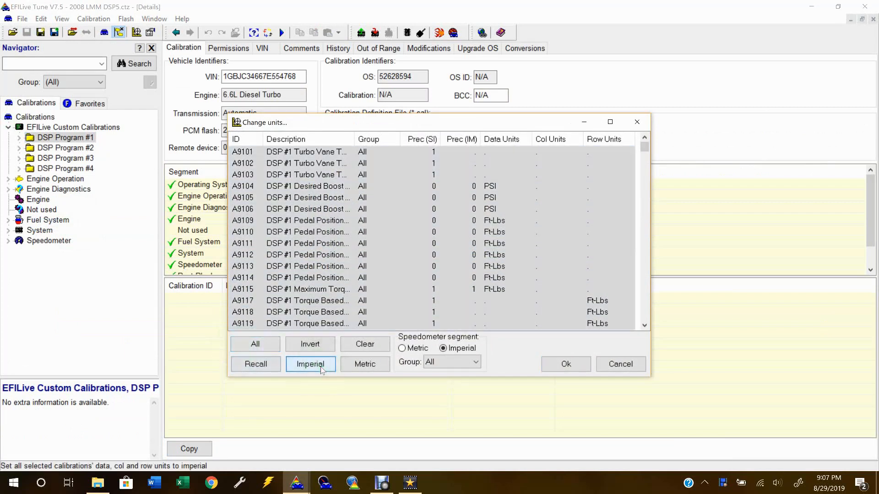
left_click(549, 369)
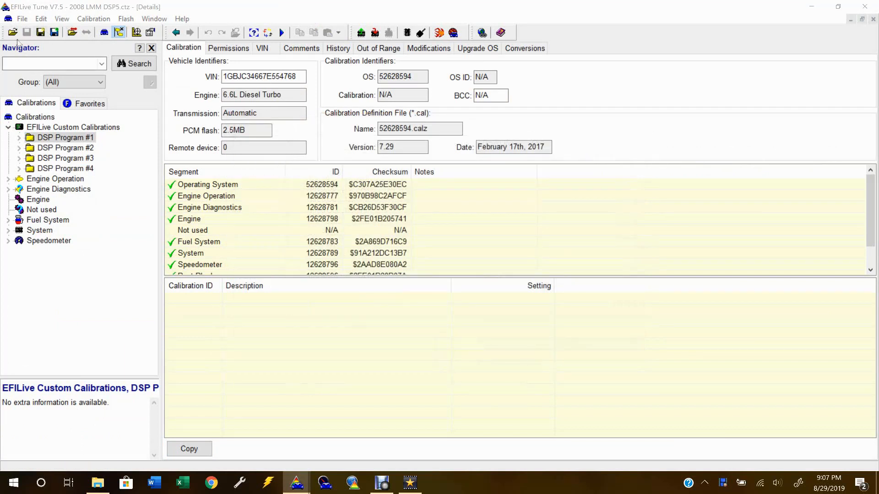
Load the LMM_NO_DPF_MPG_420rwhp script from the Google Drive Scripts folder for processing against the current tune.
left_click(41, 19)
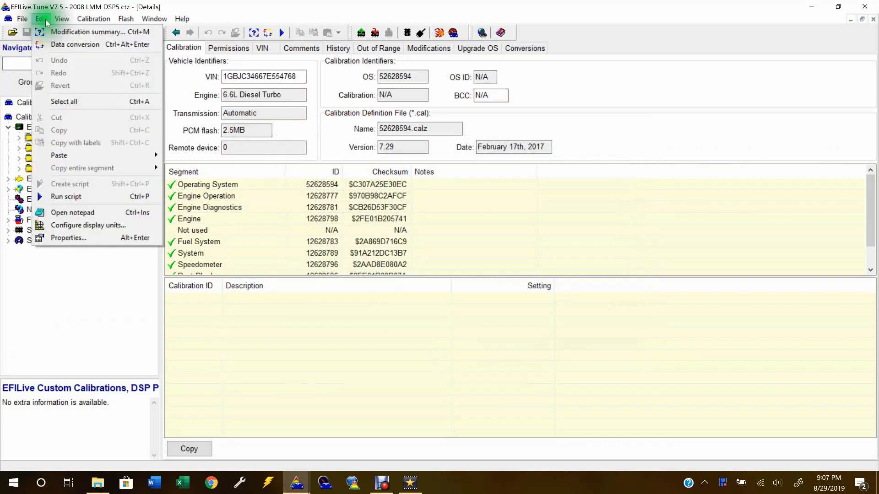
left_click(74, 196)
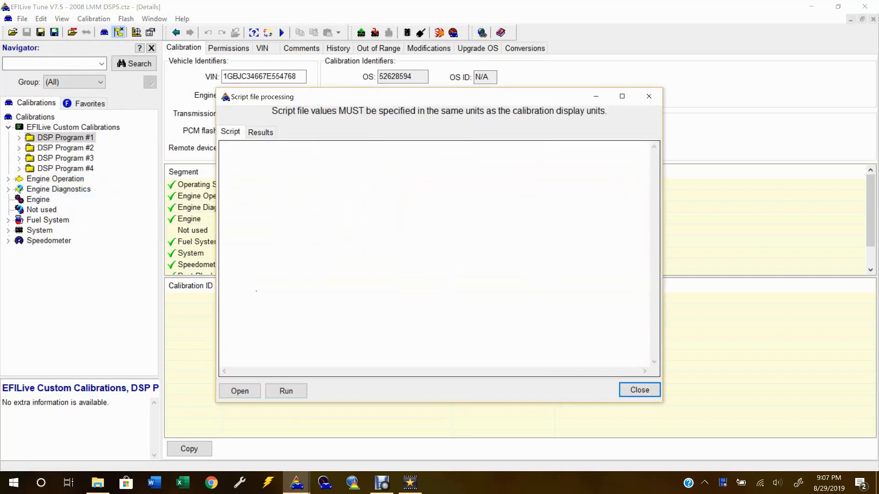
left_click(243, 389)
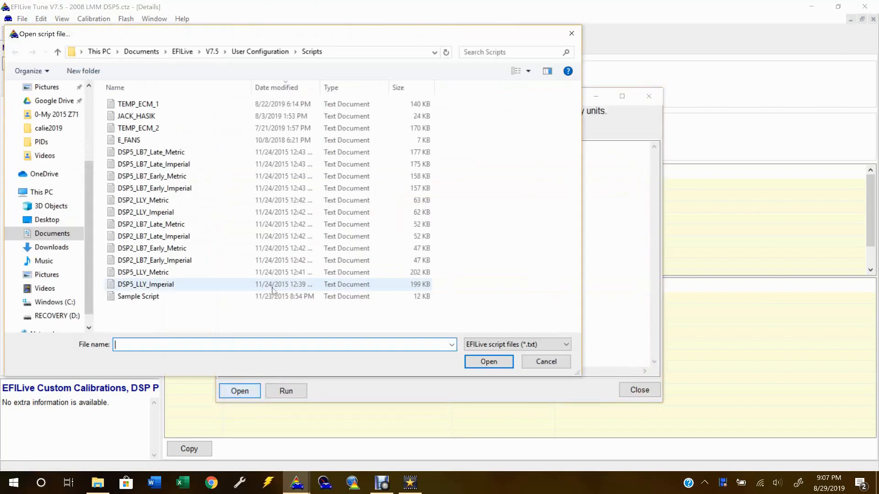
left_click_drag(89, 196, 92, 125)
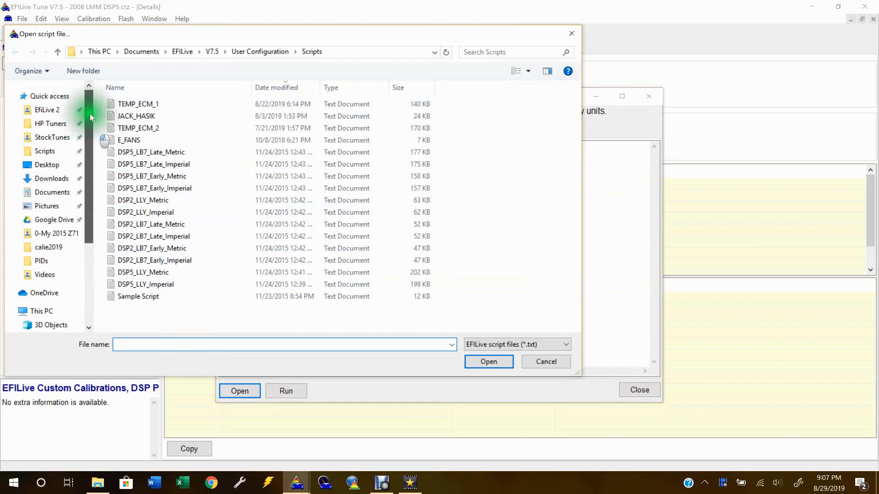
left_click(60, 156)
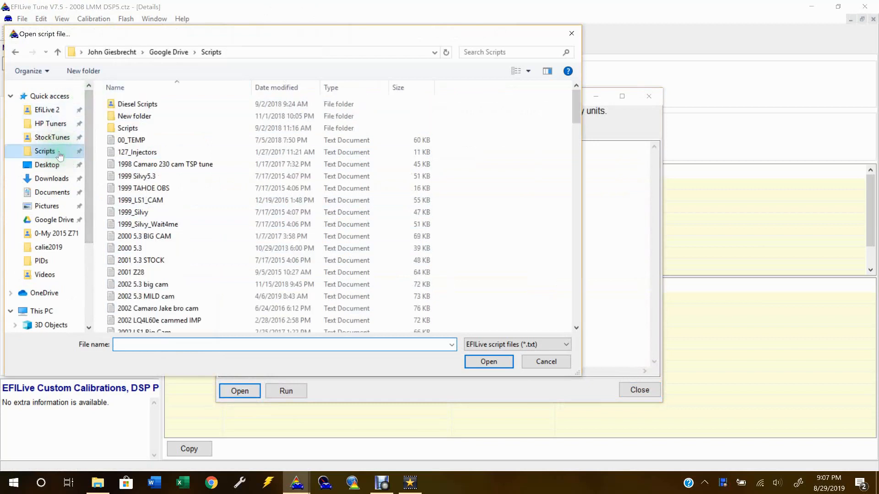
scroll(187, 259, "down", 4)
scroll(187, 259, "down", 20)
scroll(189, 260, "down", 3)
scroll(189, 260, "down", 7)
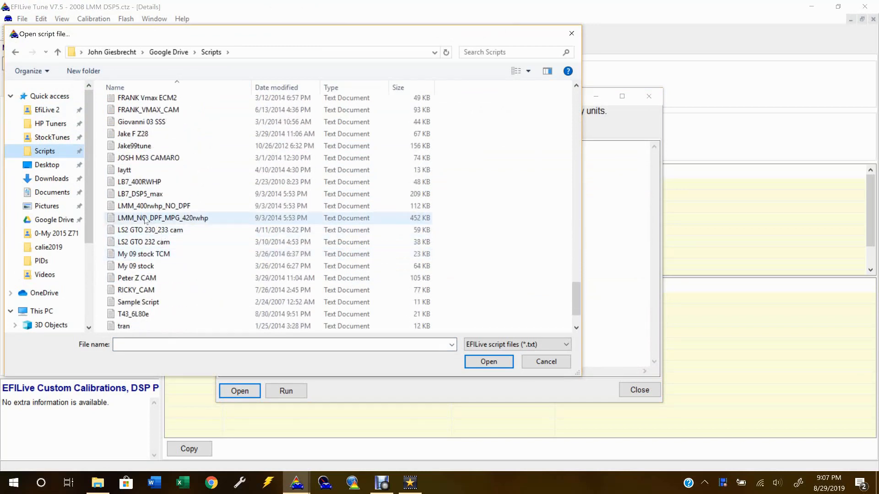
left_click(198, 219)
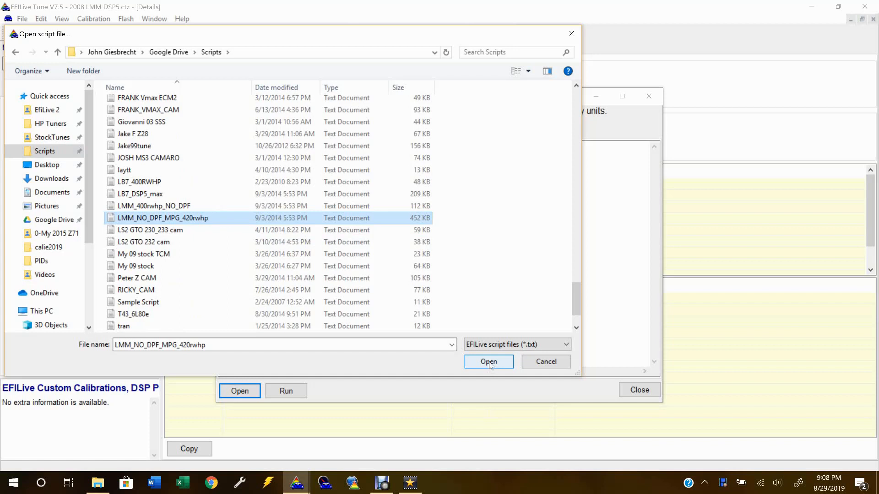
left_click(488, 362)
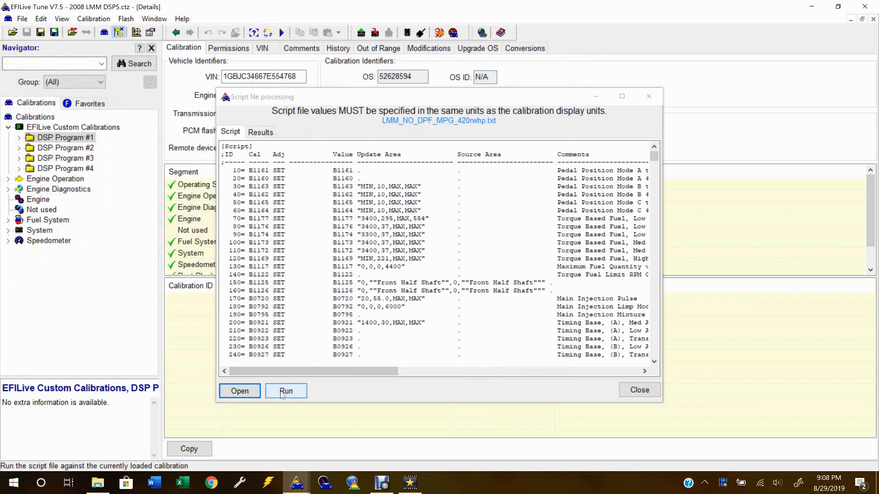
Run the loaded script on the tune, review the results log for errors, and close the script processing window.
left_click(282, 392)
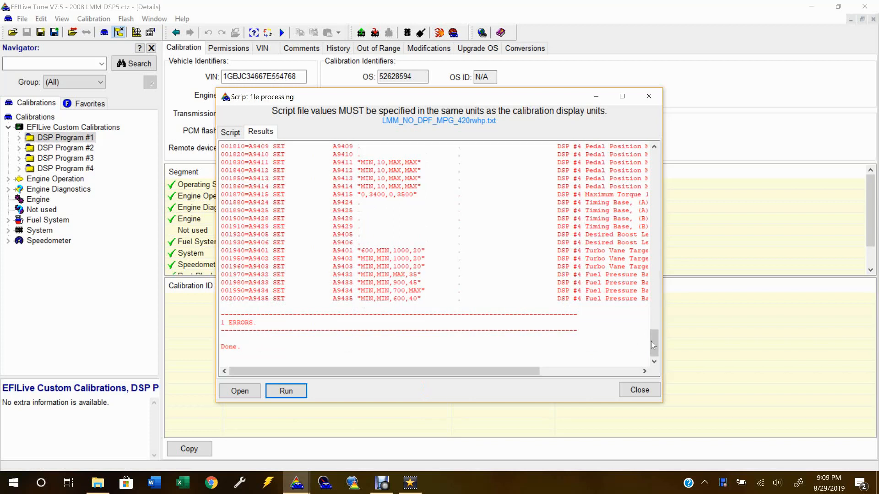
left_click_drag(652, 342, 678, 191)
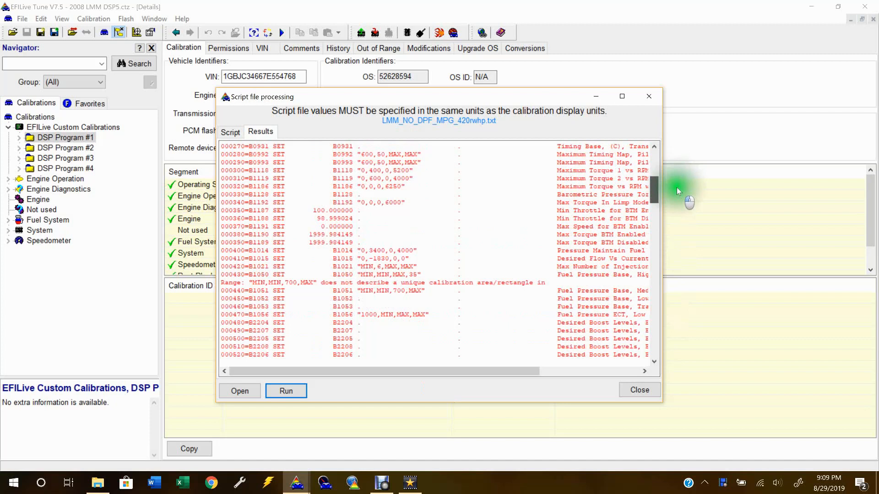
mouse_move(523, 370)
left_mouse_down()
mouse_move(590, 364)
mouse_move(526, 364)
left_mouse_up()
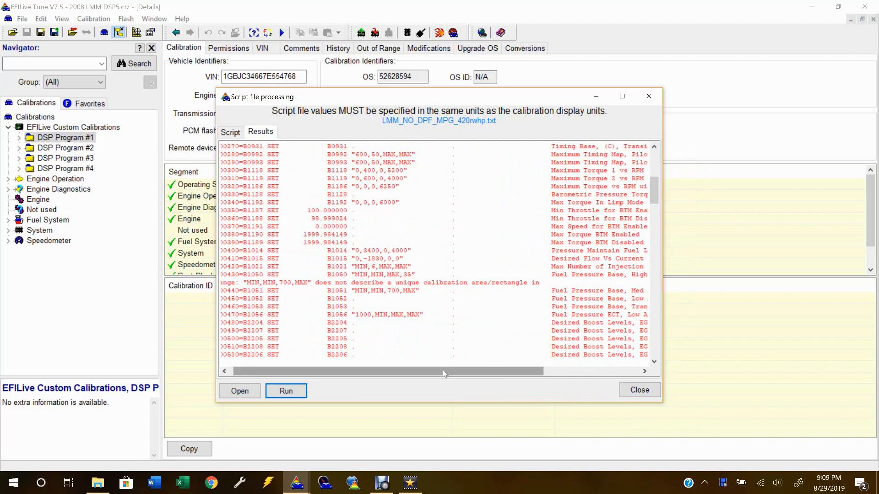
left_click(639, 390)
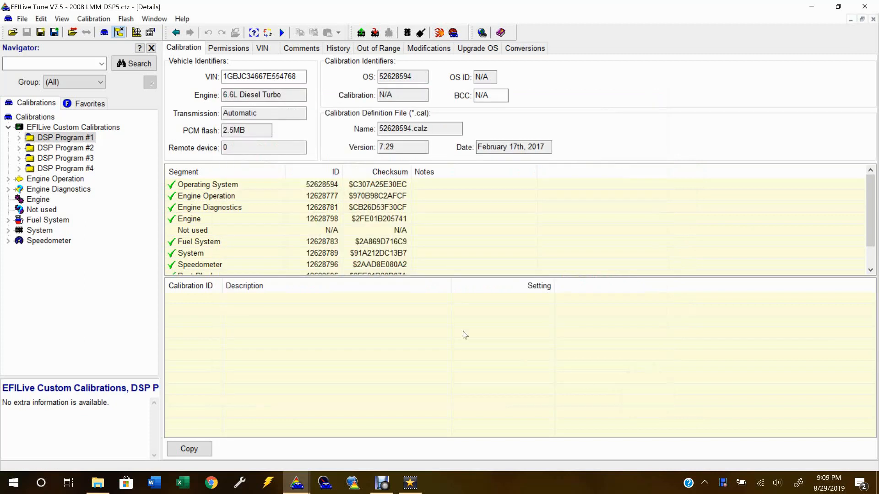
Examine the Fuel Pressure Base, High Altitude table under Engine Operation, and collapse the Fuel Pressure group.
left_click(8, 127)
left_click(8, 138)
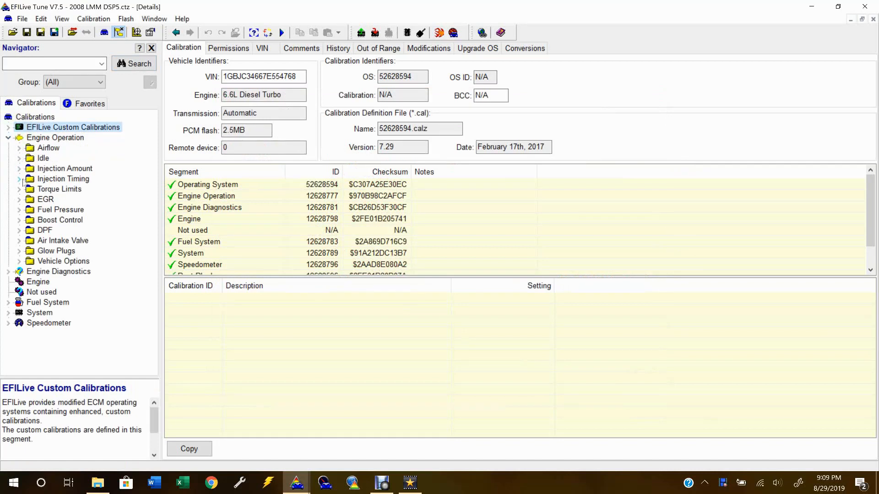
left_click(19, 210)
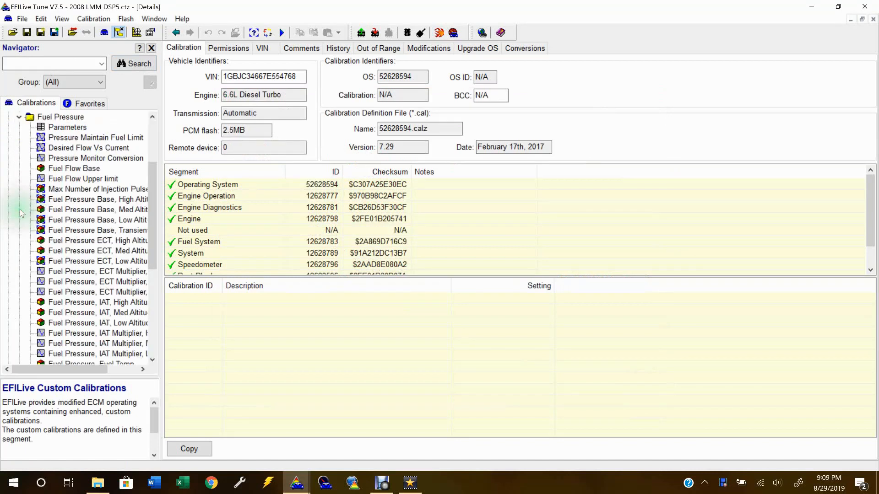
left_click(90, 202)
double_click(89, 203)
scroll(312, 364, "down", 20)
scroll(311, 364, "up", 20)
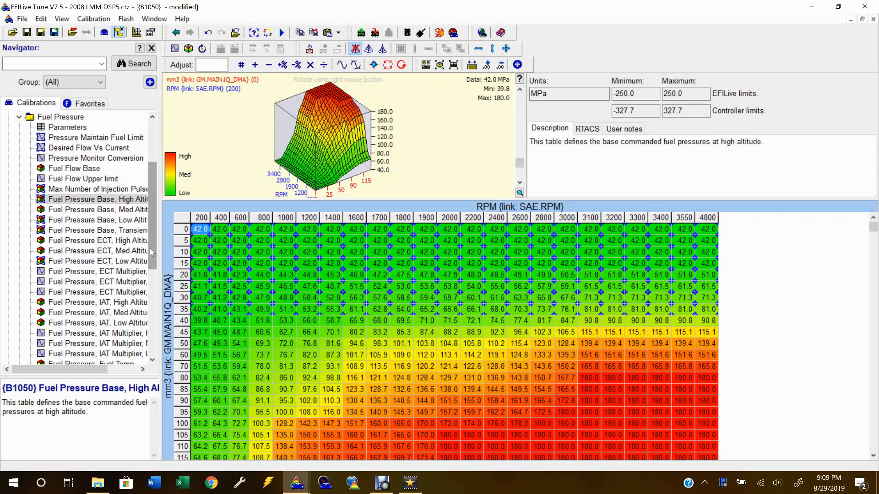
left_click_drag(151, 251, 146, 212)
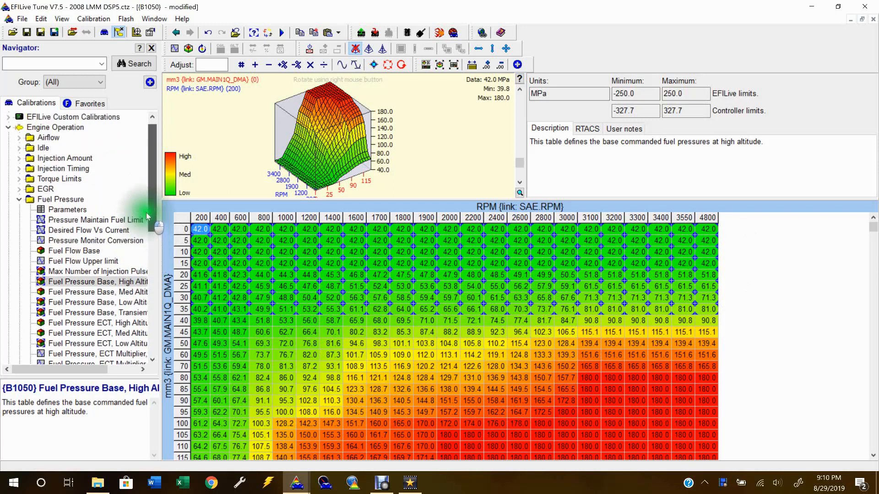
left_click(19, 201)
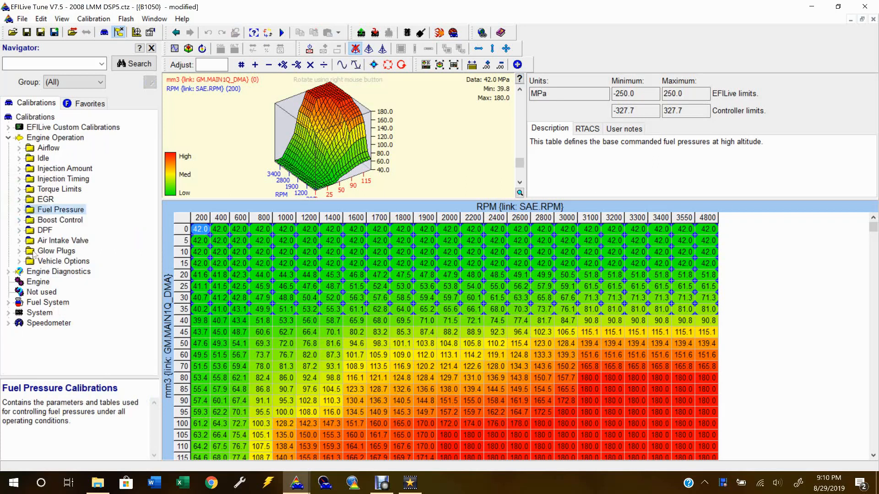
Review the DPF parameters, the EGR parameters and the high and medium altitude EGR desired flow tables, collapsing both groups.
double_click(44, 230)
left_click(50, 240)
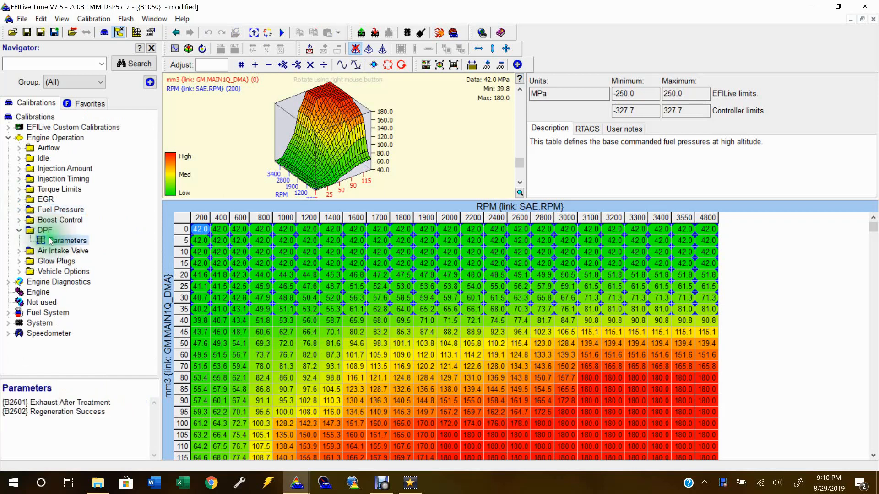
double_click(46, 200)
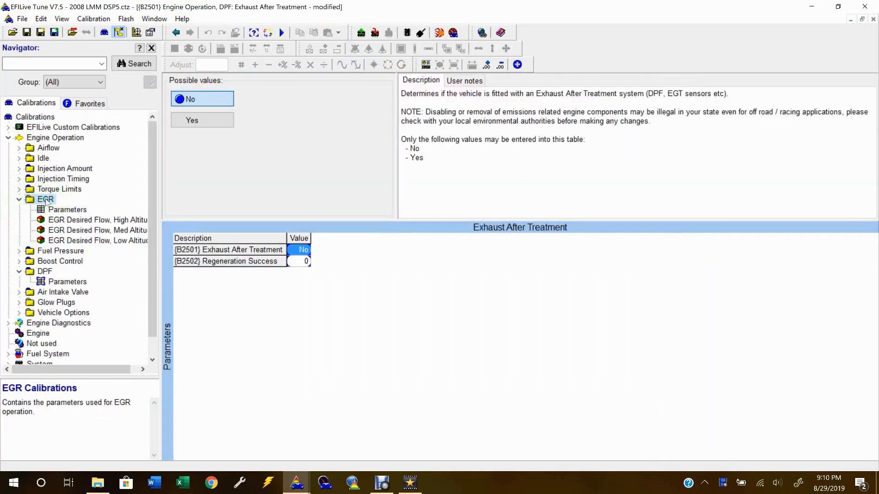
left_click(51, 210)
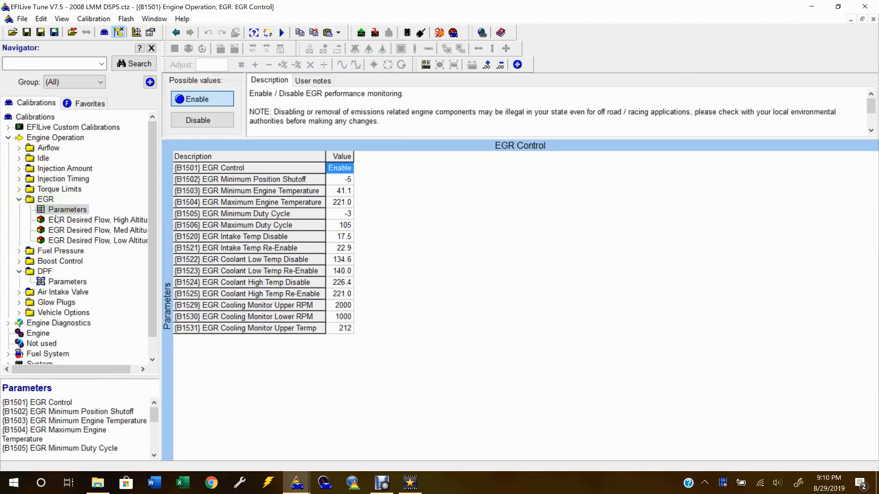
left_click(58, 221)
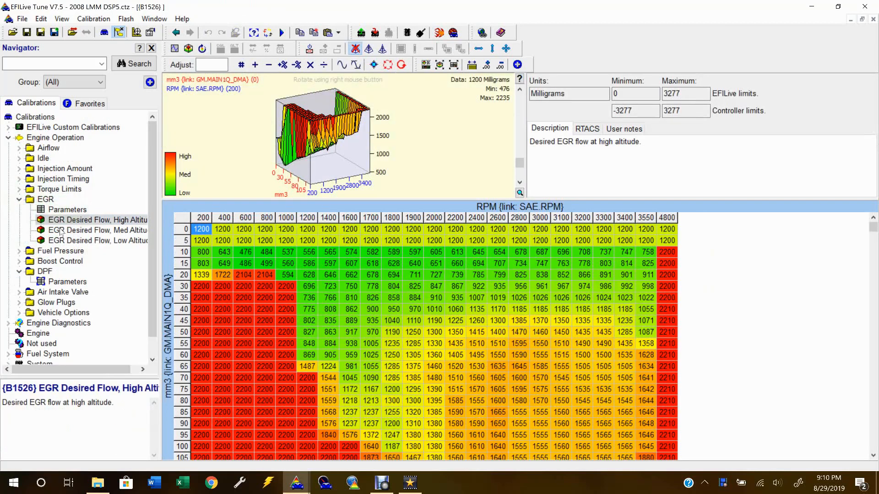
left_click(62, 231)
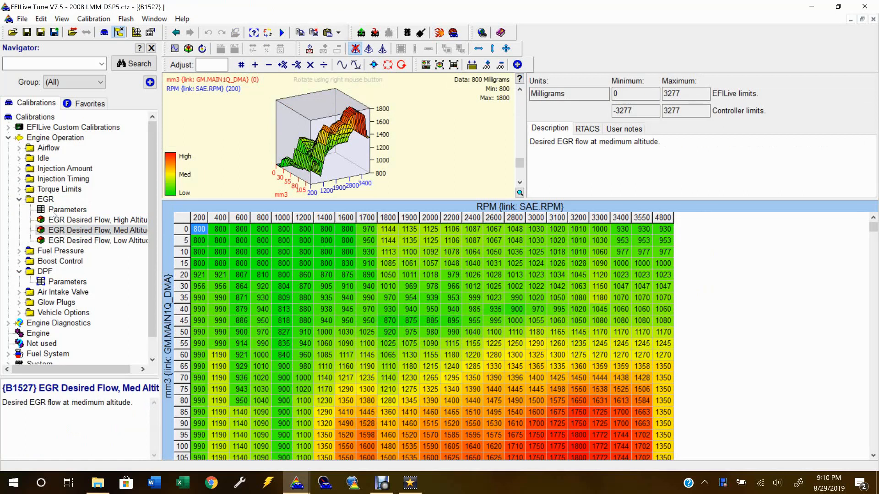
left_click(53, 211)
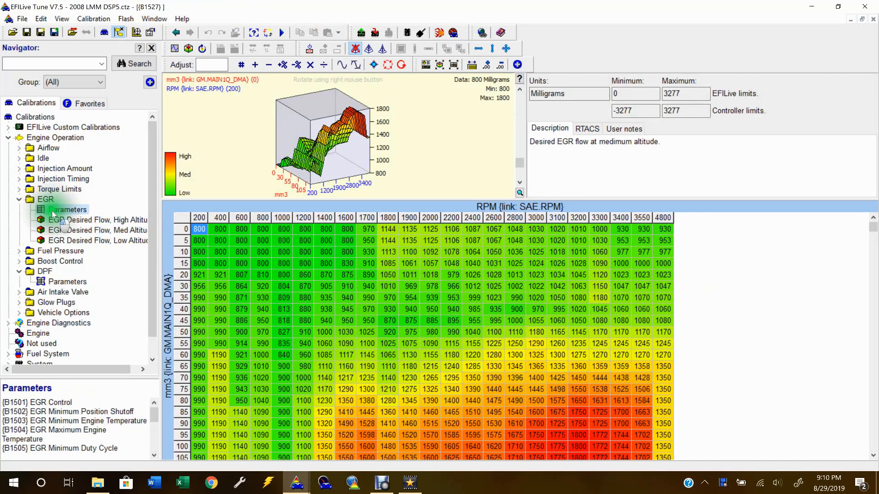
left_click(19, 200)
left_click(19, 231)
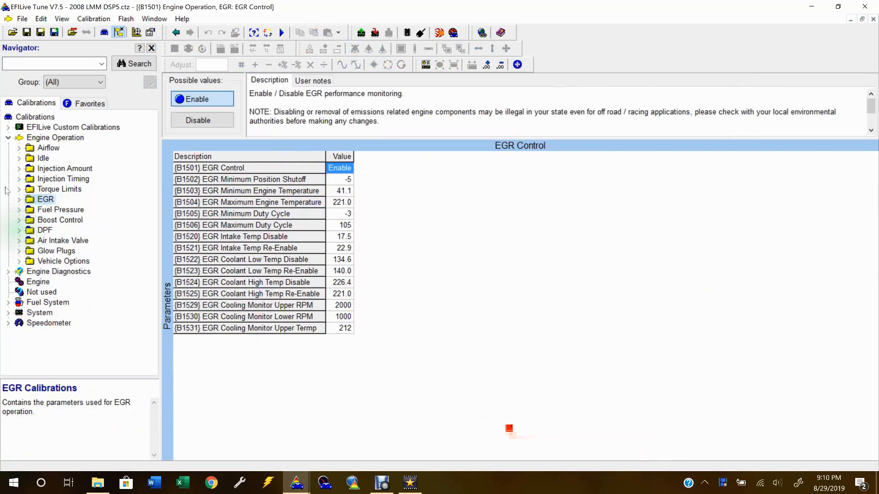
Examine the DTC Enables table under Engine Diagnostics, checking the reporting types of the EGR, MAP, EGT and DPF codes.
left_click(8, 138)
left_click(8, 148)
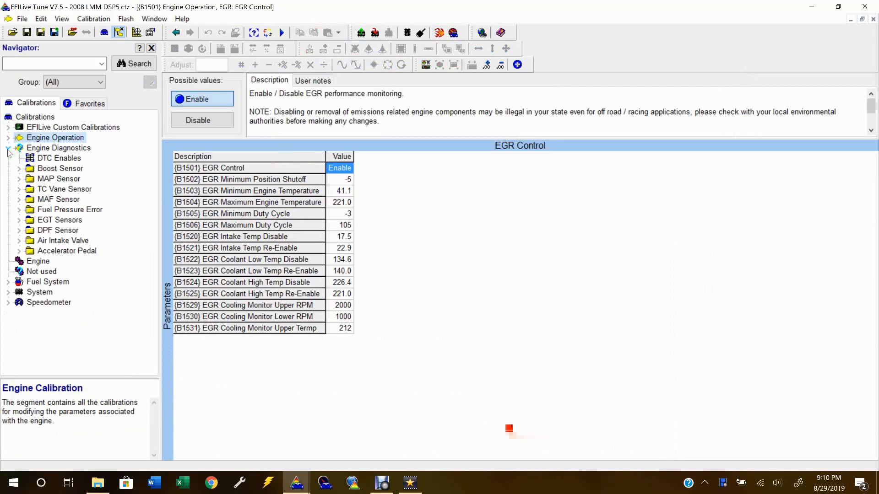
left_click(52, 159)
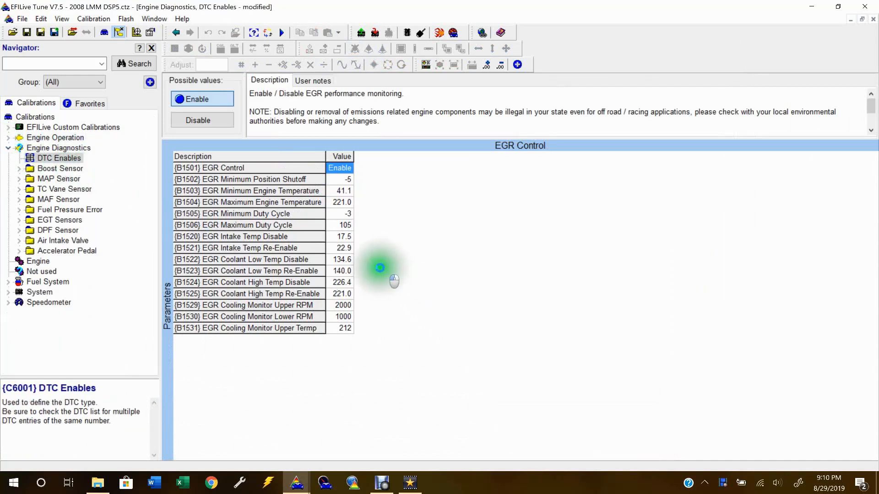
scroll(641, 405, "down", 20)
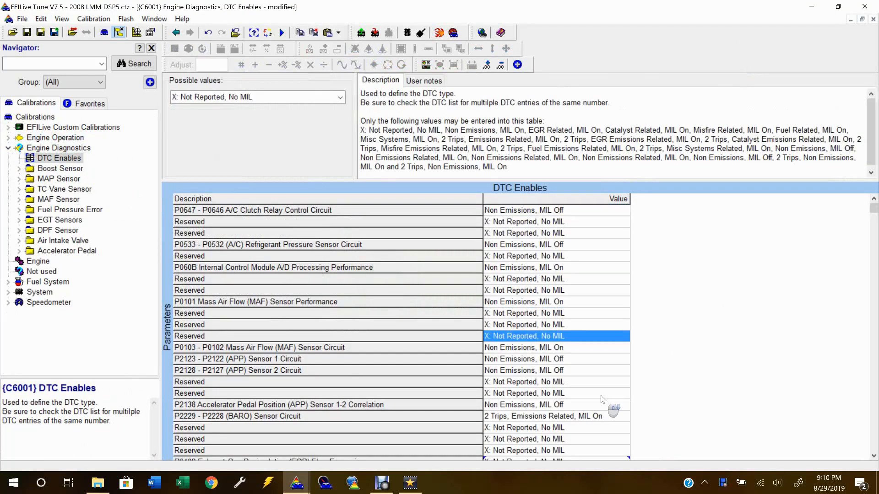
scroll(601, 398, "down", 20)
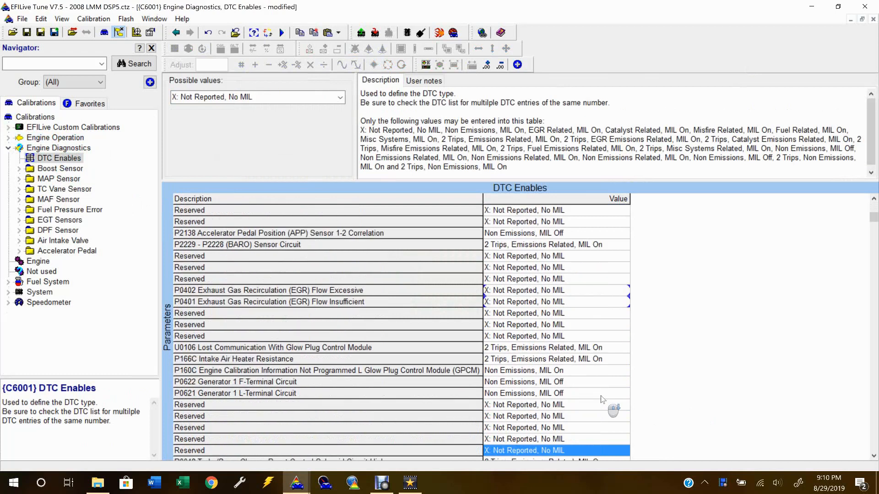
scroll(602, 398, "down", 20)
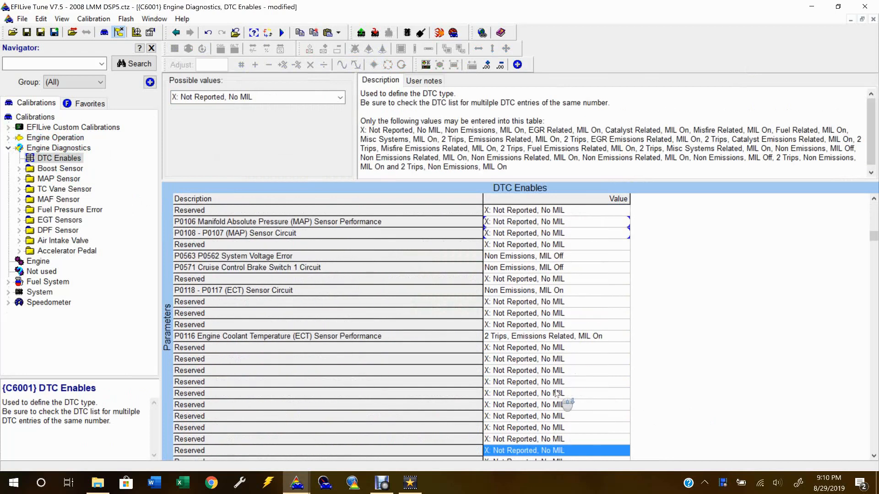
scroll(556, 393, "down", 20)
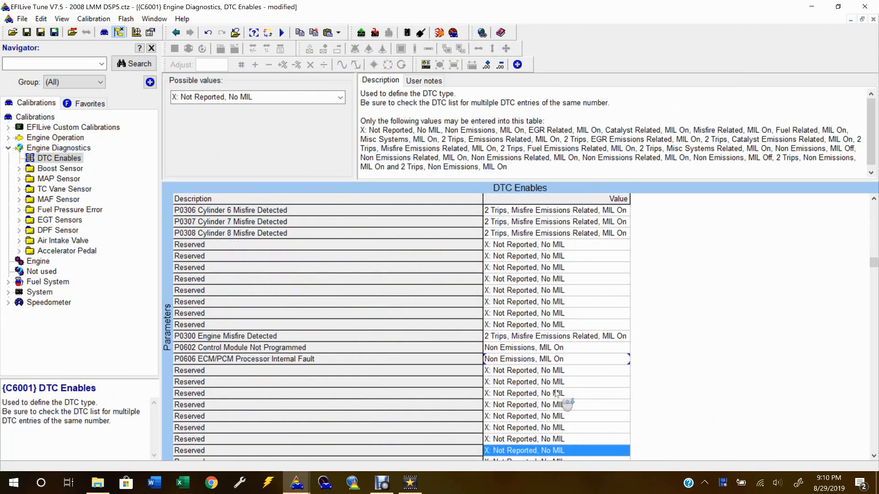
scroll(556, 392, "down", 15)
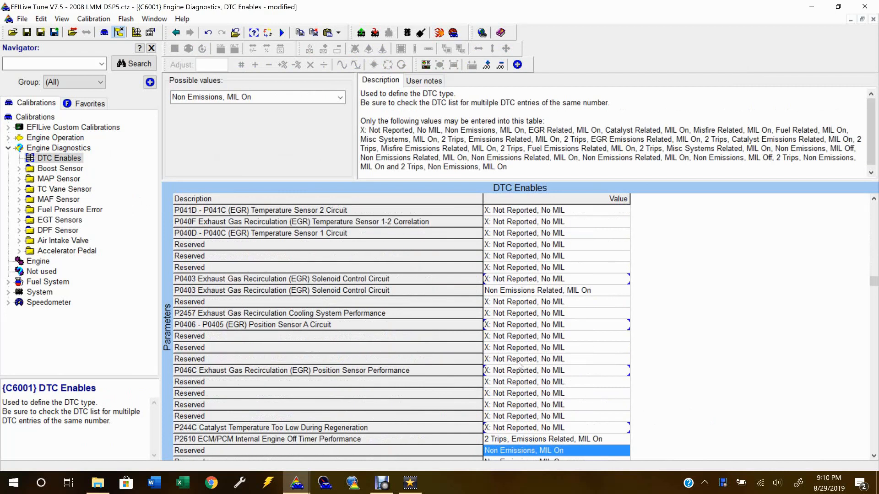
left_click(425, 290)
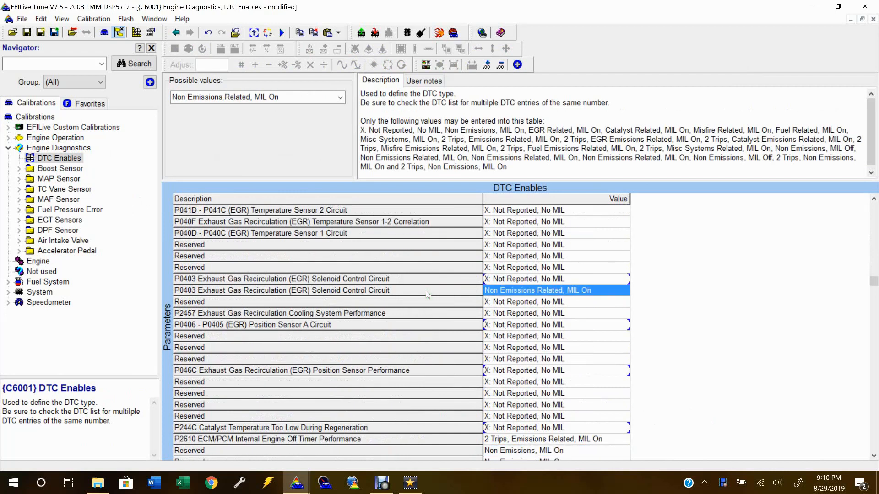
scroll(426, 291, "down", 20)
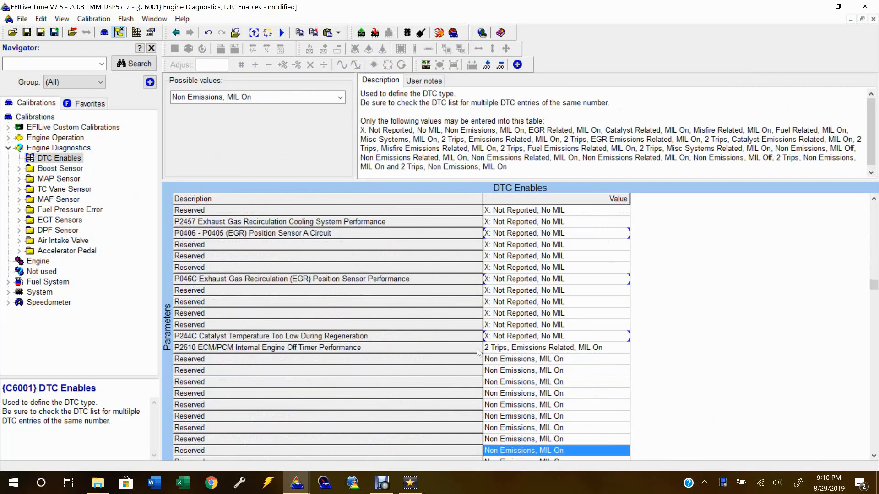
scroll(477, 353, "down", 20)
scroll(477, 353, "down", 20)
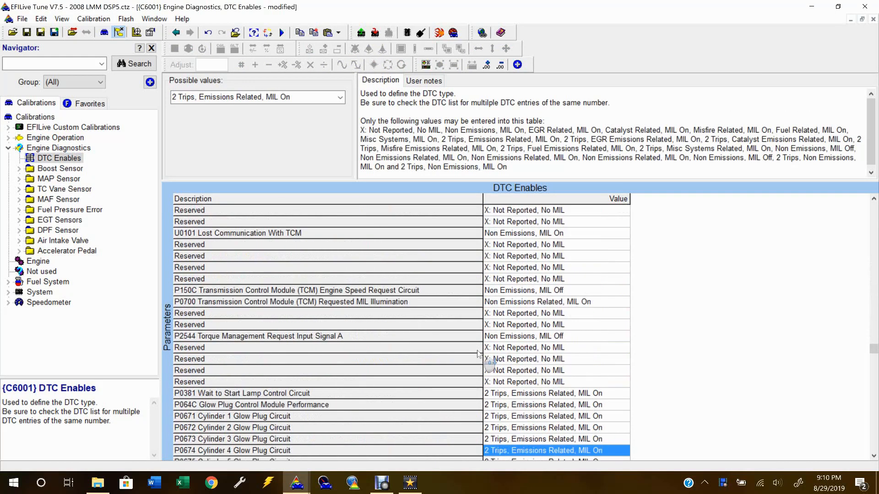
scroll(477, 352, "down", 20)
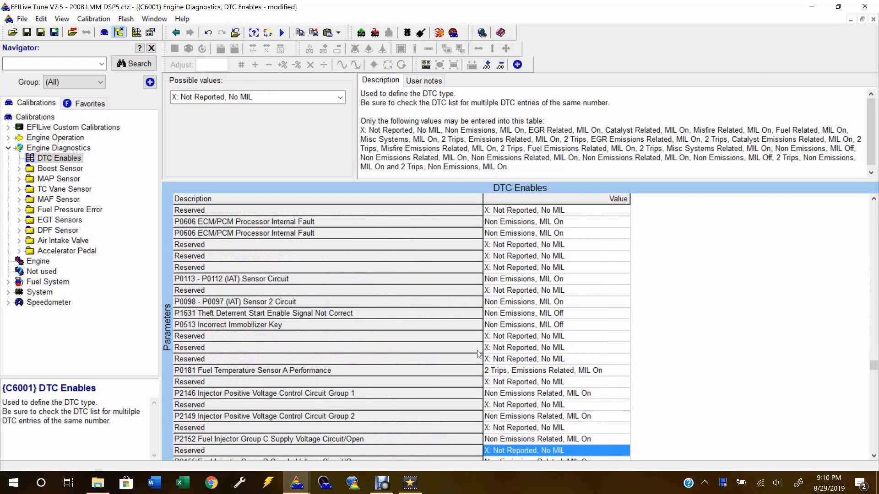
scroll(477, 353, "down", 20)
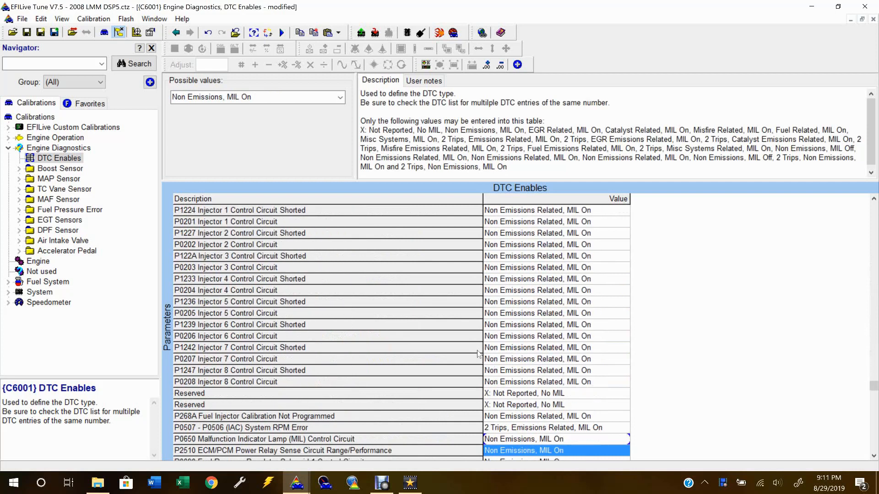
scroll(478, 352, "down", 13)
scroll(388, 355, "down", 16)
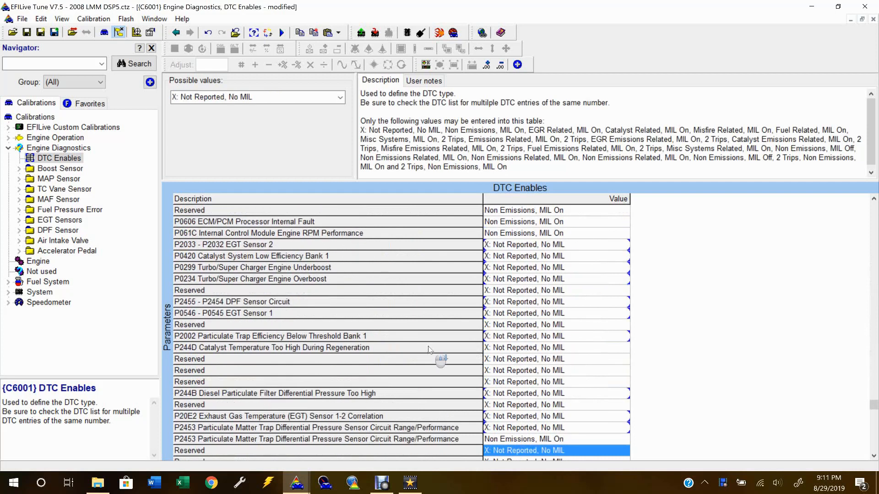
Set the second P2453 Particulate Matter Trap Differential Pressure Sensor entry to "X: Not Reported, No MIL" and check the remaining codes.
scroll(430, 350, "down", 4)
left_click(465, 393)
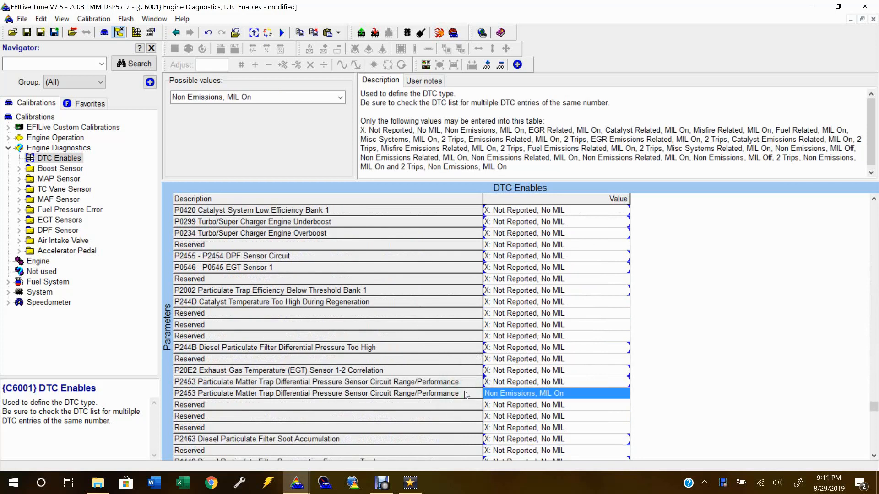
key("x")
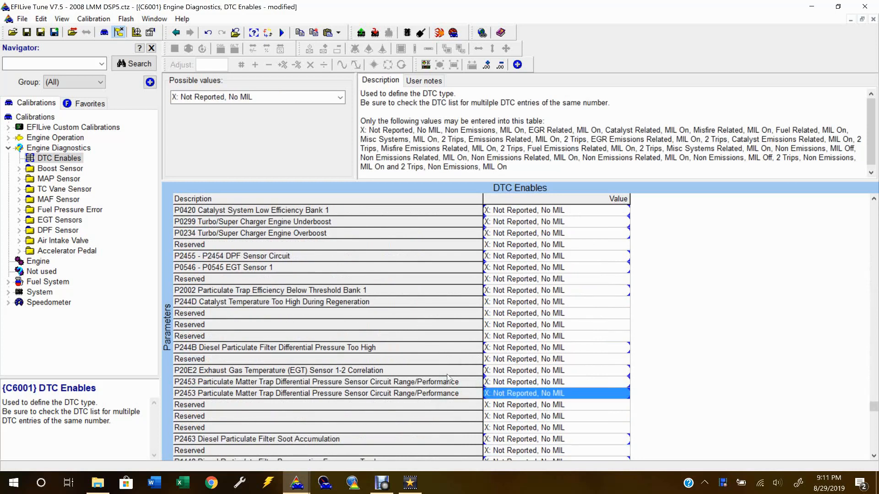
scroll(460, 376, "down", 10)
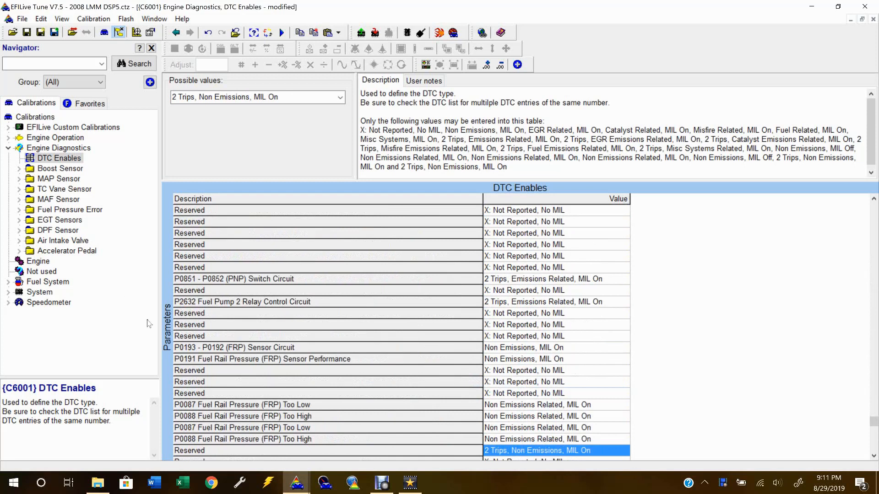
Collapse the Engine Diagnostics group and review the Speedometer parameters.
left_click(9, 148)
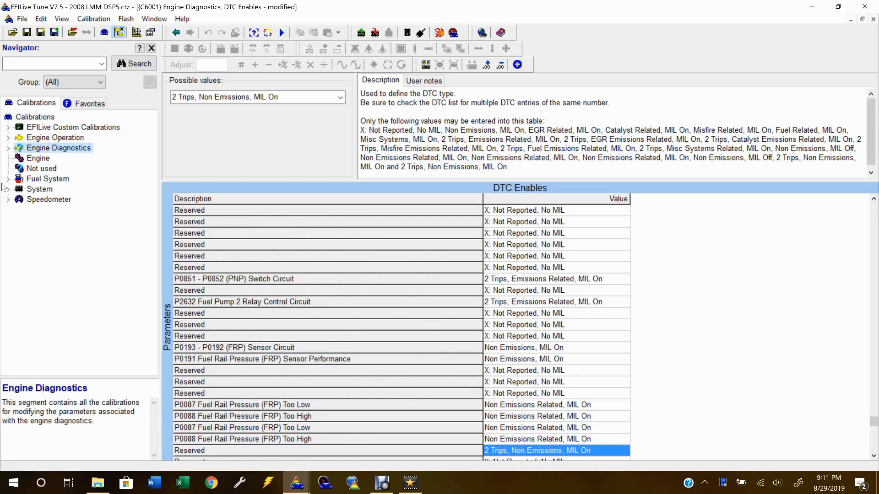
left_click(8, 199)
left_click(57, 209)
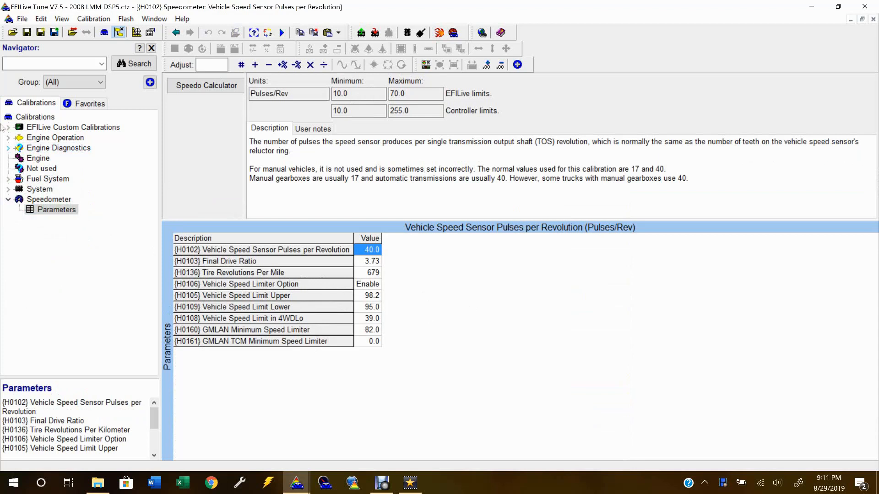
left_click(41, 32)
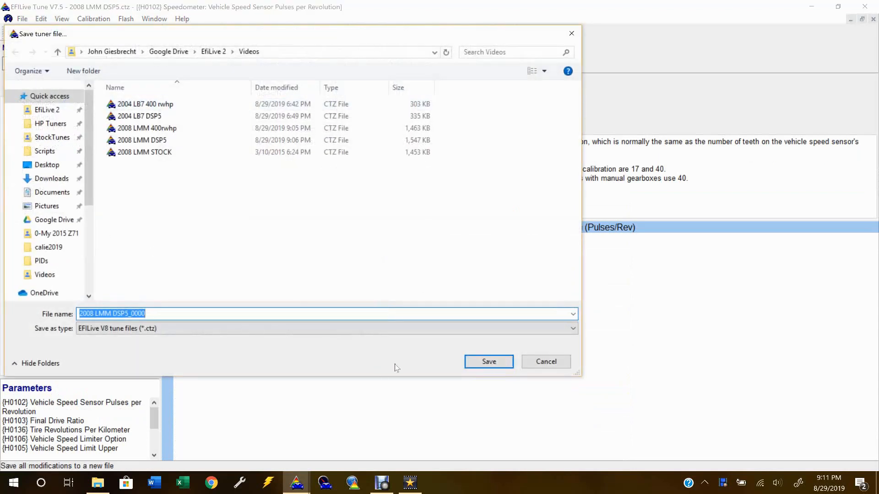
left_click(239, 315)
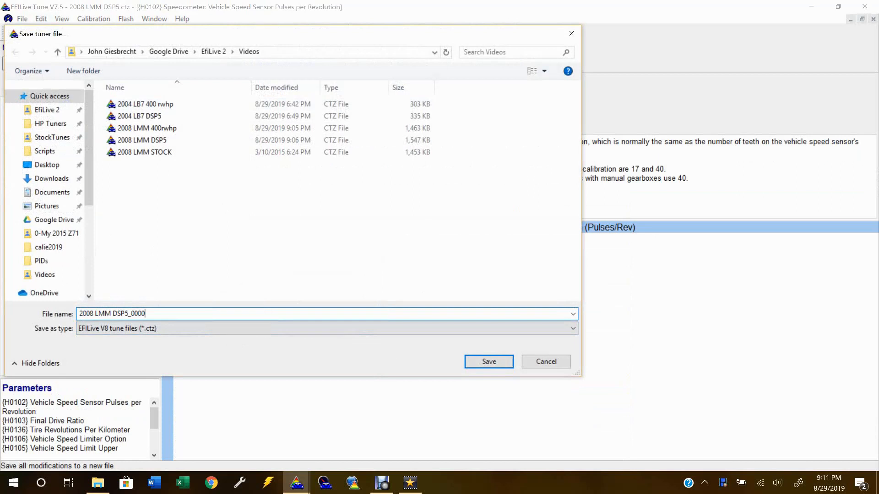
left_click(527, 361)
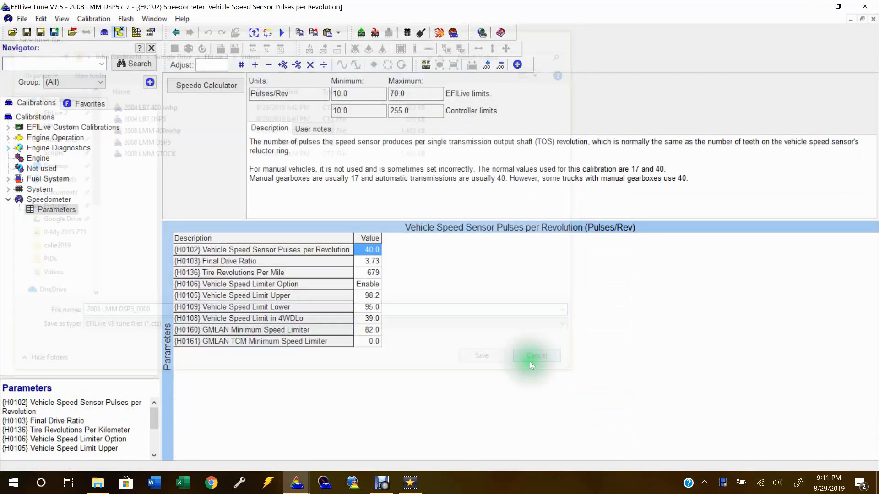
Save all modifications to the existing 2008 LMM DSP5 tune file and close the tune editor.
left_click(26, 32)
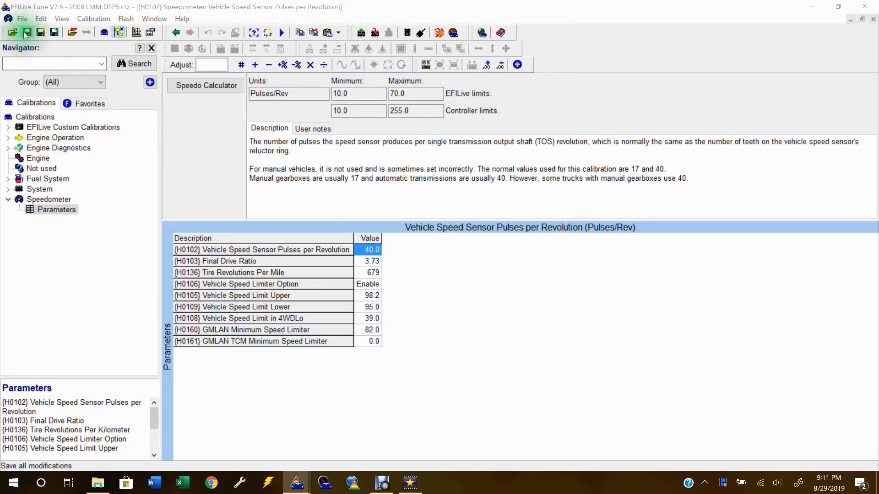
left_click(475, 245)
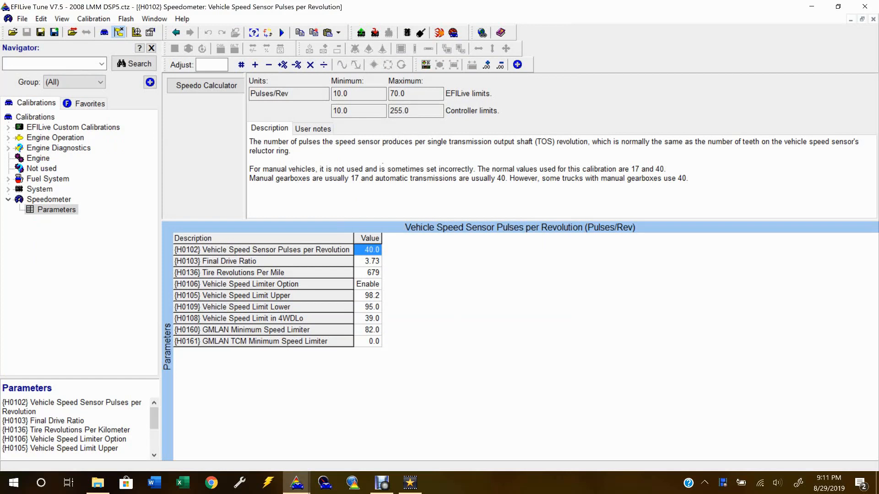
left_click(865, 7)
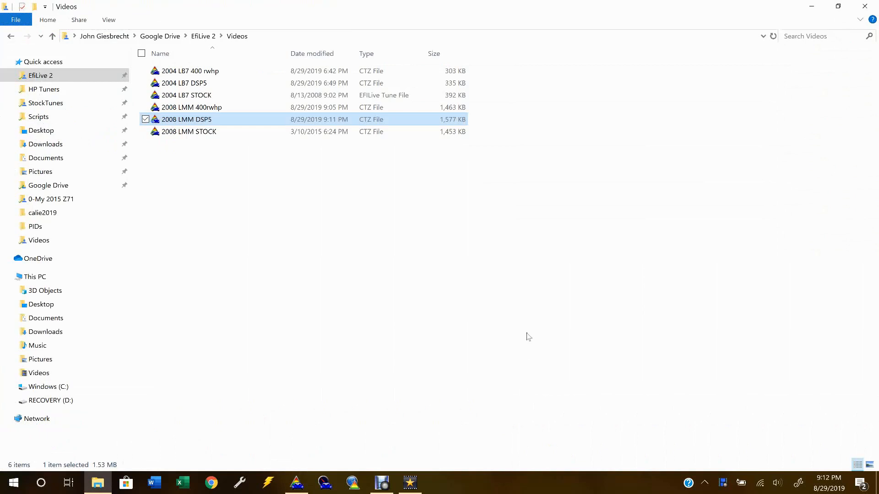